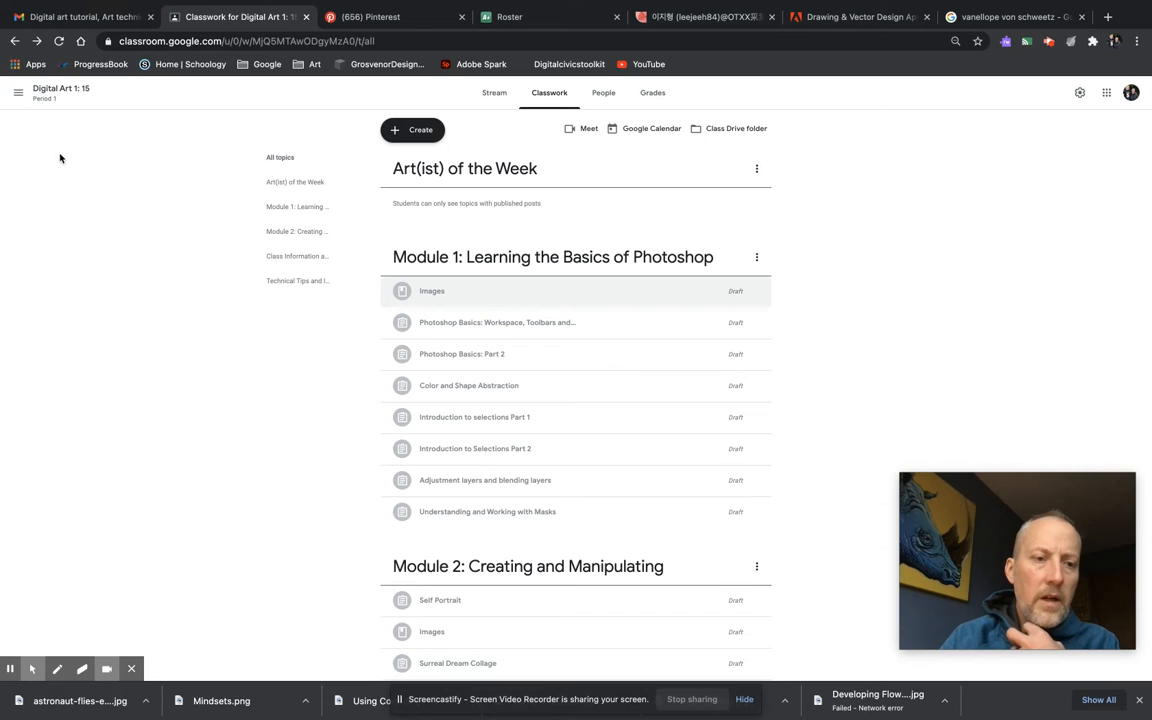
Step: Publish the draft Images material in Module 1: Learning the Basics of Photoshop to the Digital Art 1 class
{"action": "left_click", "coordinate": [62, 92]}
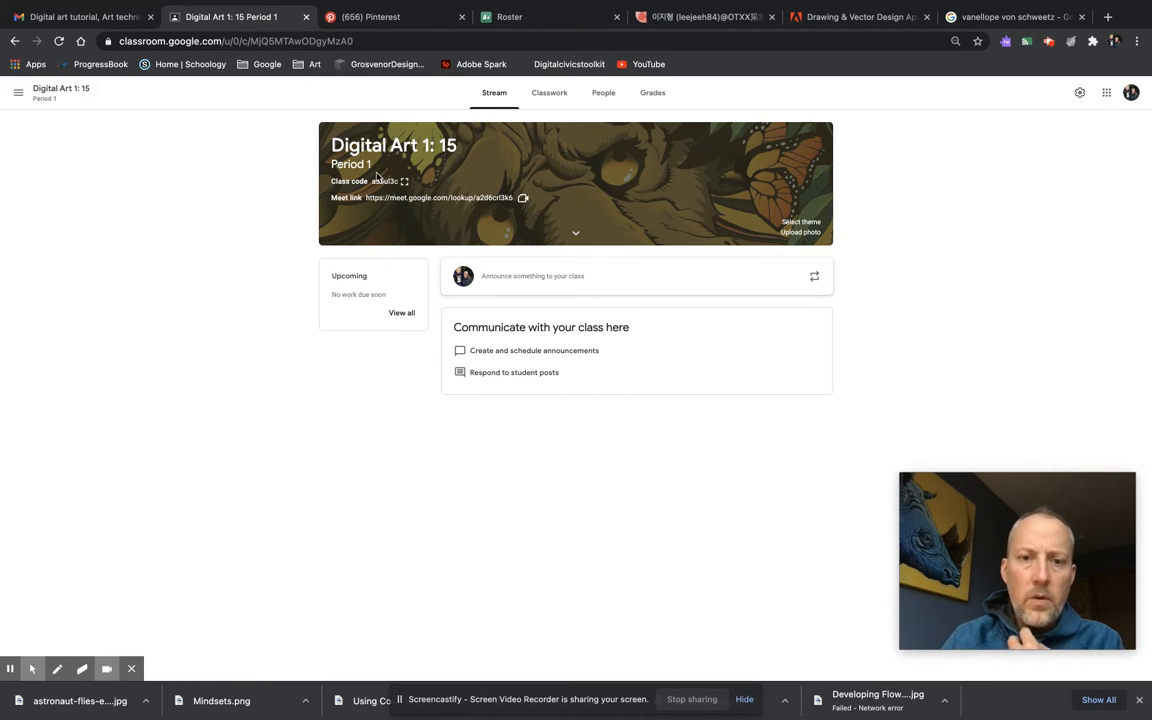
{"action": "left_click", "coordinate": [548, 100]}
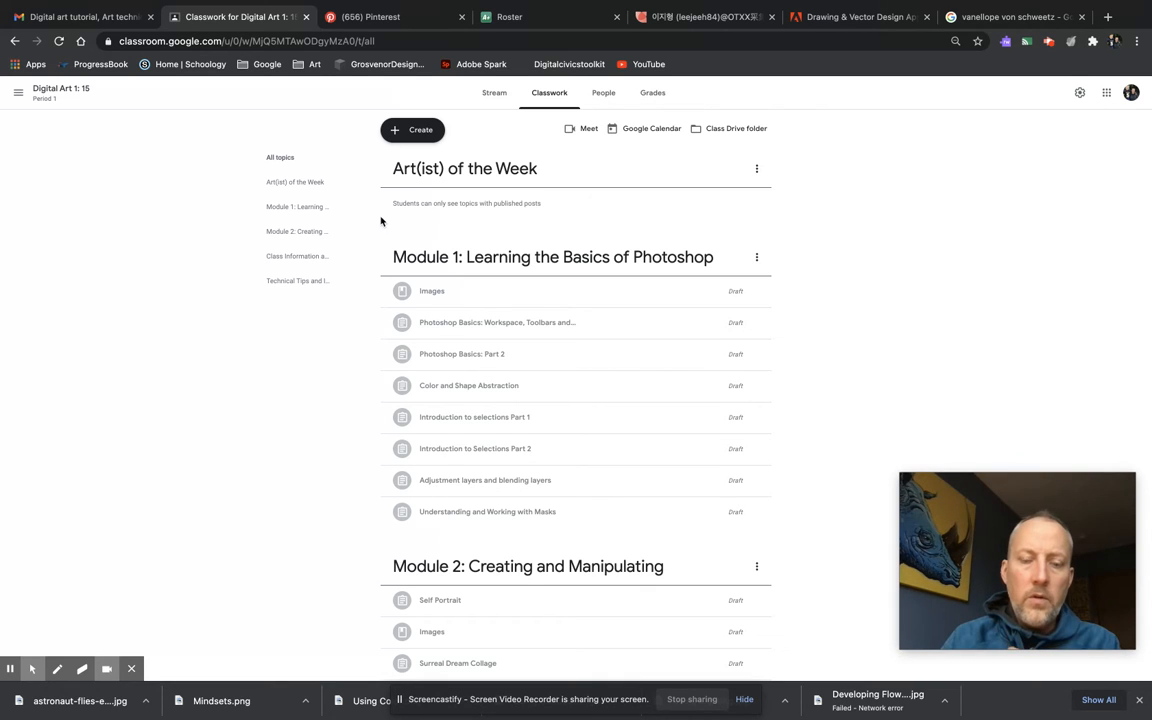
{"action": "left_click", "coordinate": [470, 292]}
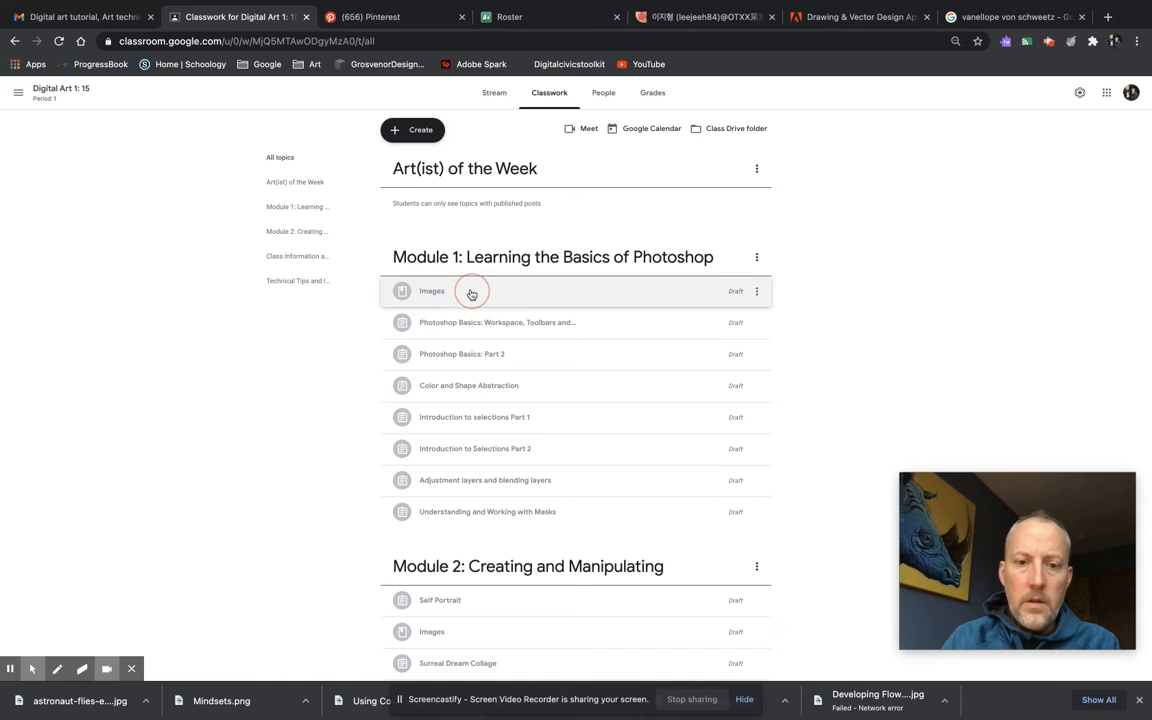
{"action": "left_click", "coordinate": [759, 292]}
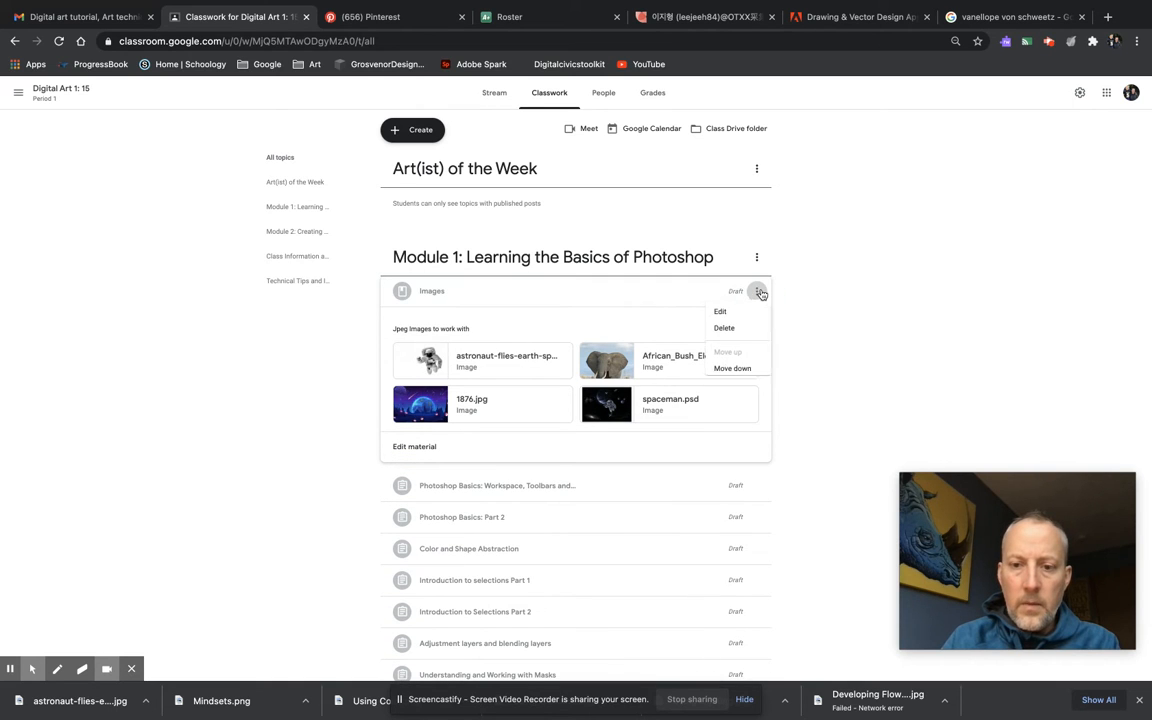
{"action": "left_click", "coordinate": [730, 316]}
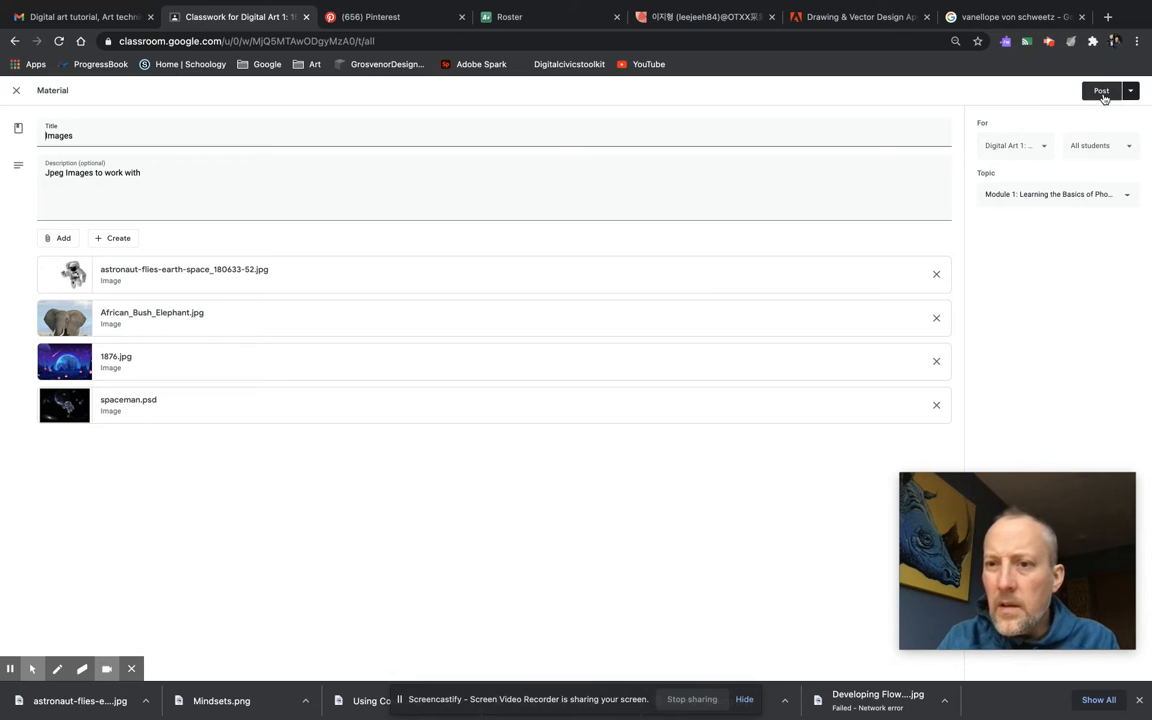
{"action": "left_click", "coordinate": [1102, 92]}
{"action": "left_click", "coordinate": [640, 405]}
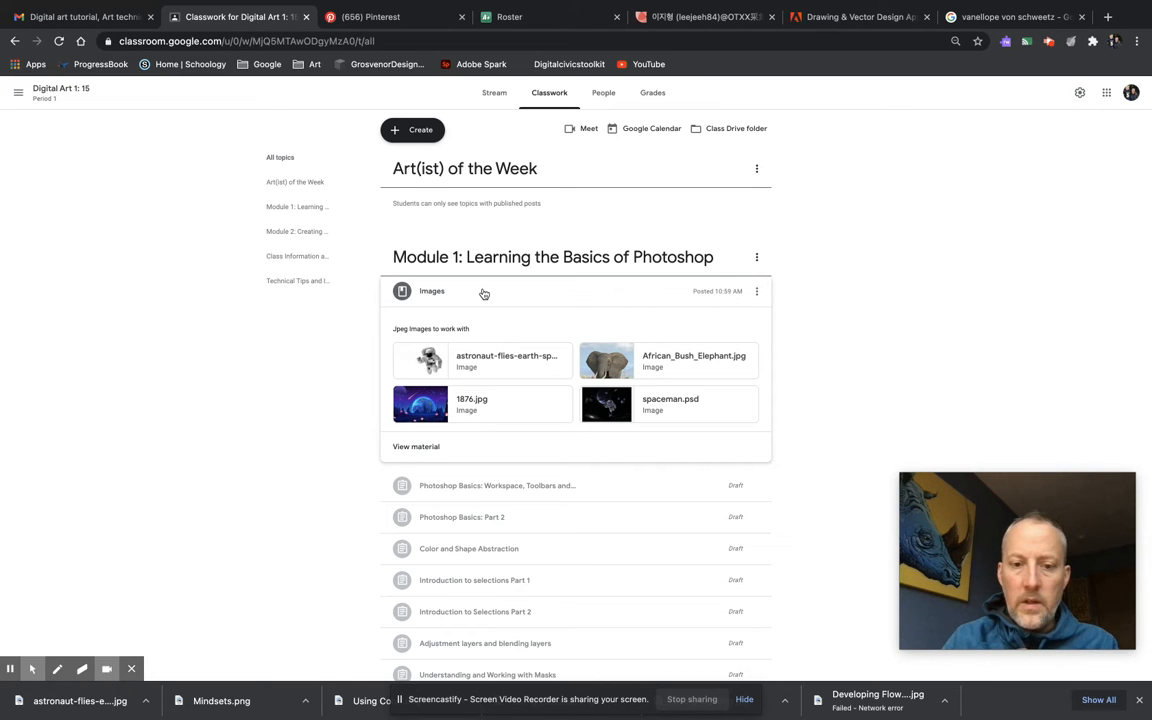
Step: Open the astronaut image from the Images material in its own browser tab, download it, and return to the class's Classwork page
{"action": "scroll", "coordinate": [484, 293], "scroll_direction": "down", "scroll_amount": 10}
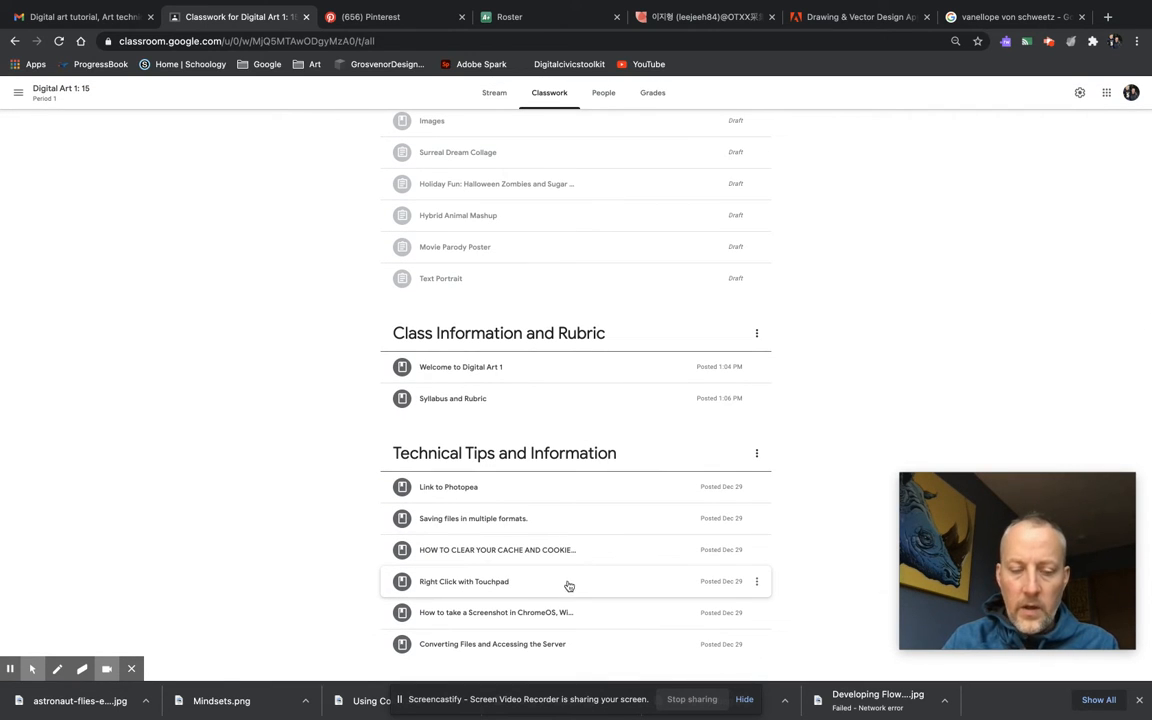
{"action": "scroll", "coordinate": [573, 585], "scroll_direction": "up", "scroll_amount": 10}
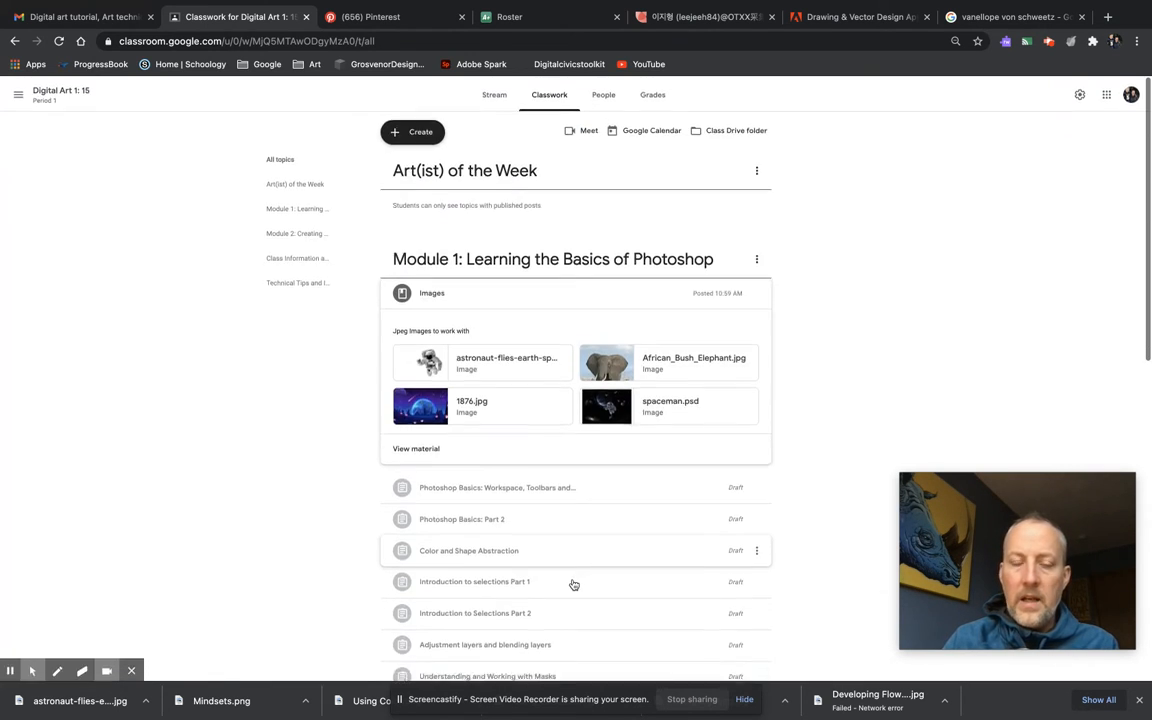
{"action": "right_click", "coordinate": [440, 362]}
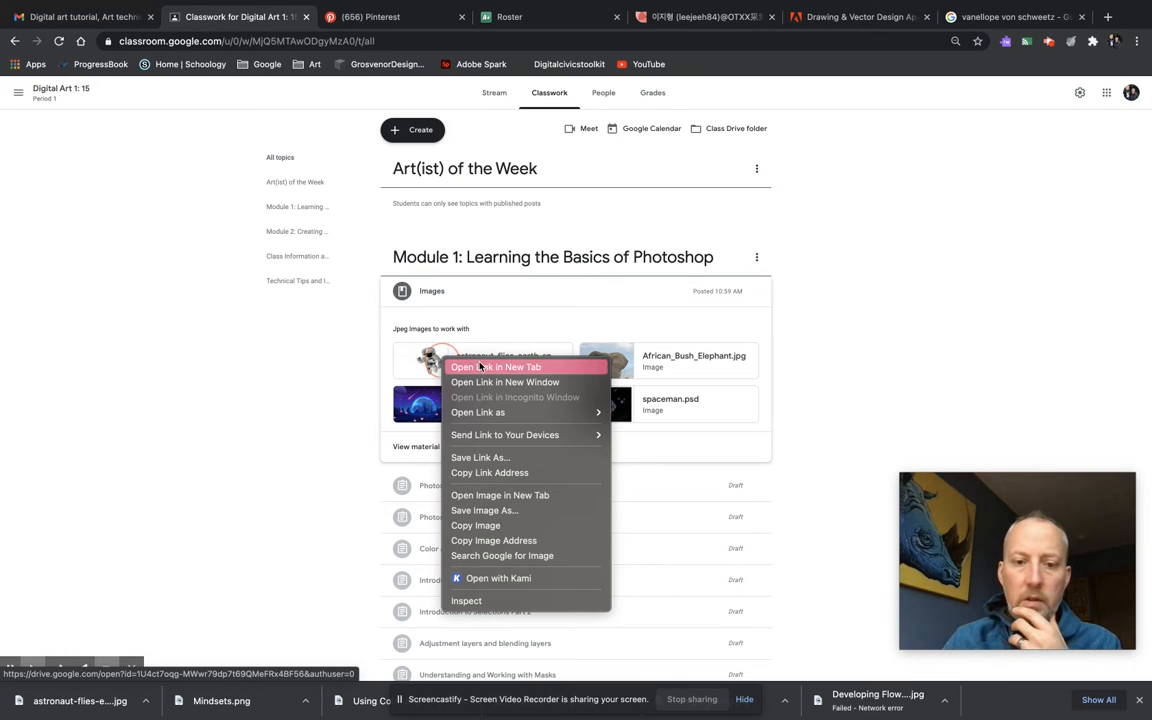
{"action": "left_click", "coordinate": [483, 368]}
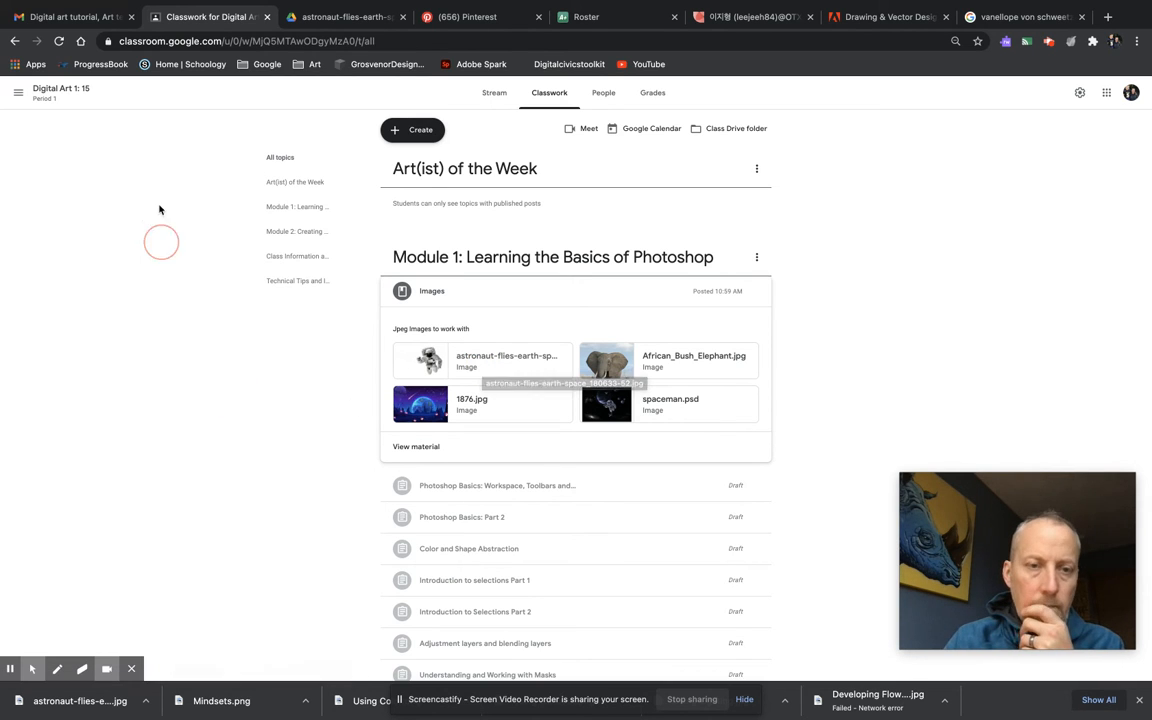
{"action": "left_click", "coordinate": [337, 18]}
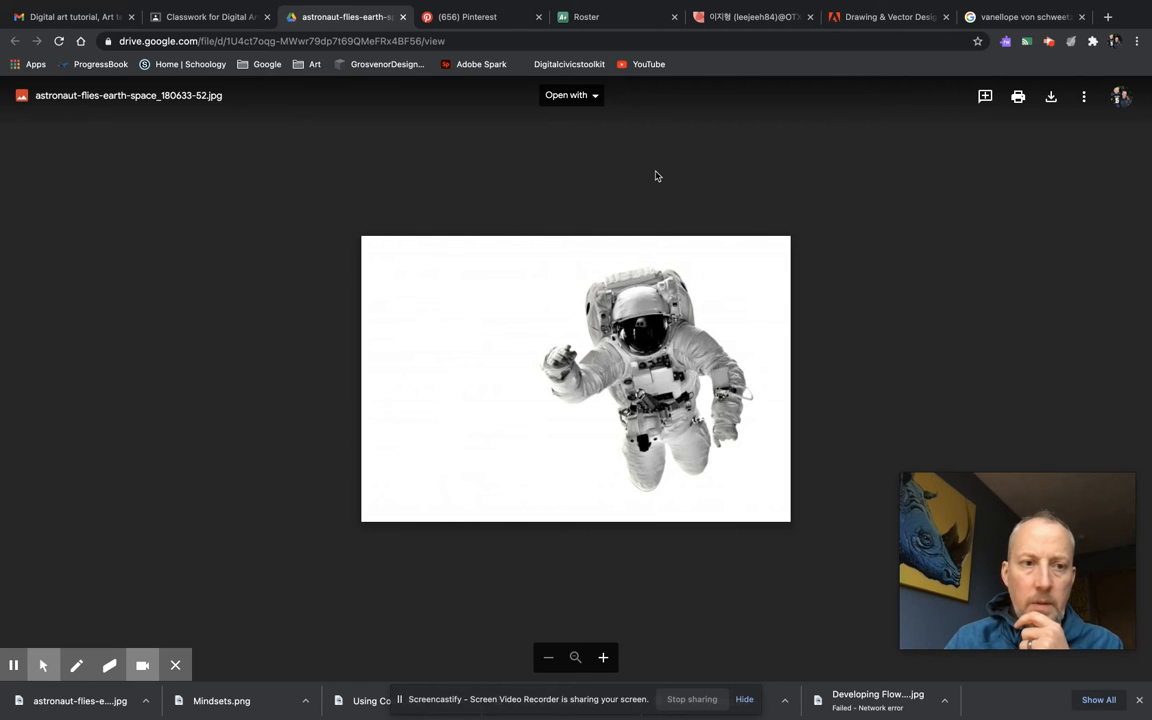
{"action": "left_click", "coordinate": [1051, 97]}
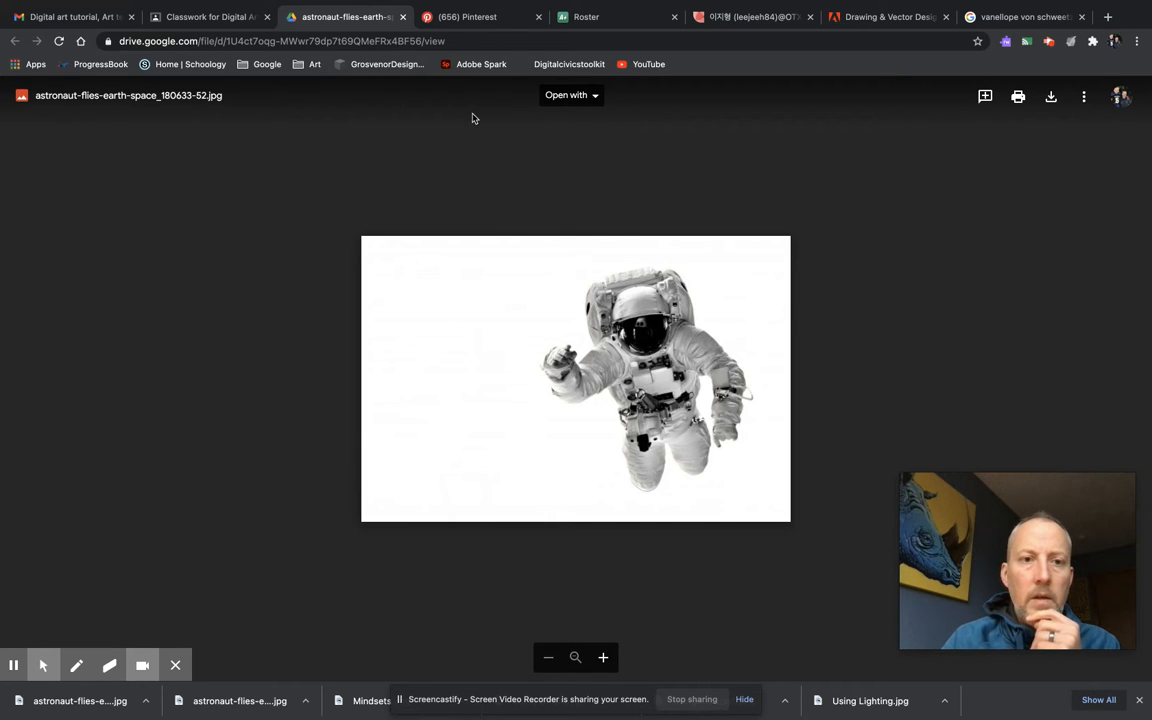
{"action": "left_click", "coordinate": [401, 17]}
{"action": "left_click", "coordinate": [259, 18]}
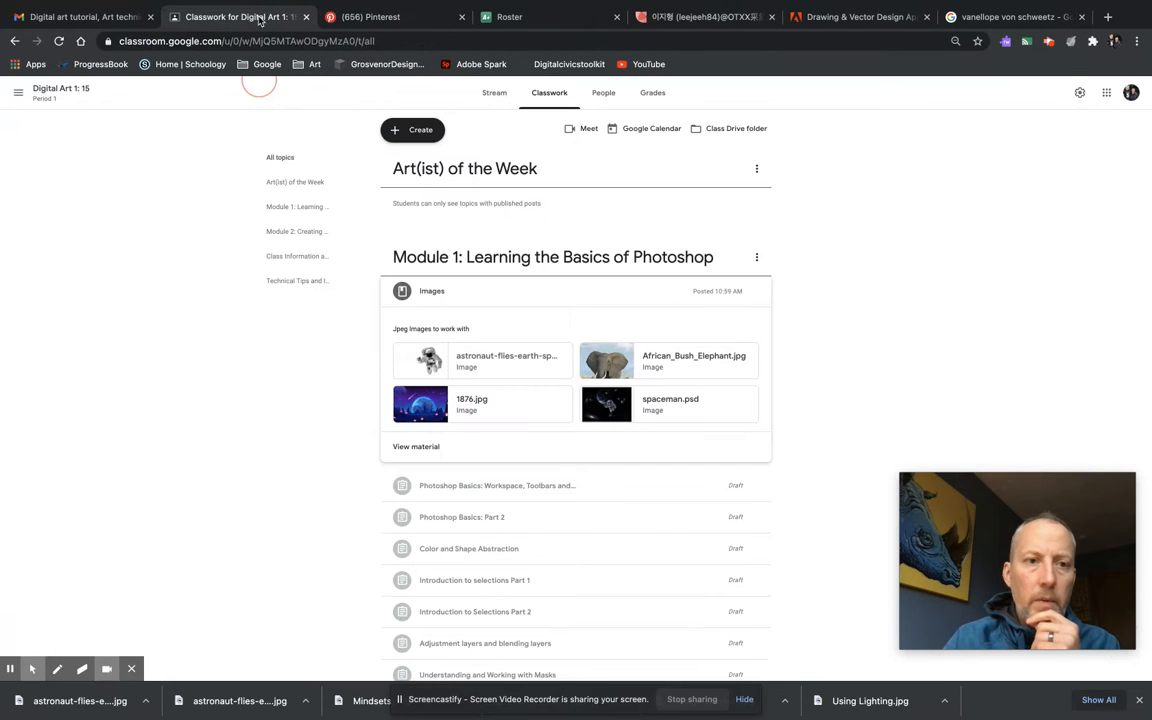
{"action": "left_click", "coordinate": [609, 367]}
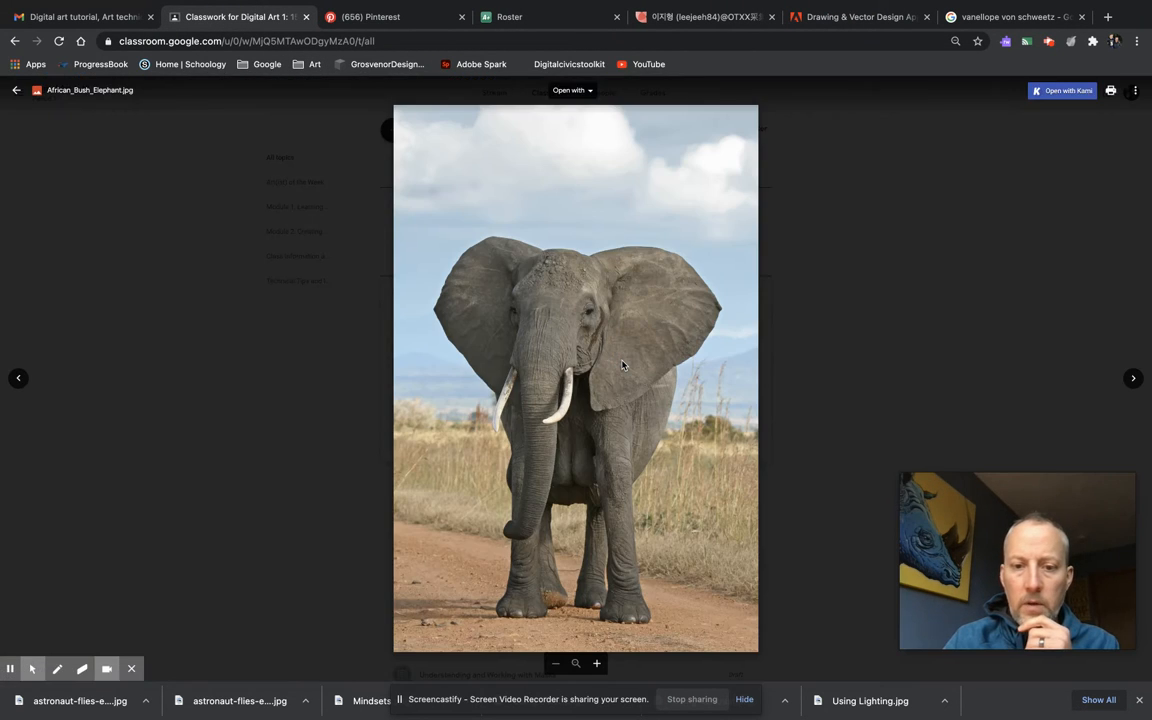
{"action": "left_click", "coordinate": [1137, 95]}
{"action": "left_click", "coordinate": [818, 228]}
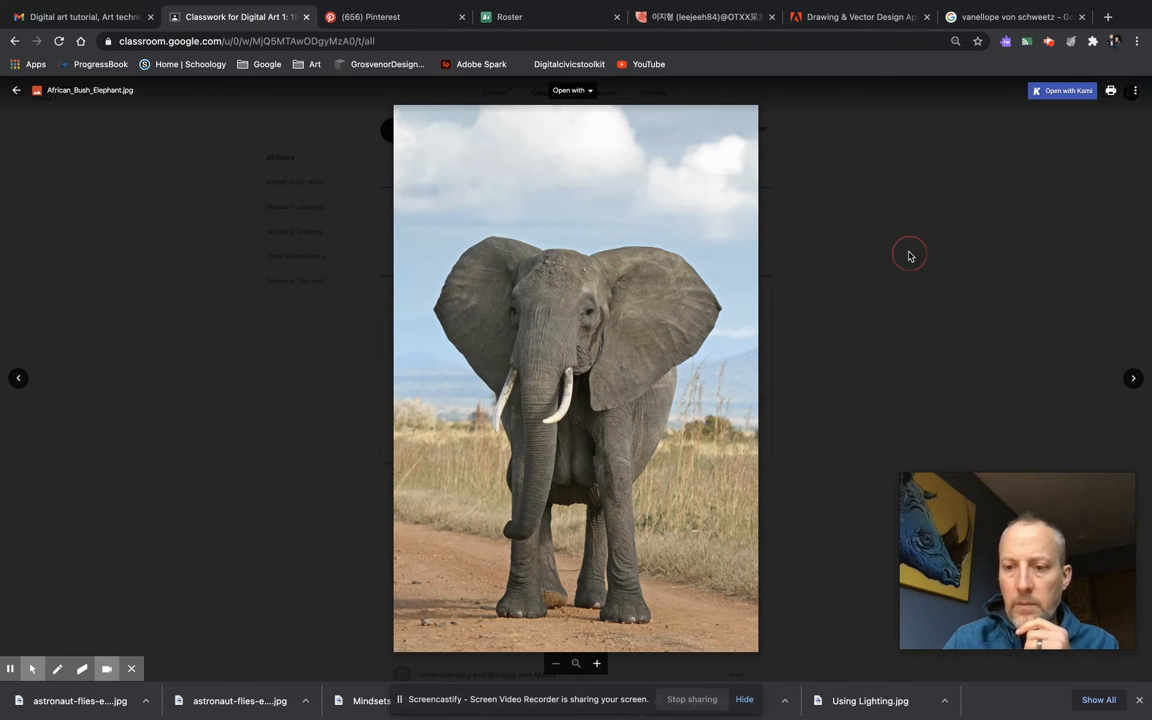
{"action": "right_click", "coordinate": [430, 299]}
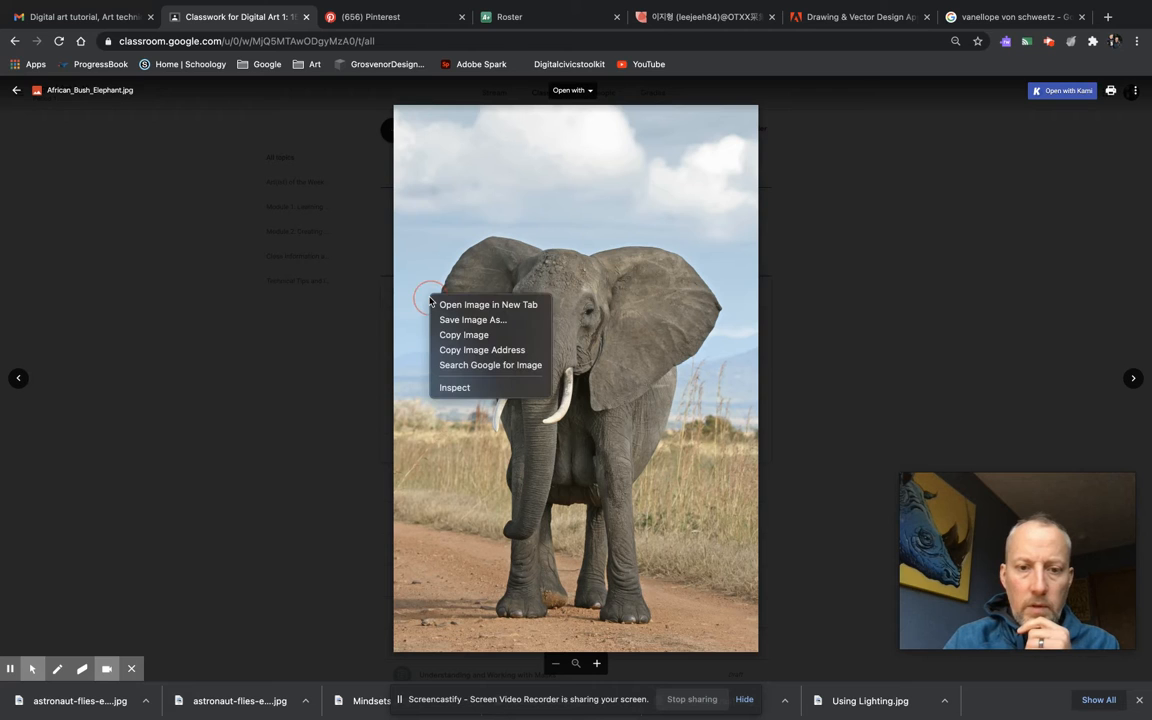
{"action": "left_click", "coordinate": [350, 257]}
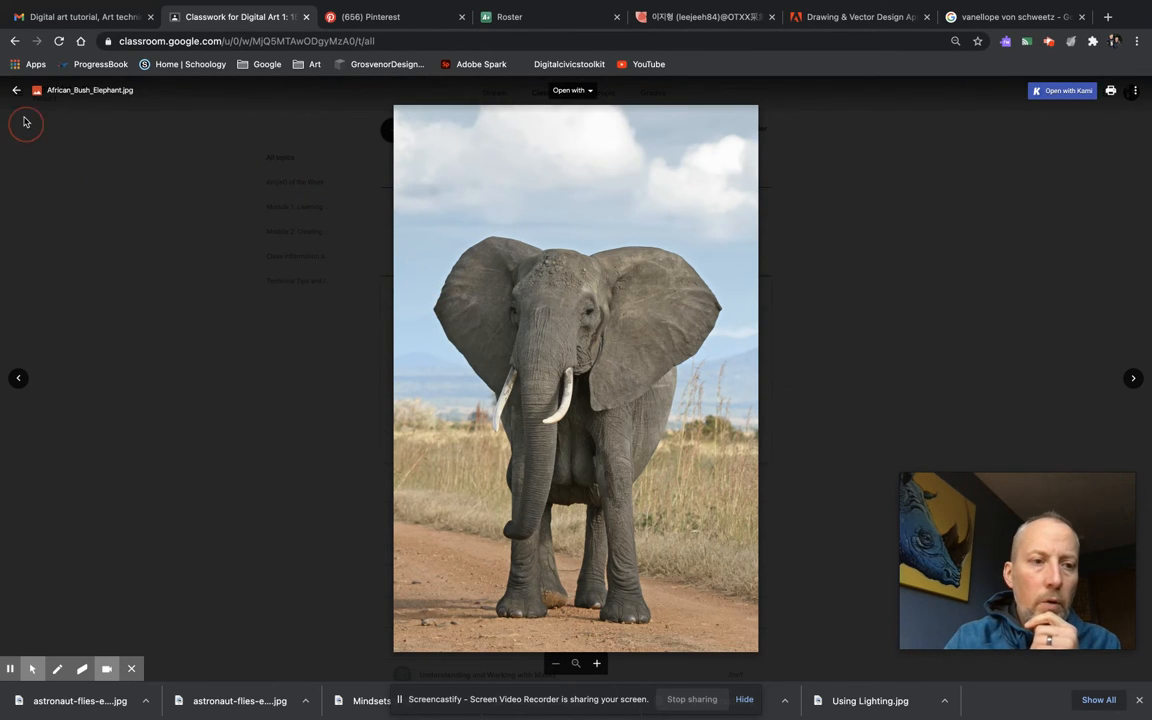
{"action": "left_click", "coordinate": [69, 194]}
{"action": "scroll", "coordinate": [504, 309], "scroll_direction": "up", "scroll_amount": 7}
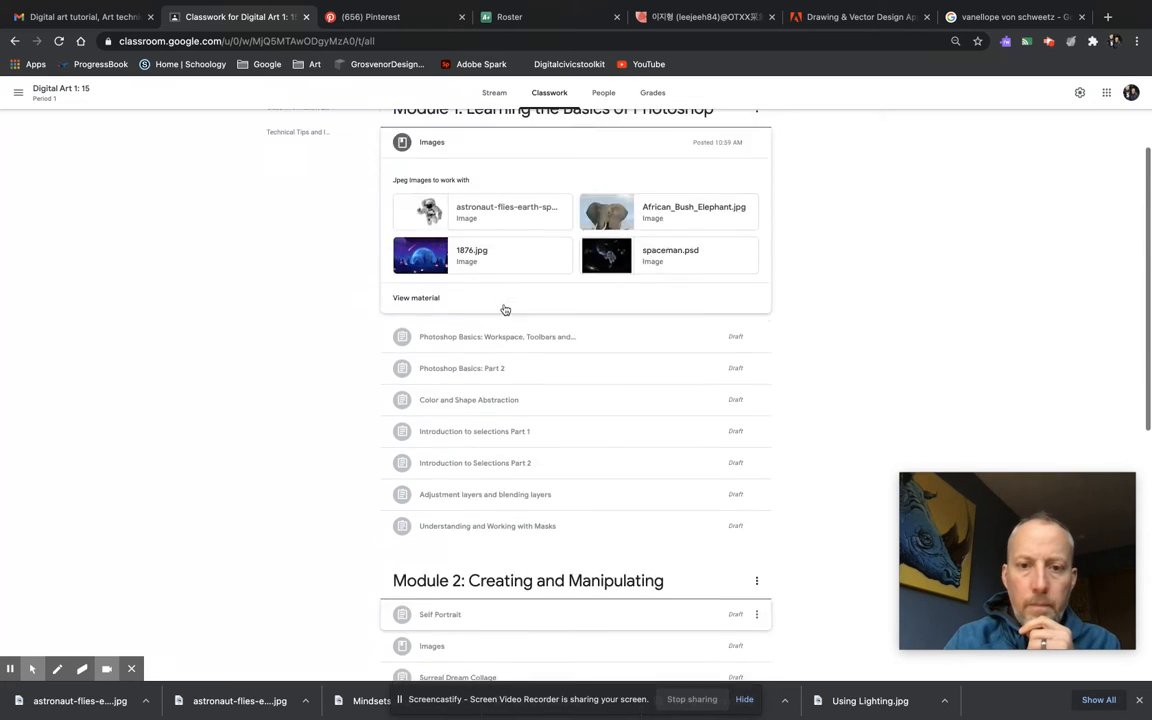
Step: Open African_Bush_Elephant.jpg from the Images material in its own browser tab and download it
{"action": "right_click", "coordinate": [609, 362]}
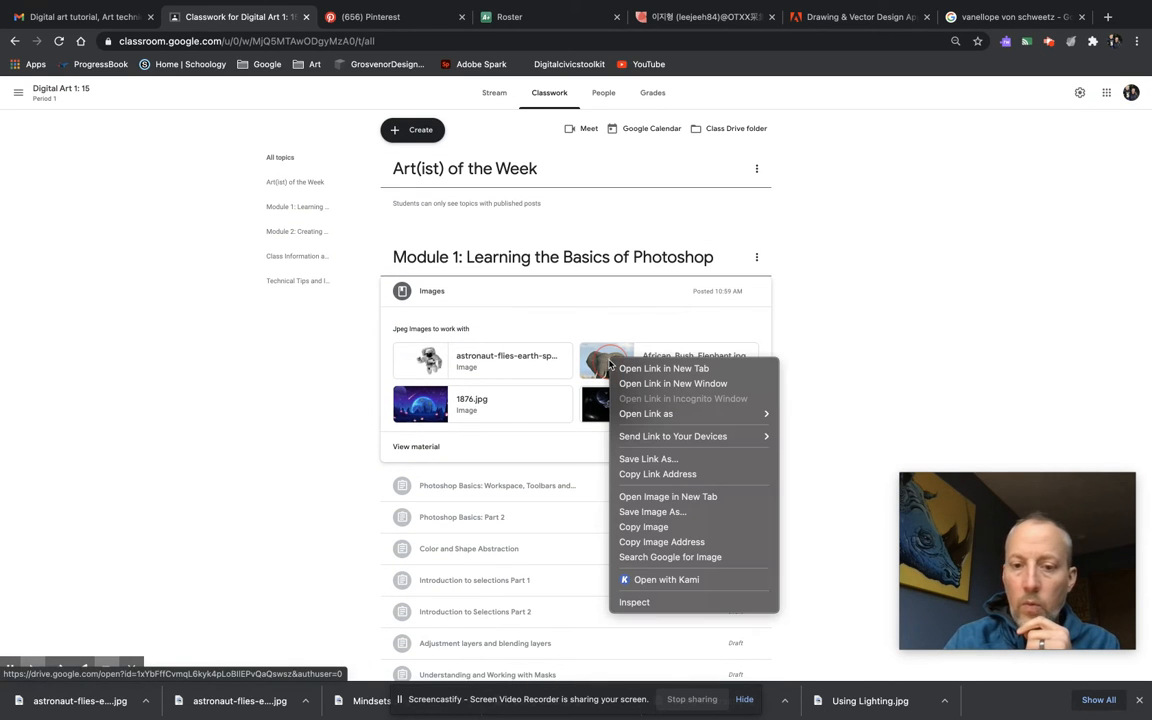
{"action": "left_click", "coordinate": [660, 368]}
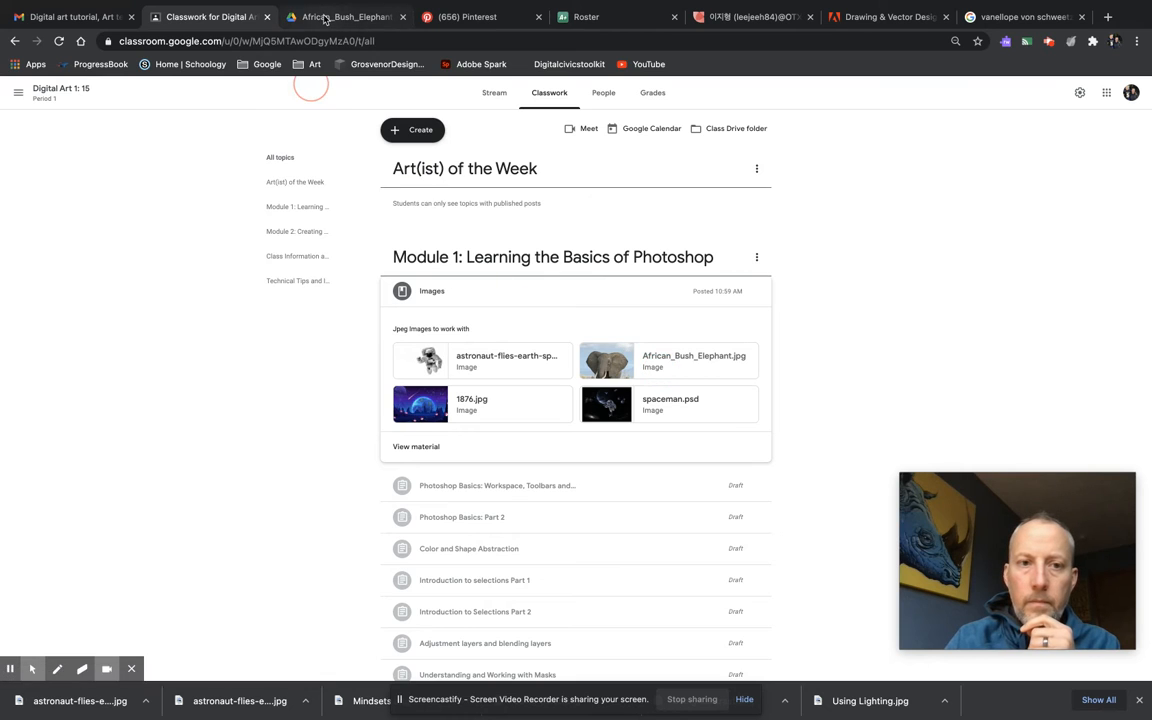
{"action": "left_click", "coordinate": [335, 17]}
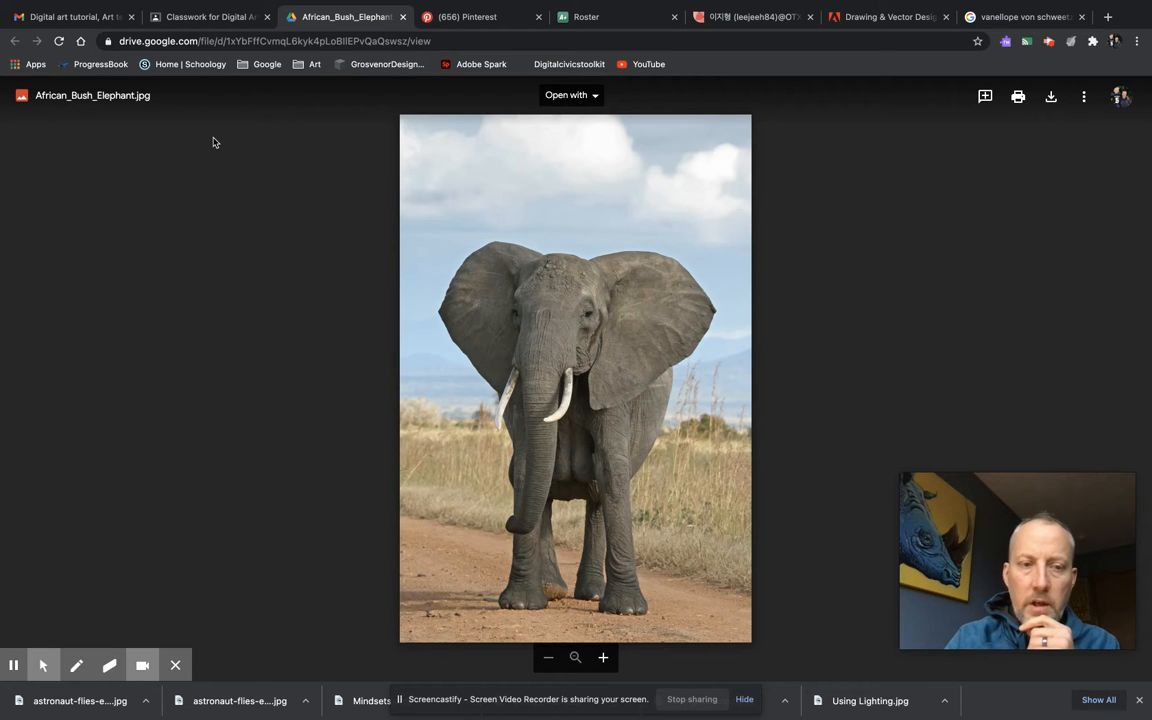
{"action": "left_click", "coordinate": [1050, 96]}
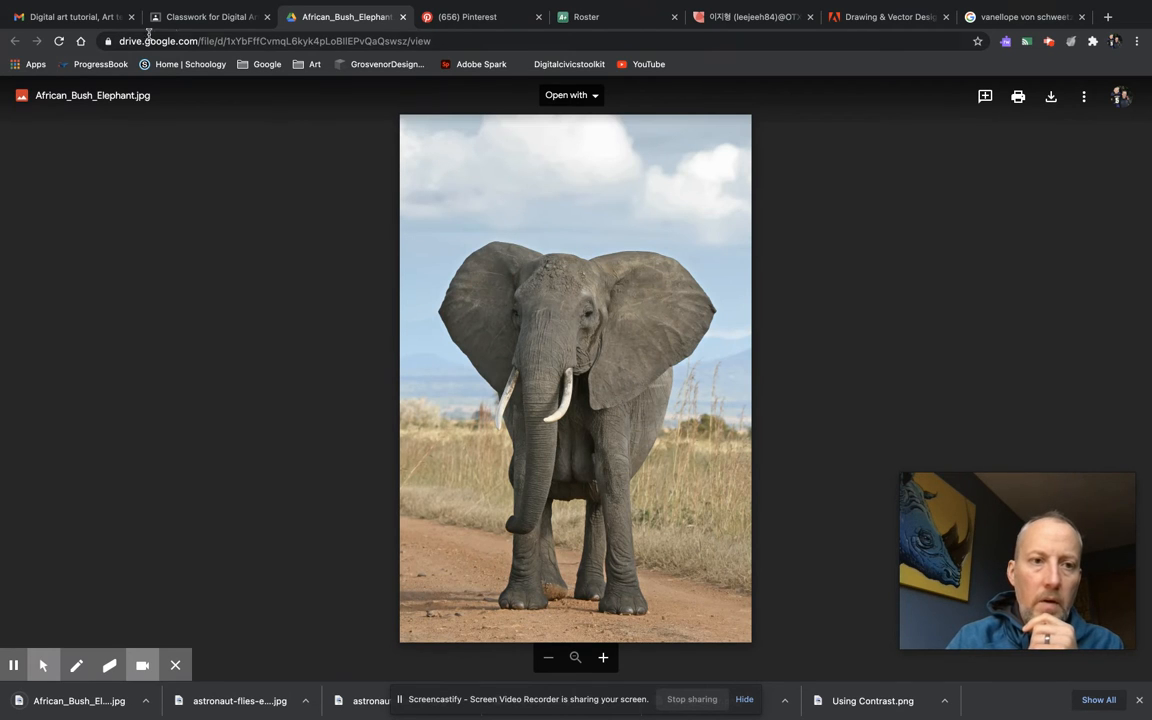
Step: Return to the Classwork page and open the Photopea site from the Link to Photopea material under Technical Tips and Information
{"action": "left_click", "coordinate": [198, 18]}
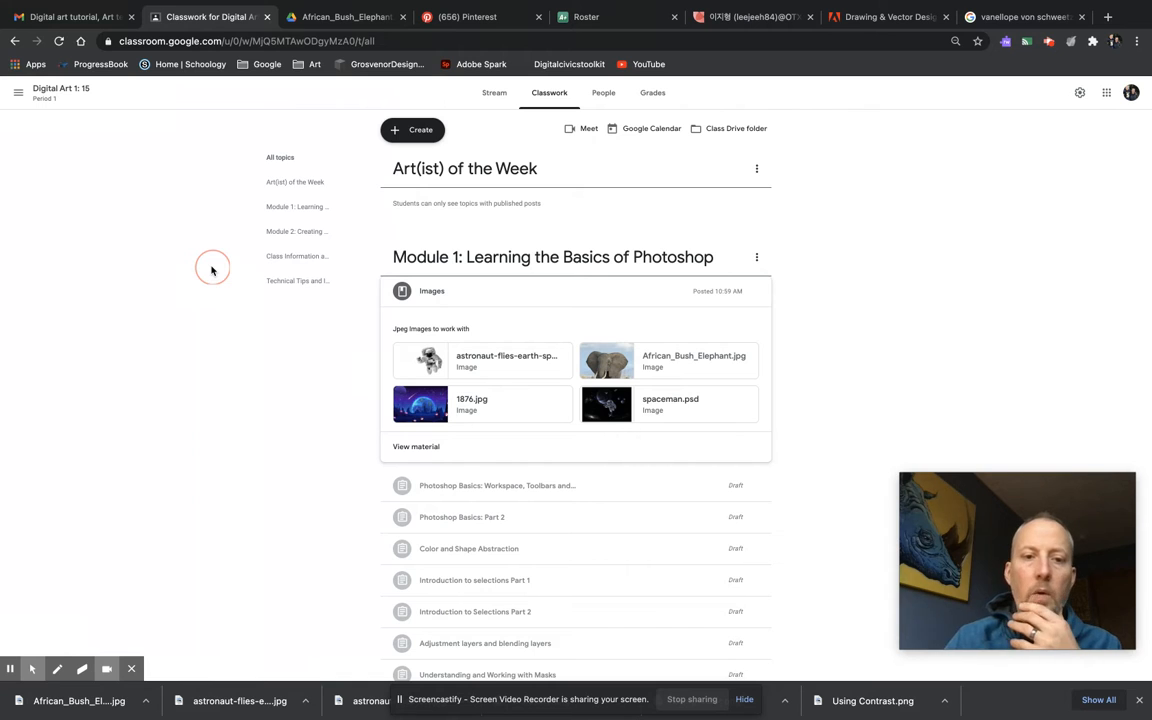
{"action": "scroll", "coordinate": [851, 230], "scroll_direction": "down", "scroll_amount": 1}
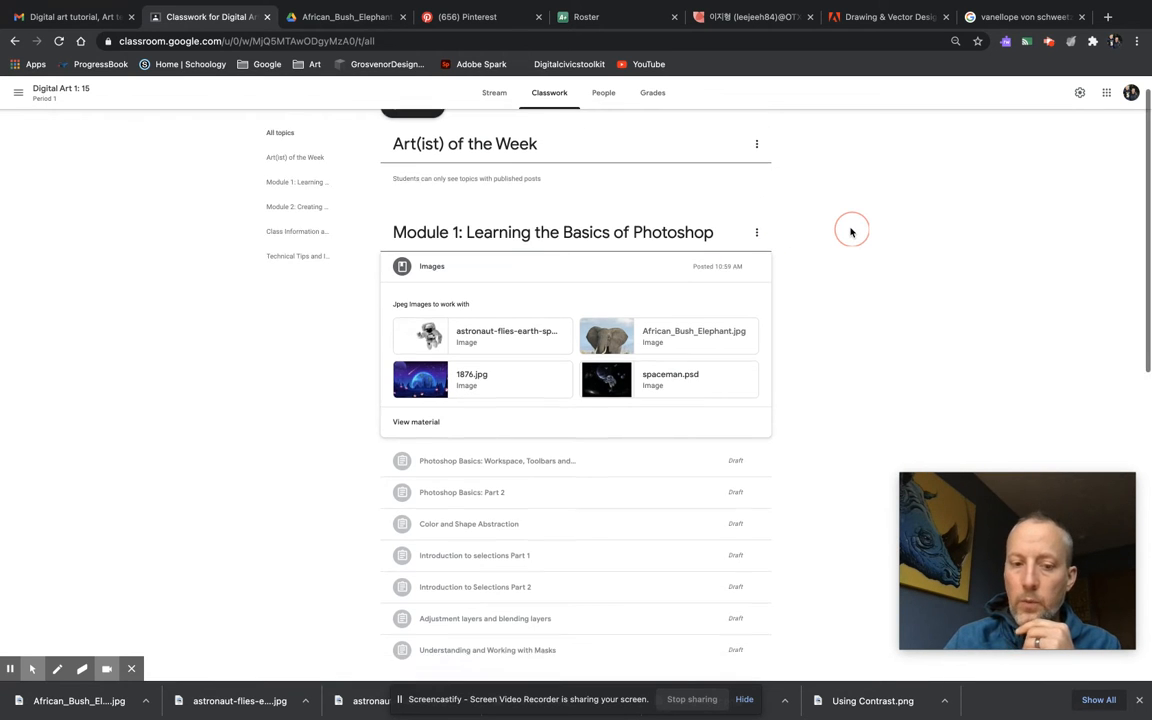
{"action": "scroll", "coordinate": [851, 232], "scroll_direction": "down", "scroll_amount": 5}
{"action": "scroll", "coordinate": [851, 232], "scroll_direction": "down", "scroll_amount": 5}
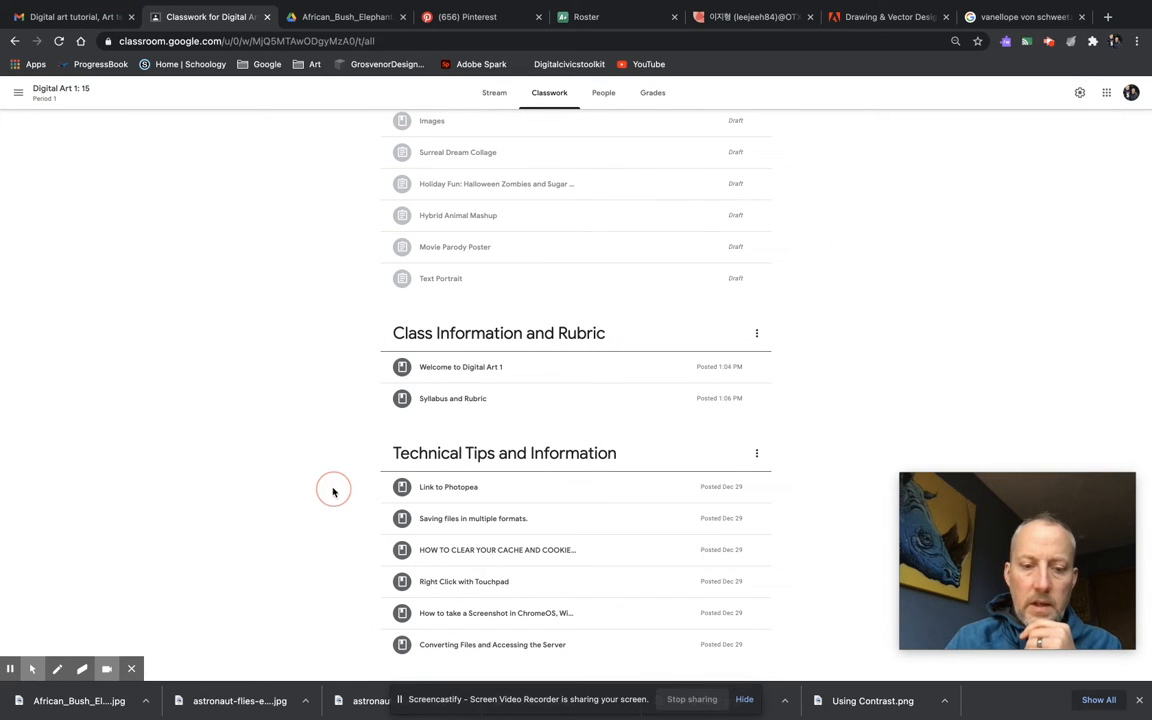
{"action": "left_click", "coordinate": [502, 492]}
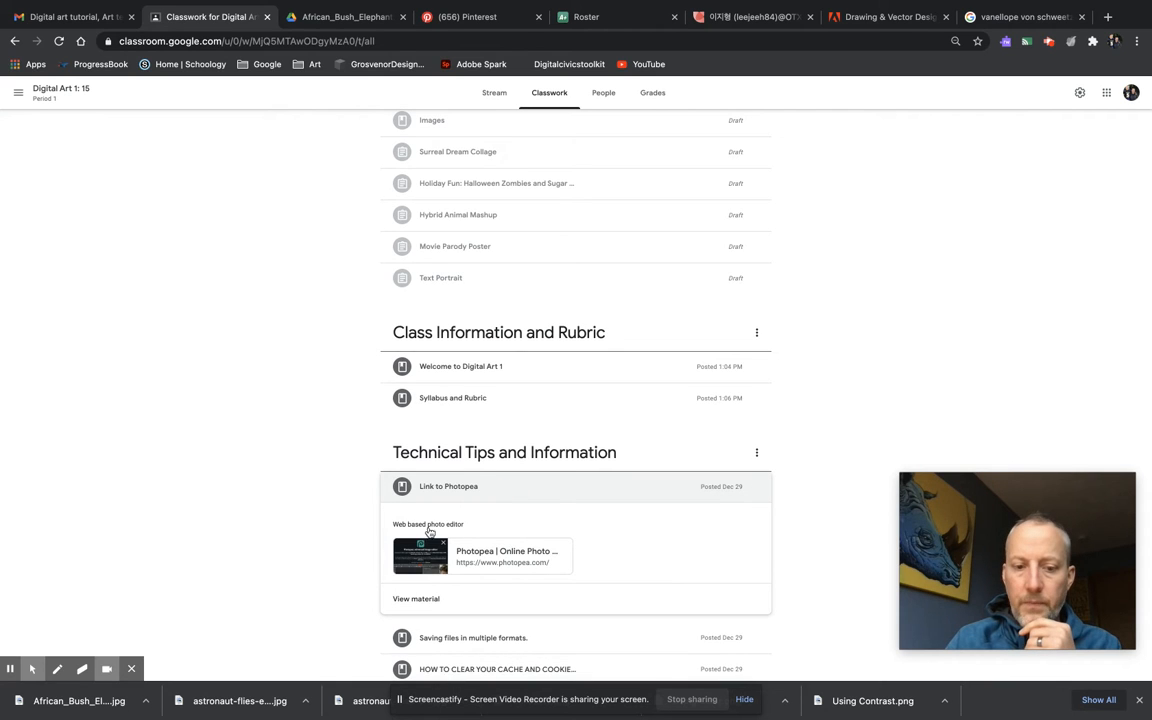
{"action": "left_click", "coordinate": [477, 561]}
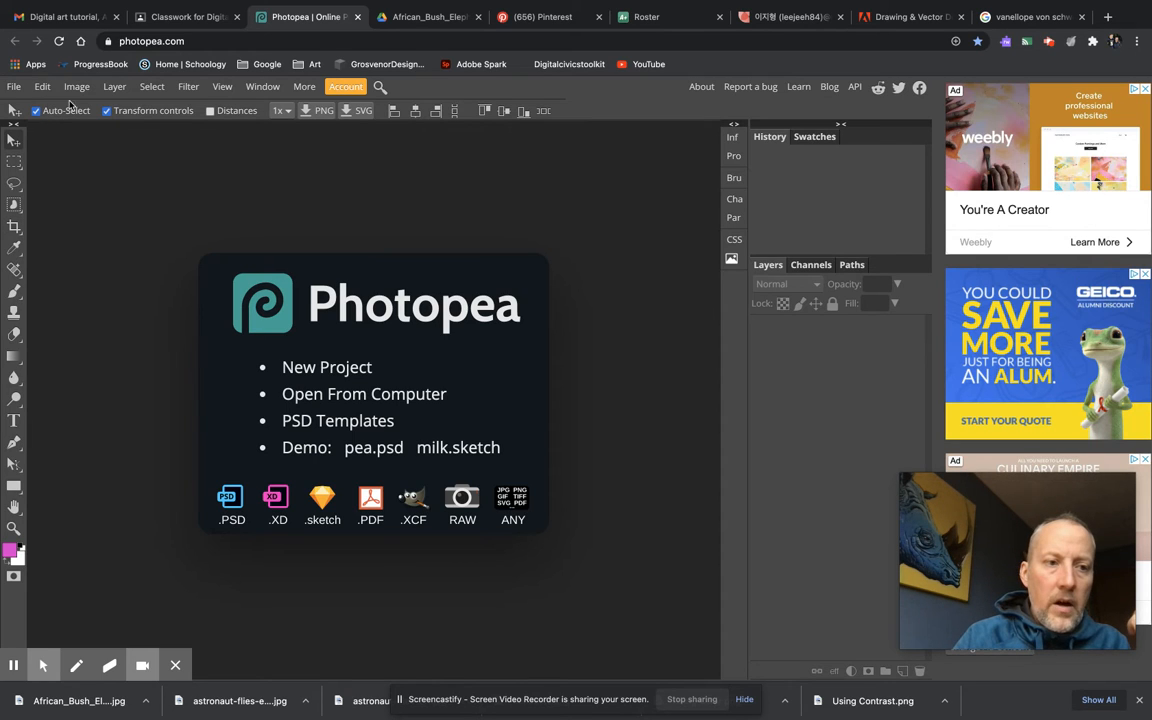
Step: Examine the options of the marquee, lasso, crop, eyedropper and healing tools, and look through the available image and filter commands
{"action": "left_click", "coordinate": [15, 162]}
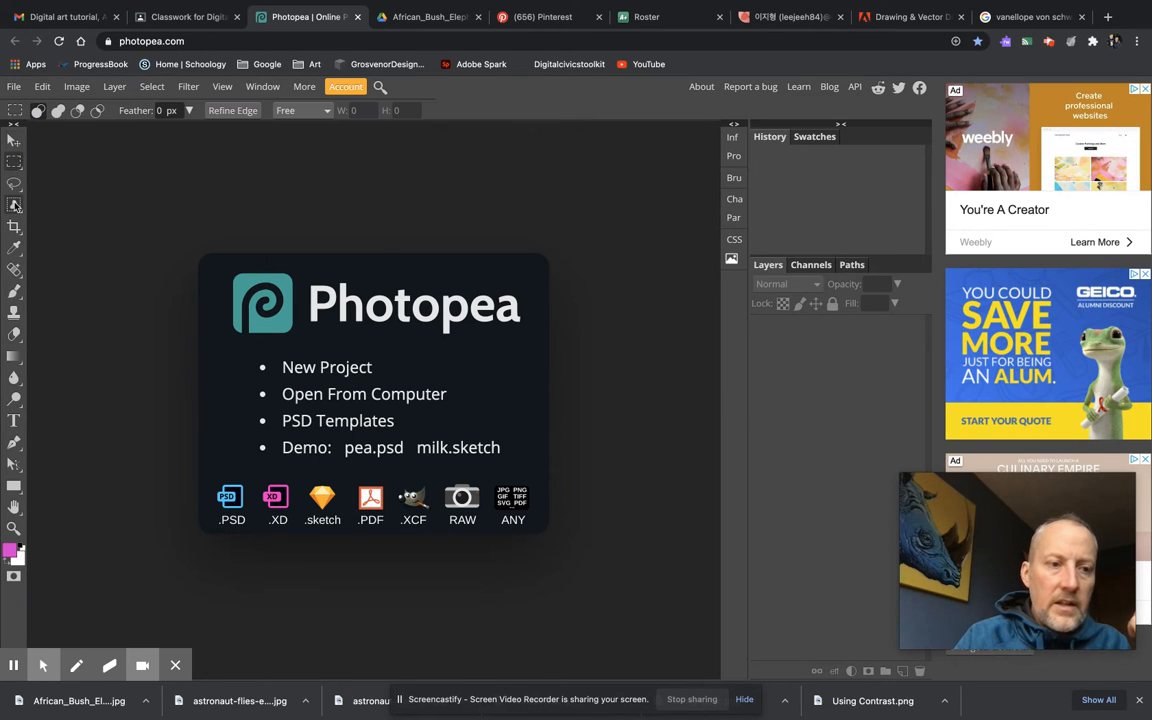
{"action": "left_click", "coordinate": [15, 186]}
{"action": "left_click", "coordinate": [15, 226]}
{"action": "left_click", "coordinate": [13, 250]}
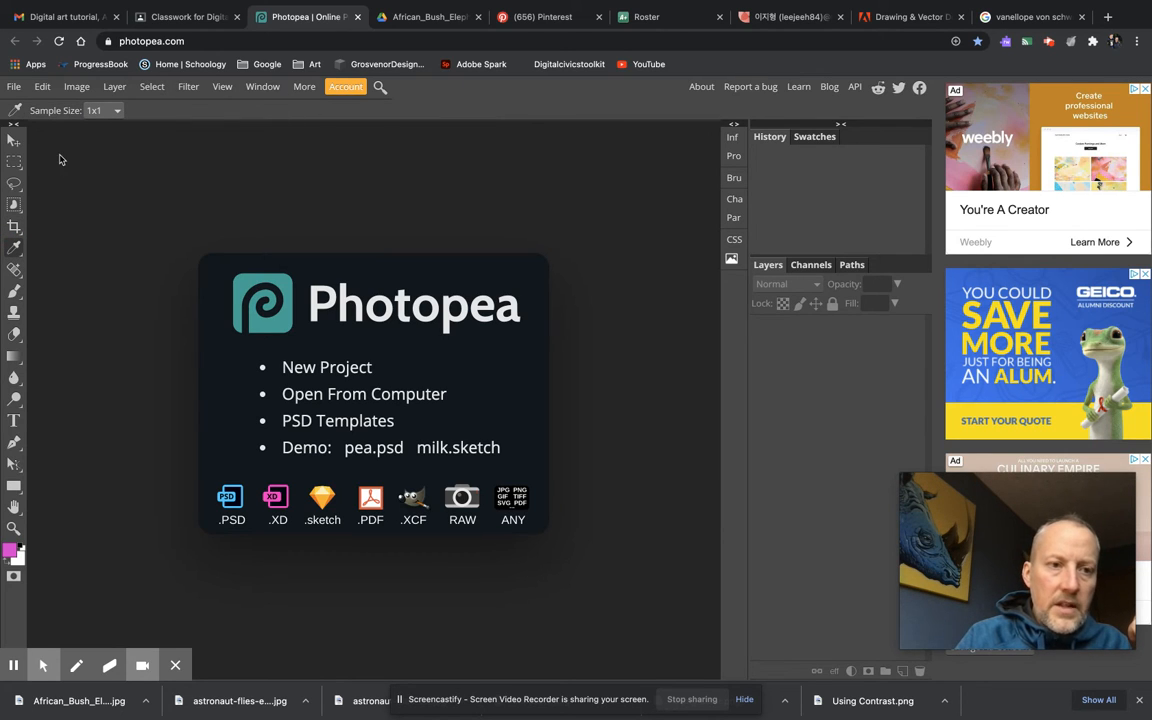
{"action": "left_click", "coordinate": [14, 249]}
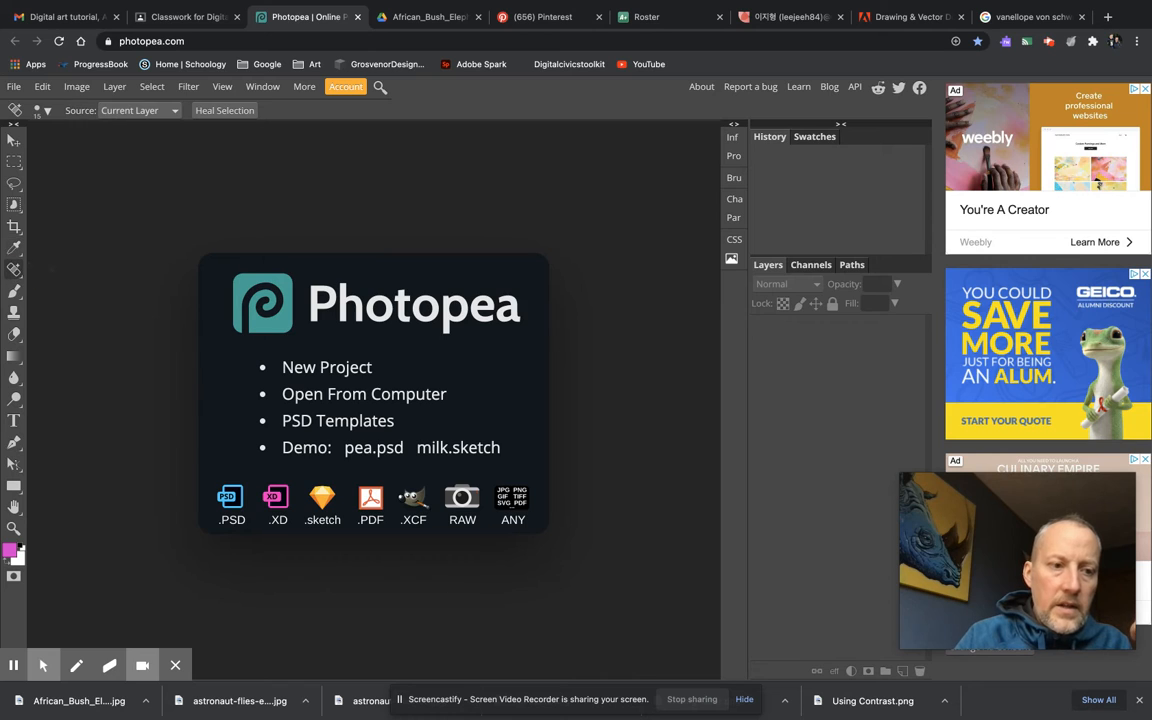
{"action": "left_click", "coordinate": [18, 87]}
{"action": "left_click", "coordinate": [42, 89]}
{"action": "left_click", "coordinate": [76, 90]}
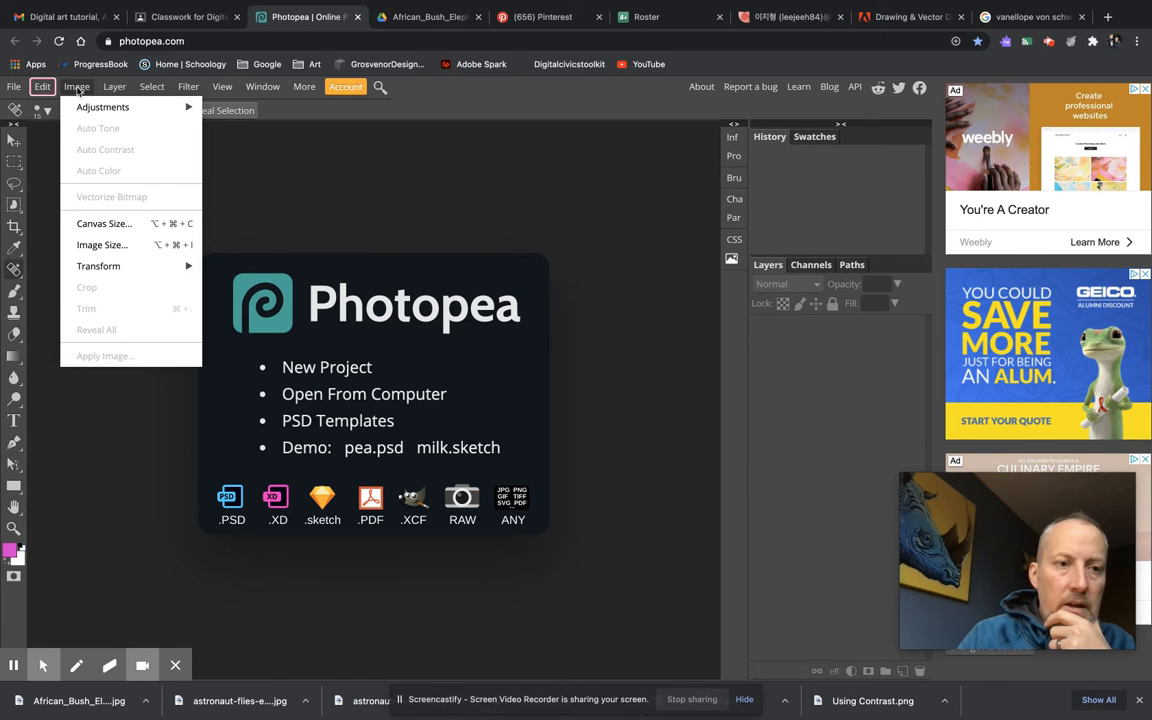
{"action": "mouse_move", "coordinate": [118, 90]}
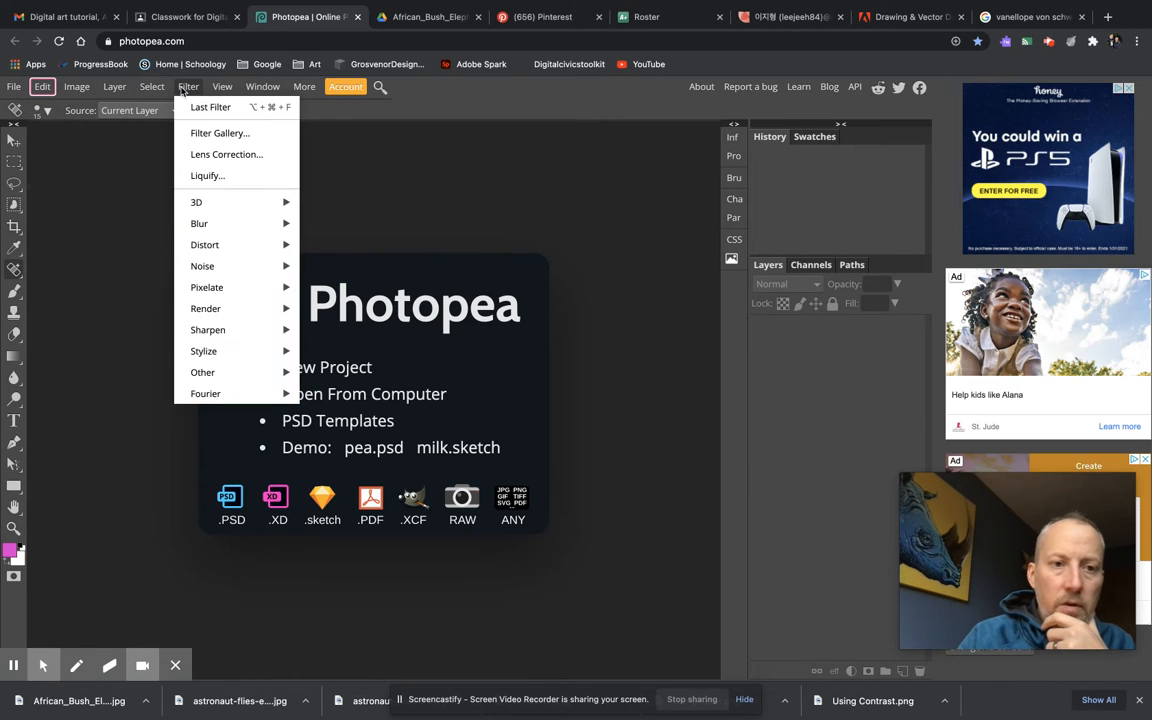
{"action": "mouse_move", "coordinate": [223, 89]}
{"action": "mouse_move", "coordinate": [188, 87]}
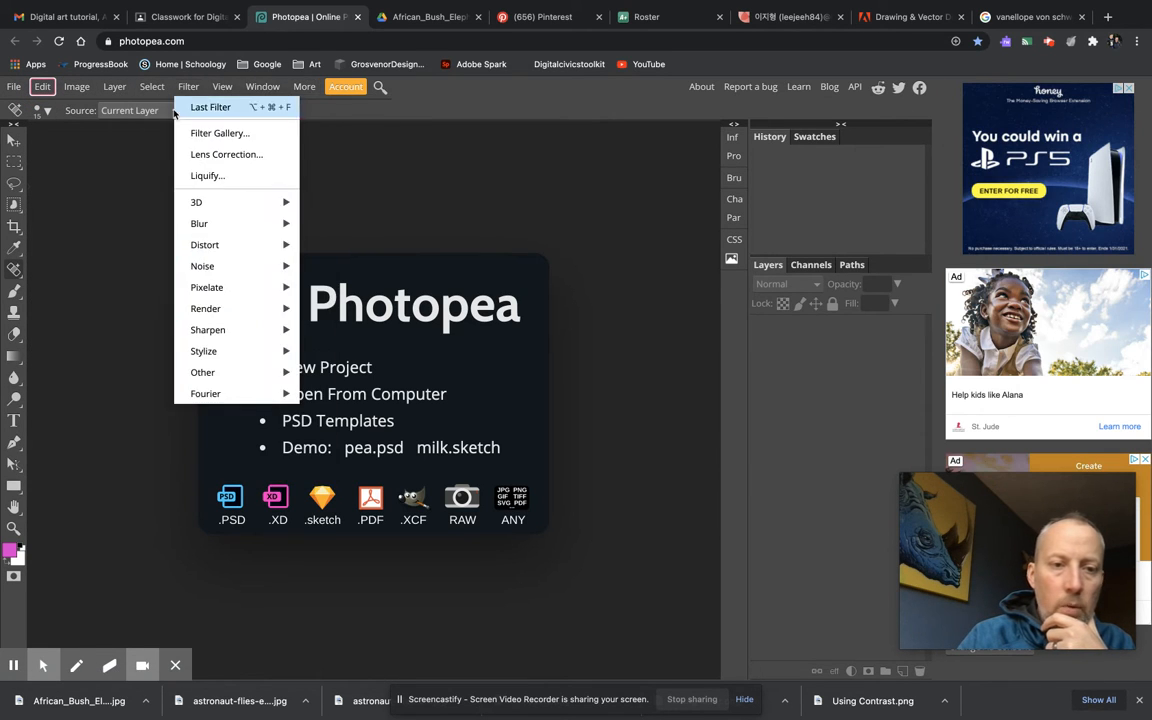
{"action": "left_click", "coordinate": [42, 87]}
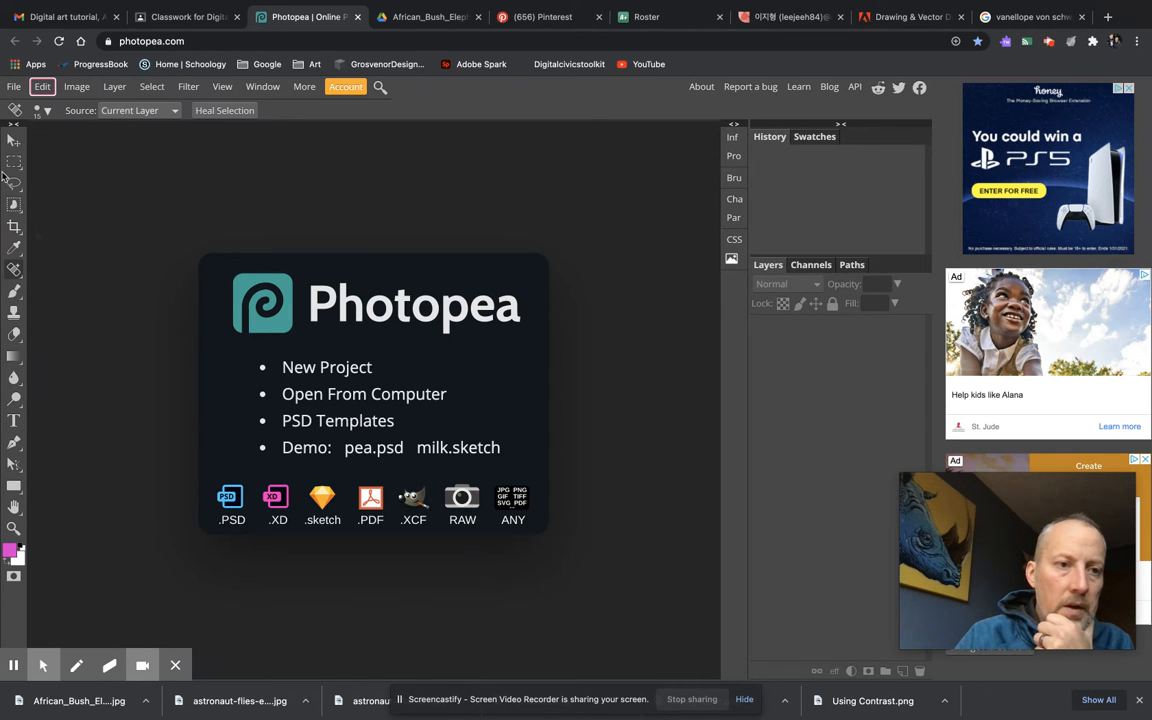
{"action": "left_click", "coordinate": [447, 90]}
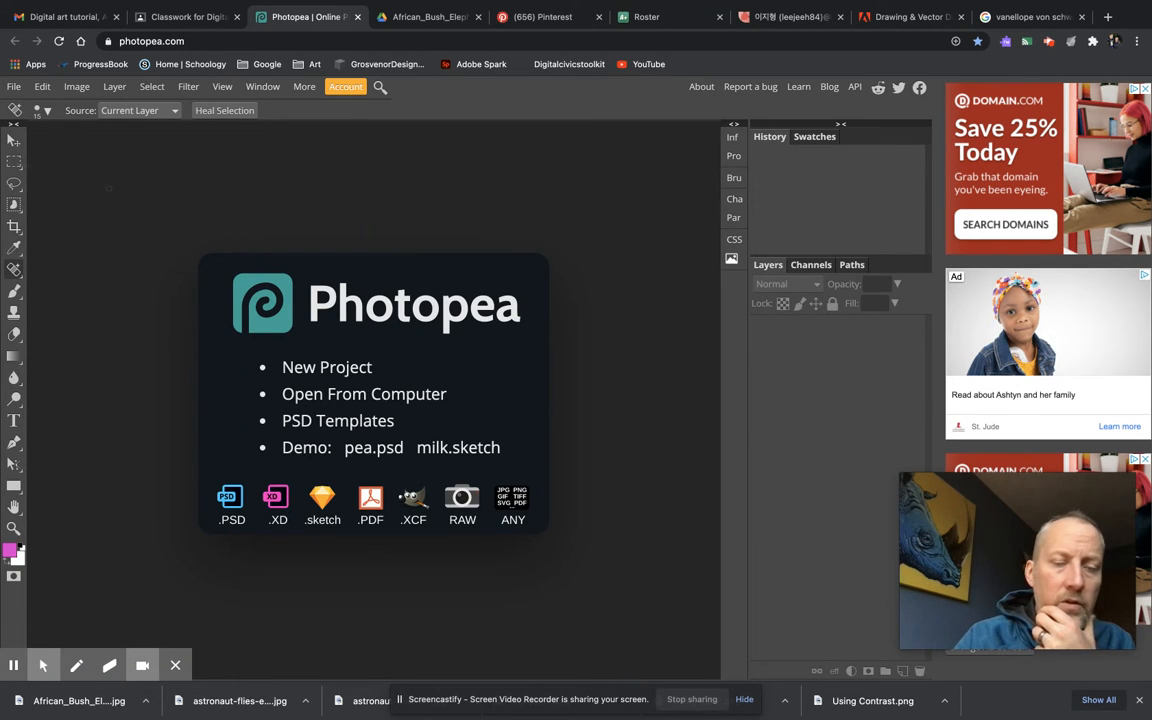
{"action": "key", "text": "v"}
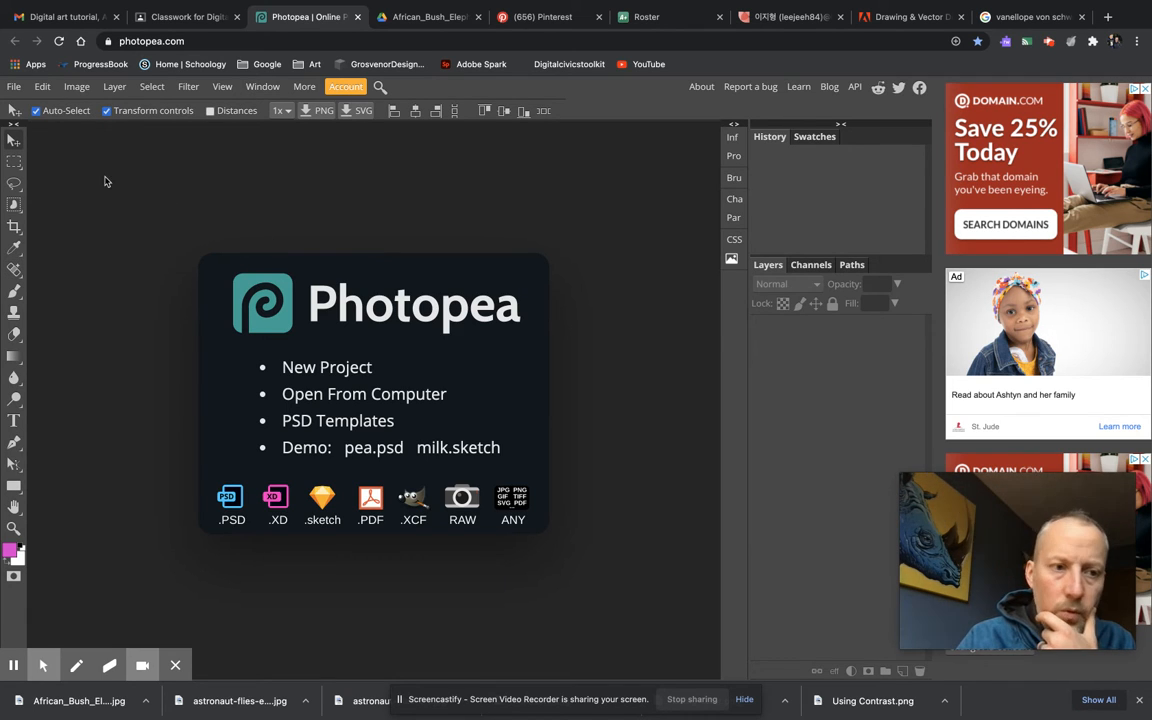
{"action": "left_click", "coordinate": [15, 248]}
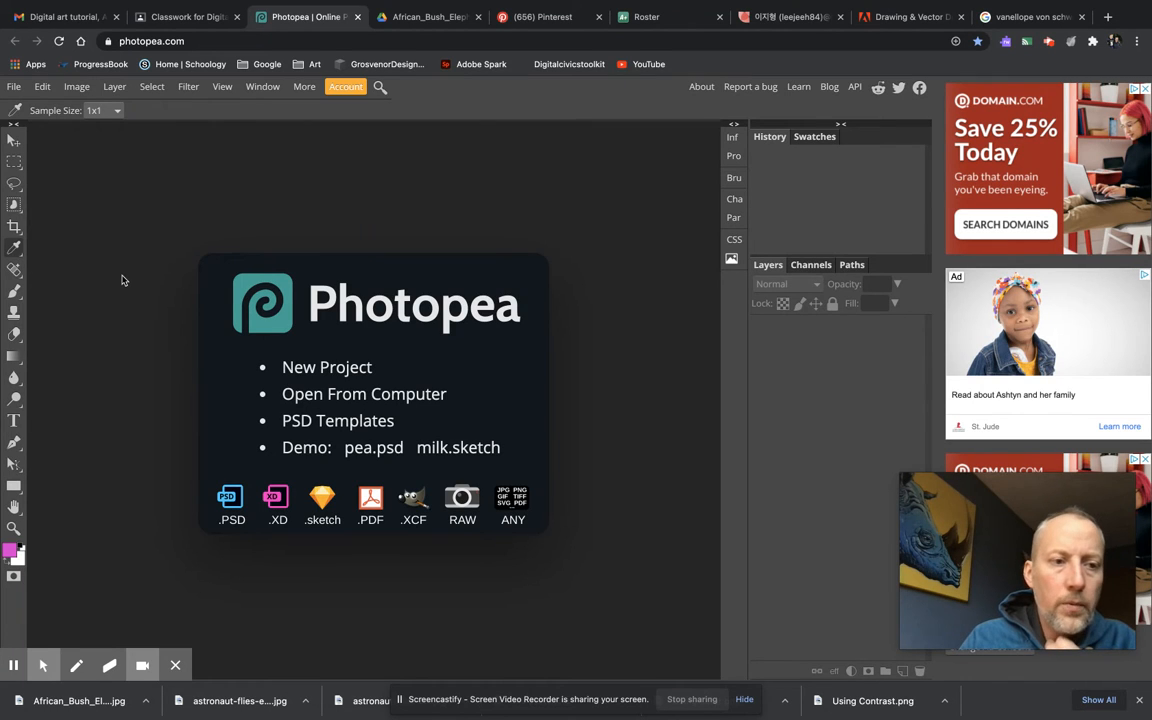
Step: Log out of the Photopea account and log back in through Google with the school account
{"action": "left_click", "coordinate": [352, 88]}
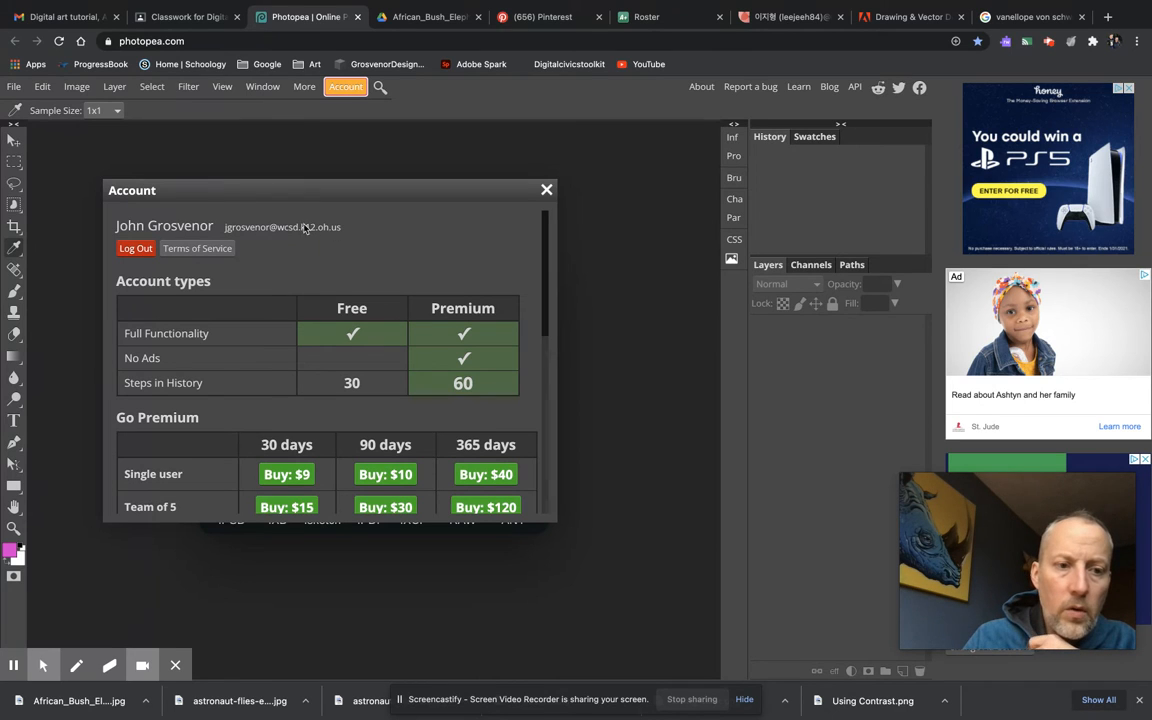
{"action": "left_click", "coordinate": [131, 247]}
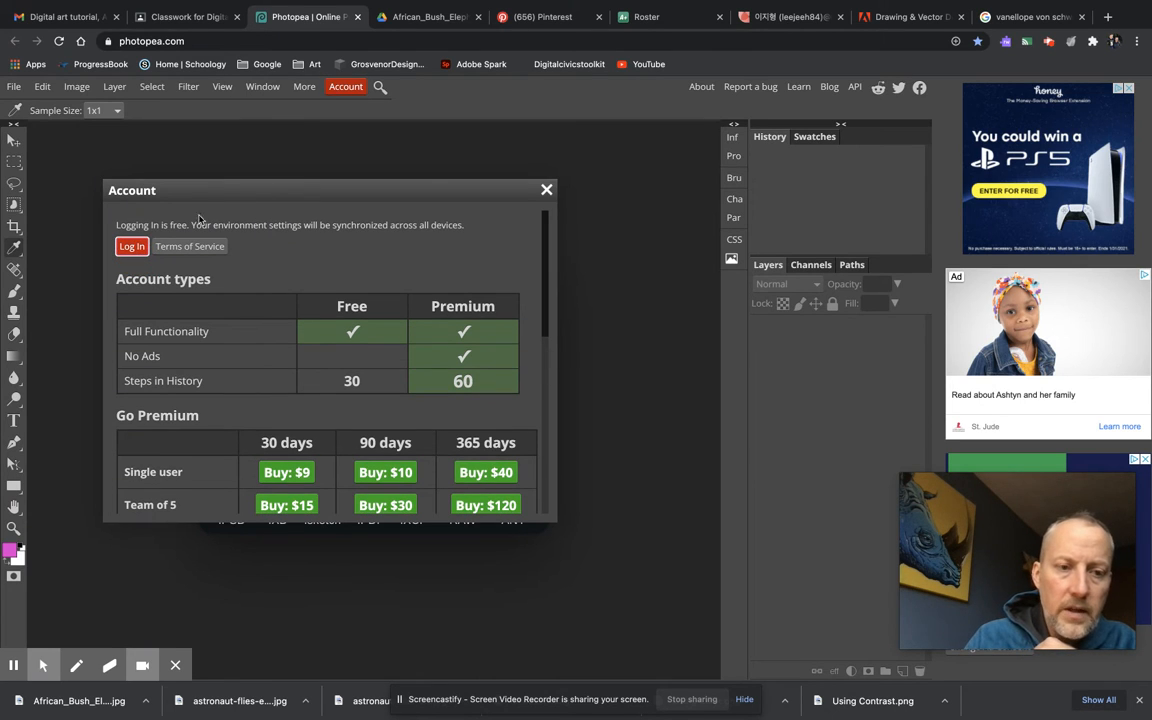
{"action": "left_click", "coordinate": [131, 247]}
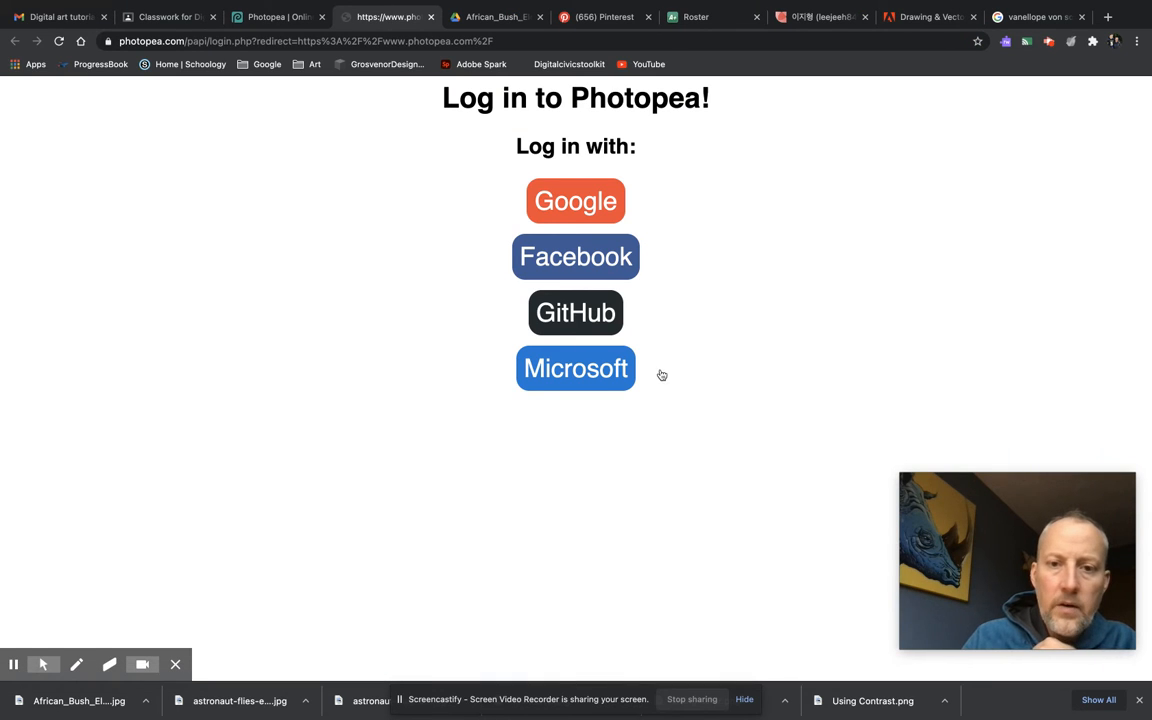
{"action": "left_click", "coordinate": [572, 204]}
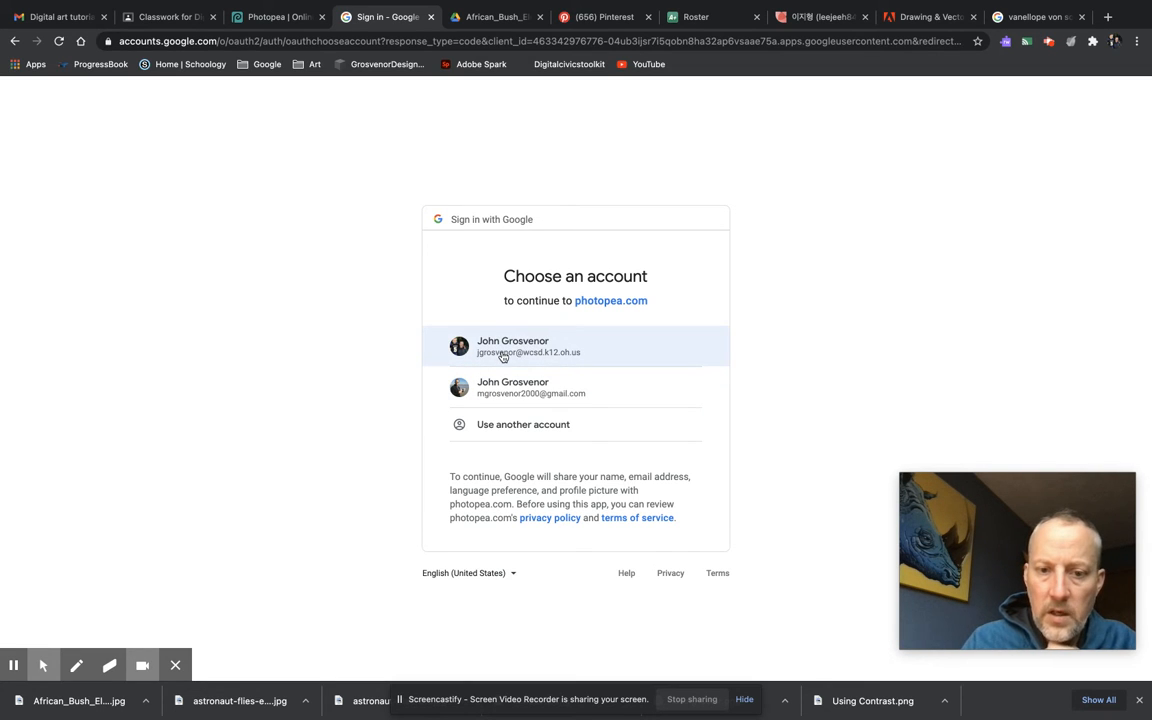
{"action": "left_click", "coordinate": [537, 353]}
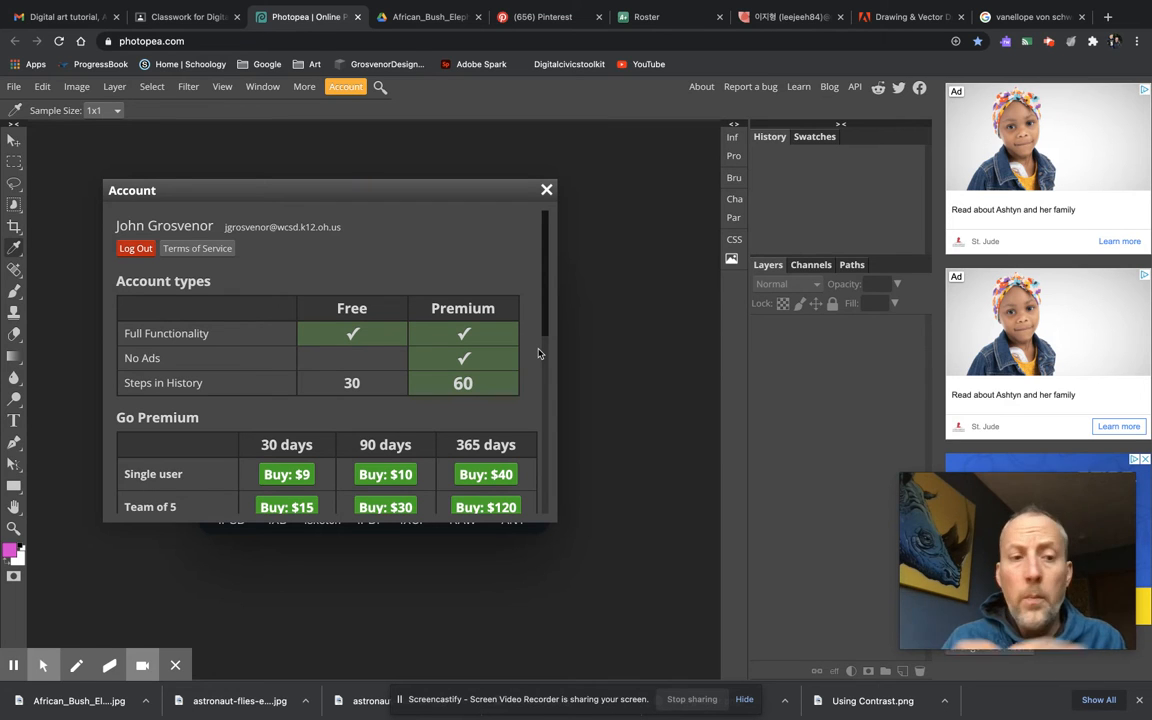
{"action": "left_click", "coordinate": [546, 189]}
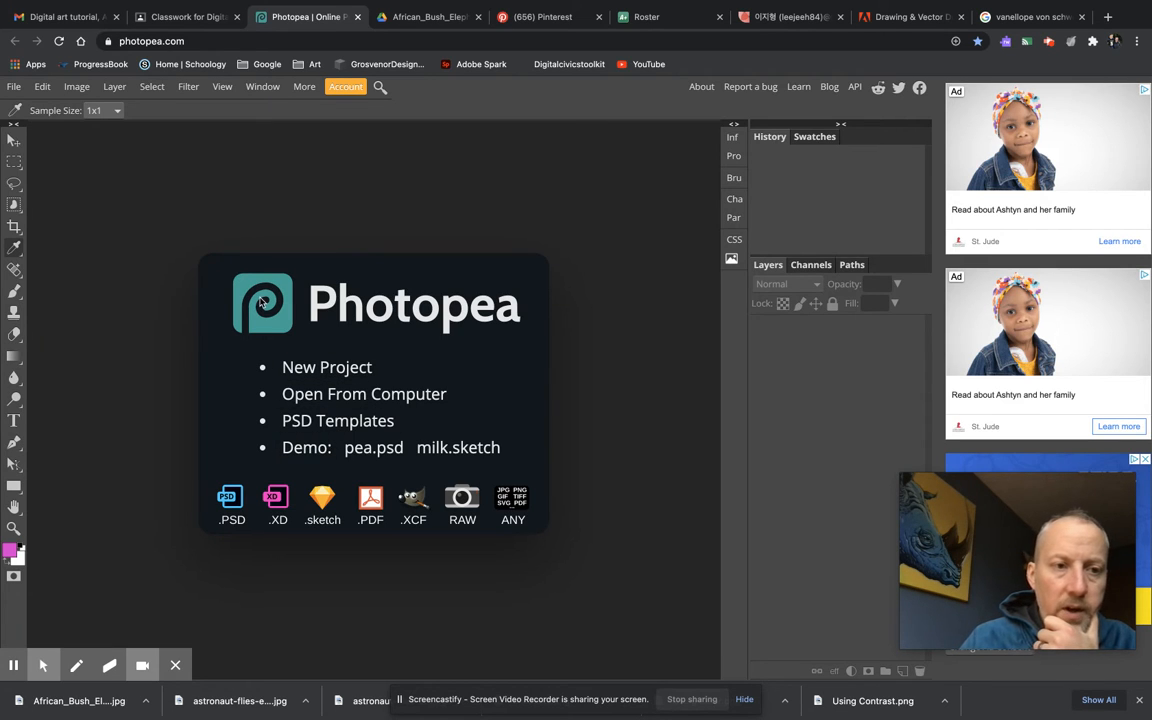
Step: Open astronaut-flies-earth-space_180633-52 (1).jpg from the Downloads folder
{"action": "left_click", "coordinate": [14, 88]}
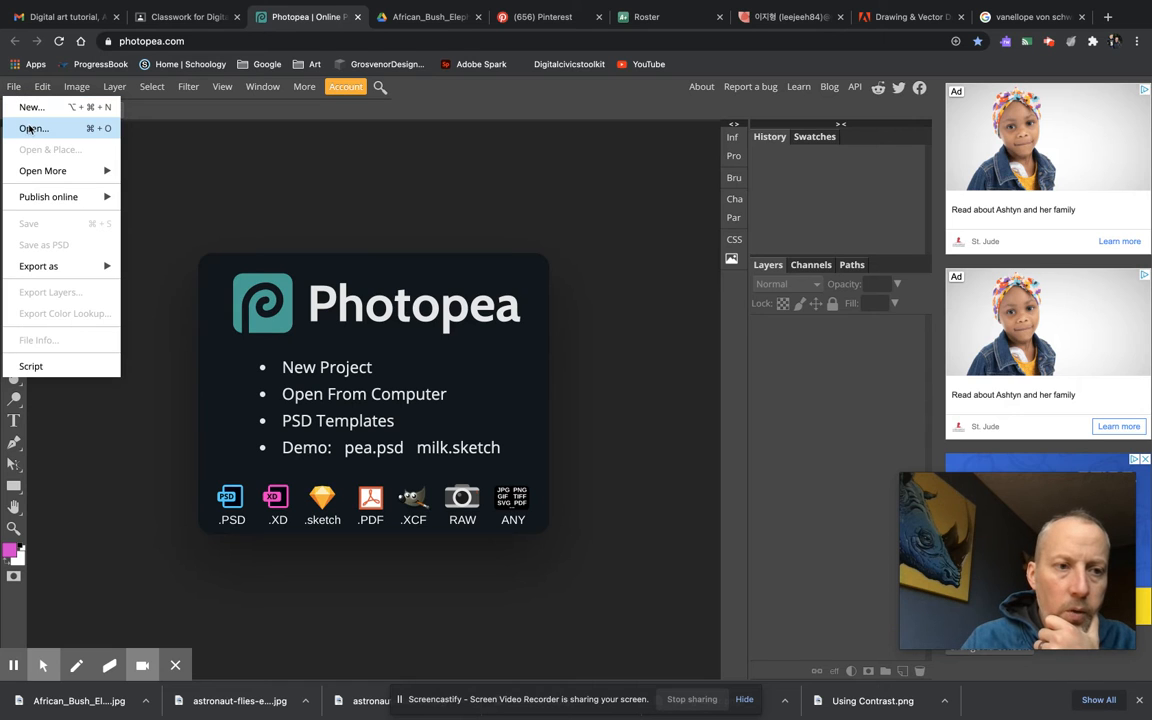
{"action": "left_click", "coordinate": [32, 129]}
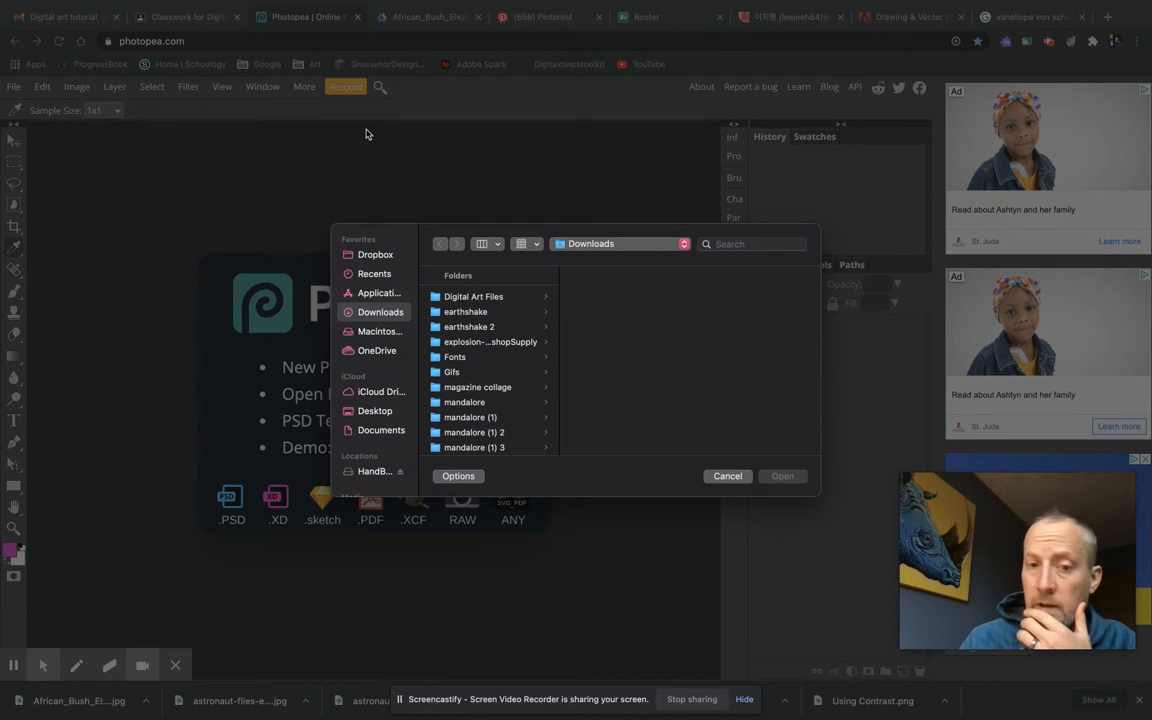
{"action": "scroll", "coordinate": [486, 378], "scroll_direction": "down", "scroll_amount": 5}
{"action": "scroll", "coordinate": [486, 378], "scroll_direction": "down", "scroll_amount": 10}
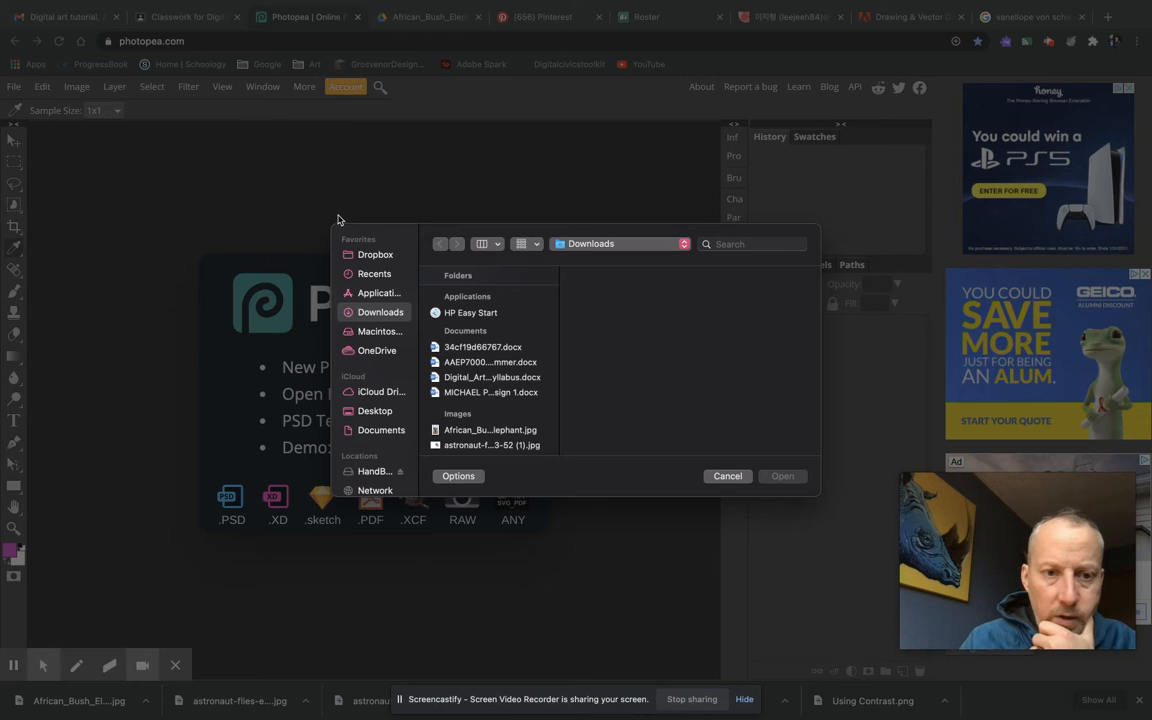
{"action": "left_click_drag", "start_coordinate": [335, 222], "coordinate": [140, 118]}
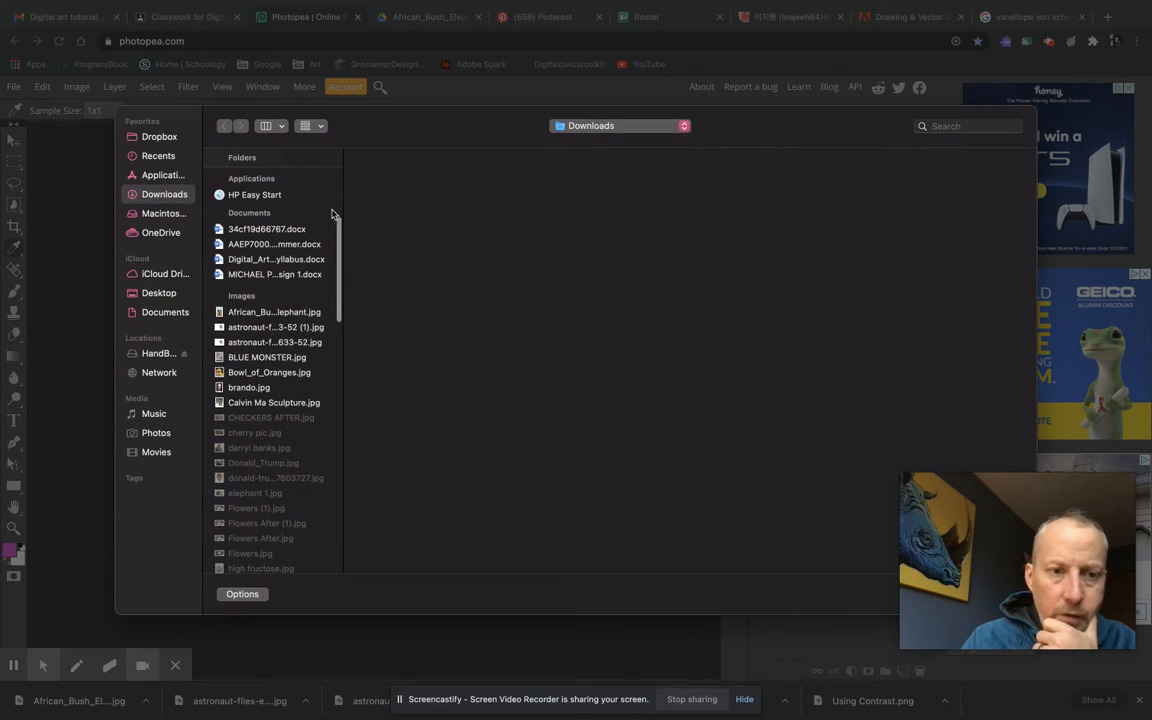
{"action": "left_click", "coordinate": [259, 330]}
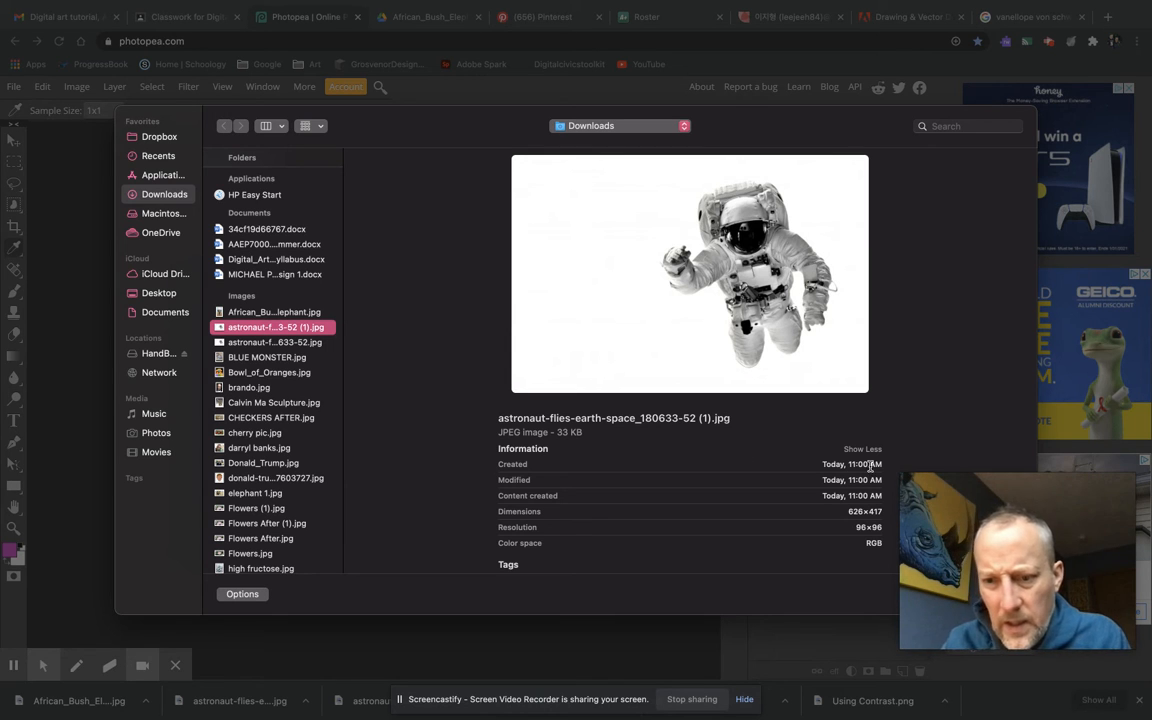
{"action": "left_click_drag", "start_coordinate": [947, 490], "coordinate": [618, 542]}
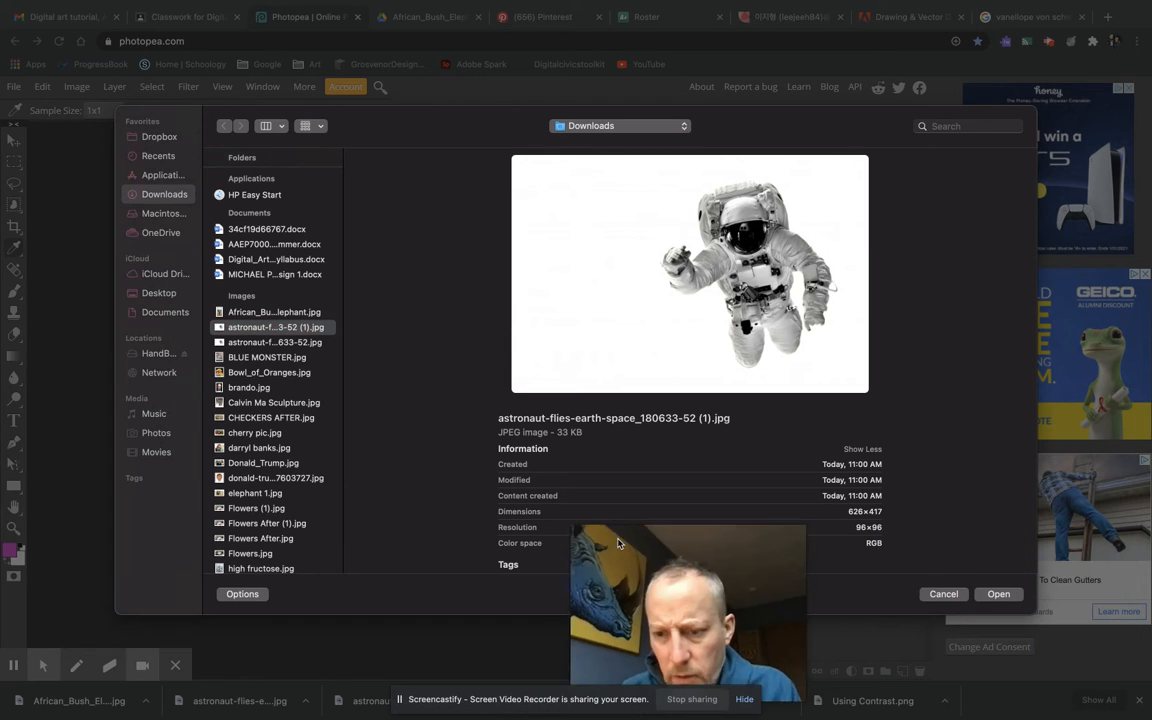
{"action": "left_click", "coordinate": [996, 594]}
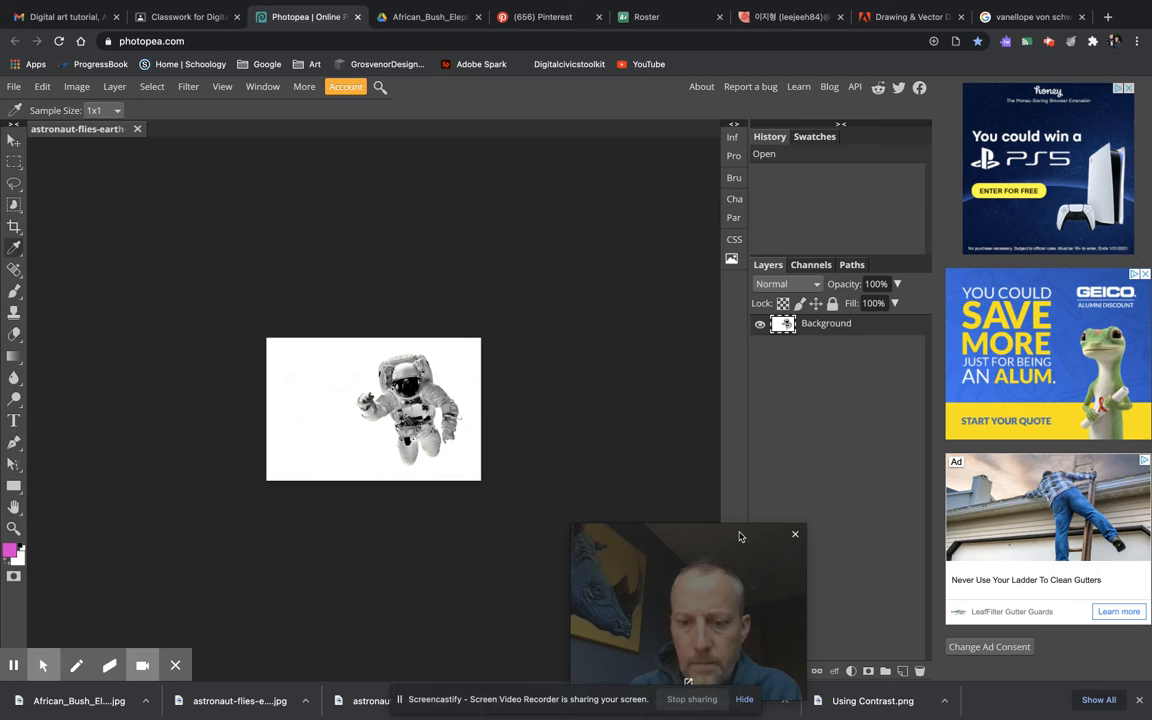
{"action": "left_click_drag", "start_coordinate": [743, 532], "coordinate": [1102, 465]}
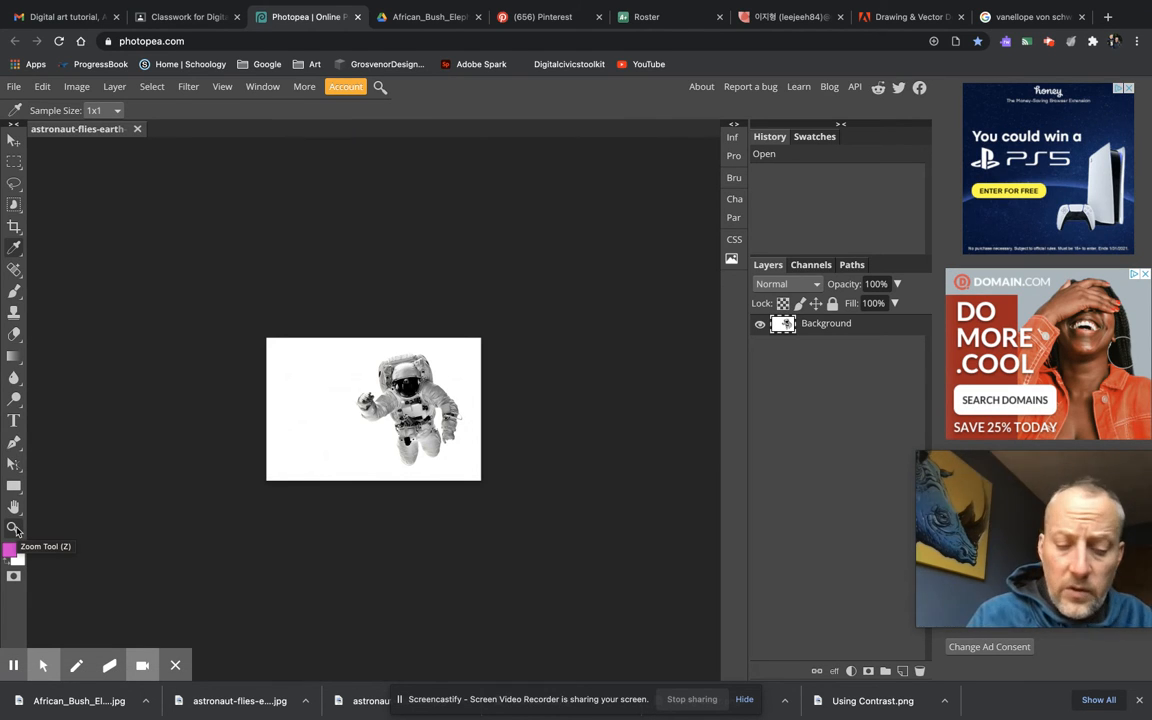
Step: Fit the astronaut image to the work area with the Zoom tool
{"action": "left_click", "coordinate": [14, 529]}
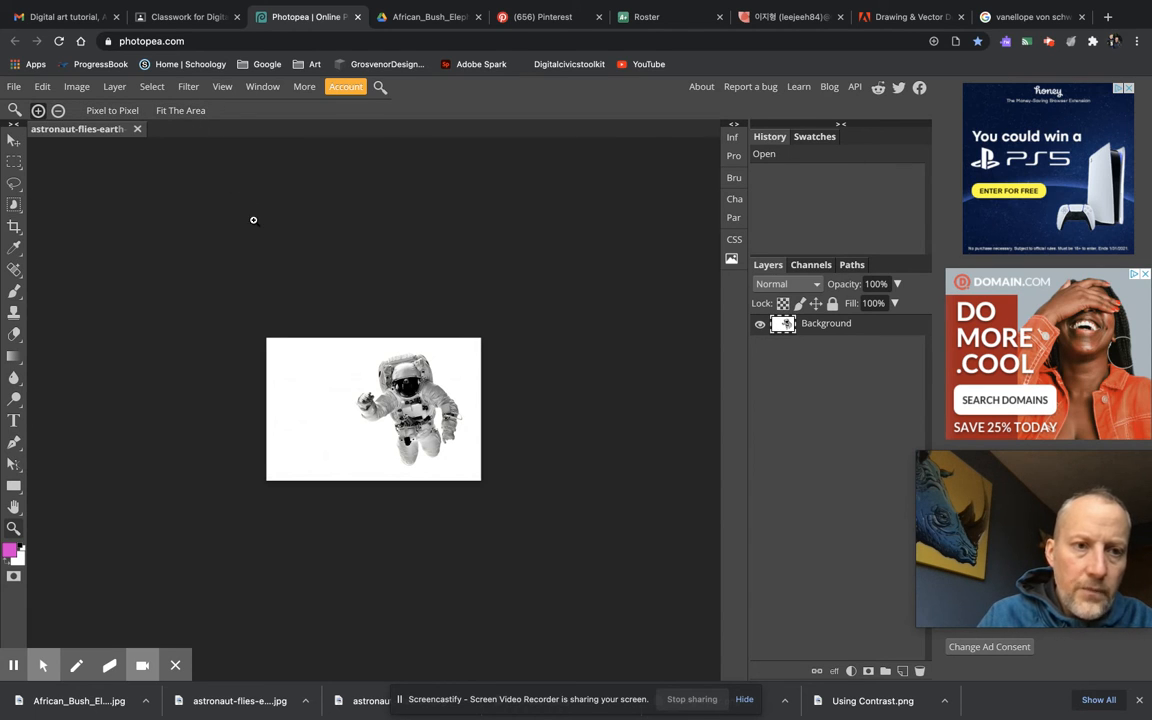
{"action": "left_click", "coordinate": [180, 111]}
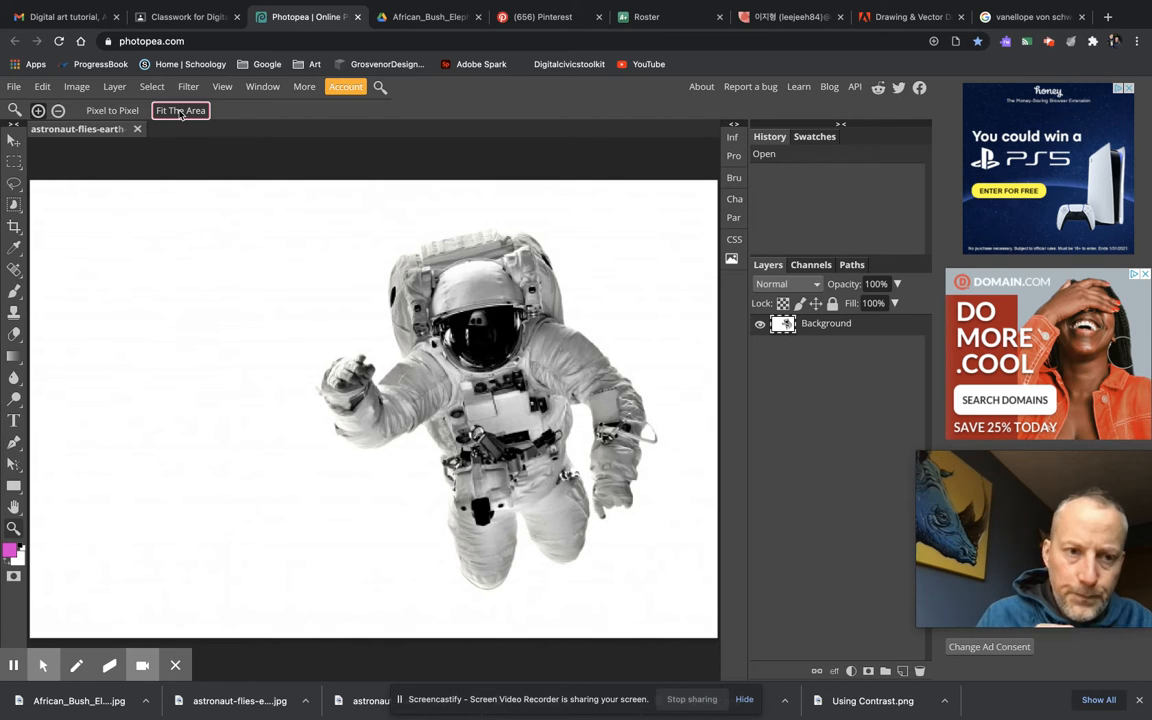
{"action": "scroll", "coordinate": [365, 416], "scroll_direction": "down", "scroll_amount": 10}
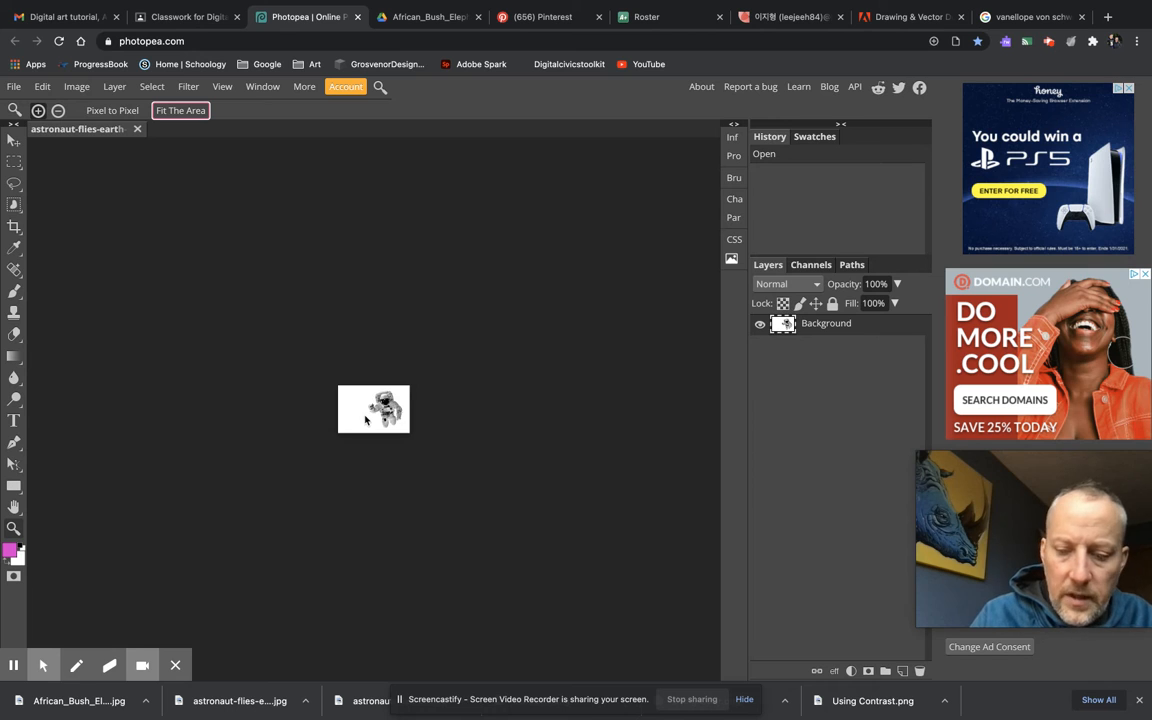
{"action": "scroll", "coordinate": [365, 416], "scroll_direction": "up", "scroll_amount": 10}
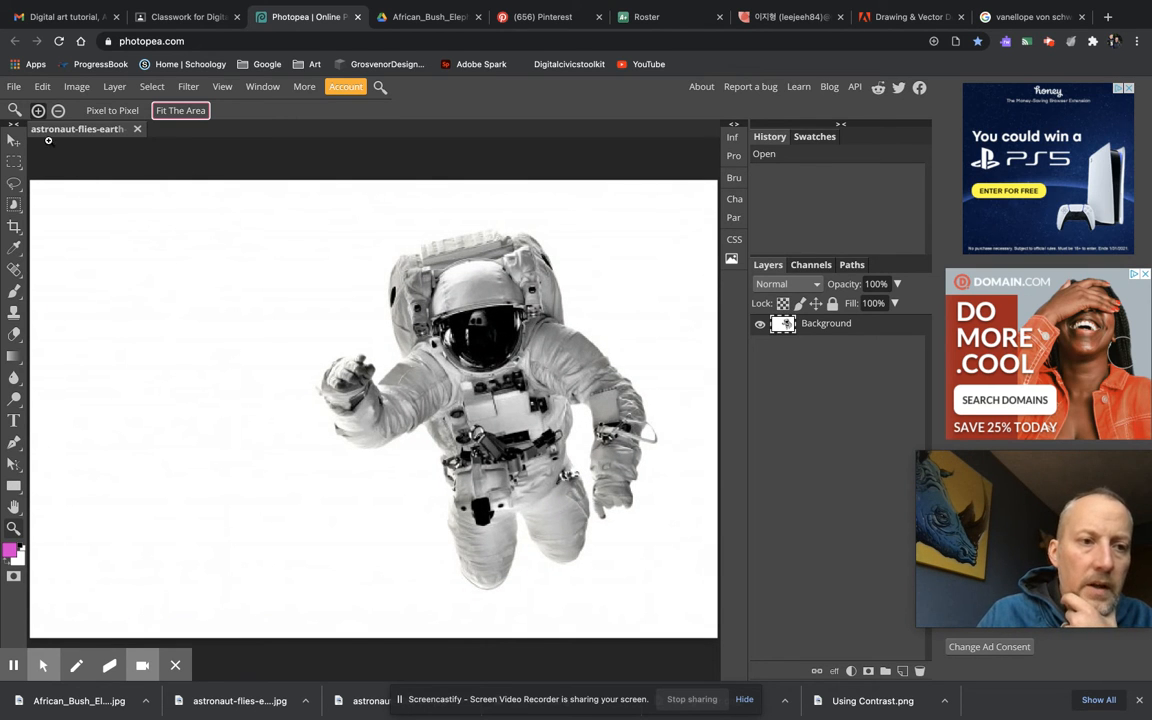
Step: Zoom in on the astronaut's visor until single pixels show, and zoom back out beyond the whole image
{"action": "left_click", "coordinate": [491, 328]}
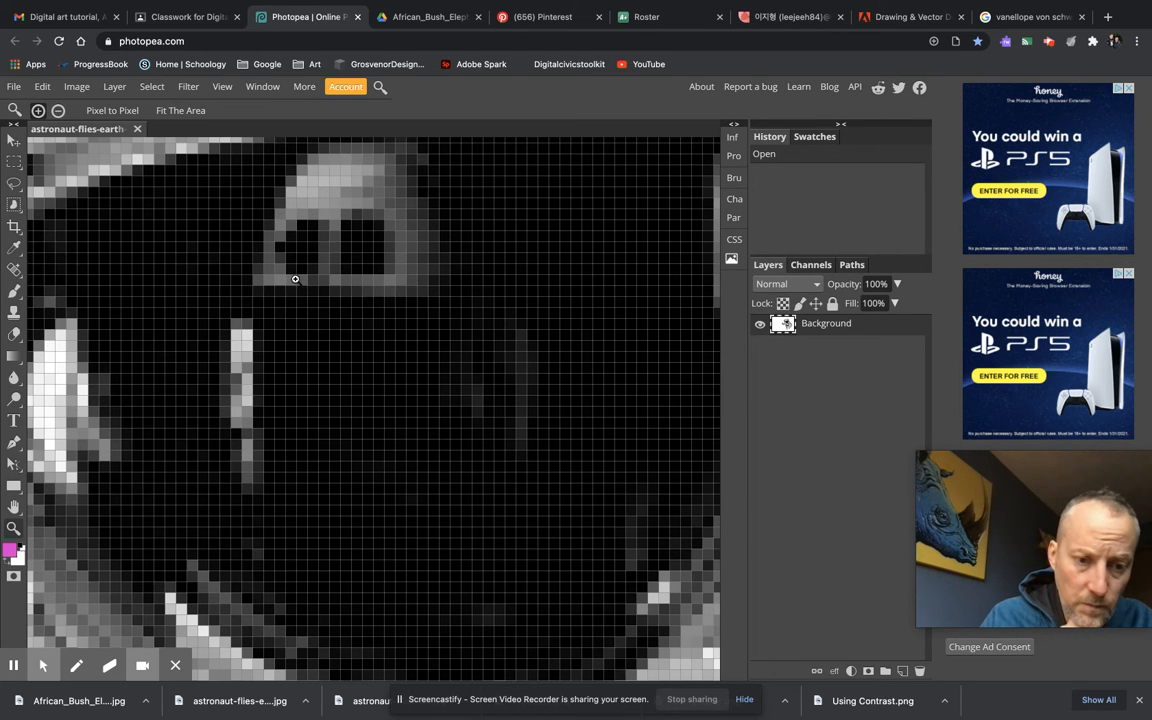
{"action": "scroll", "coordinate": [269, 226], "scroll_direction": "up", "scroll_amount": 2}
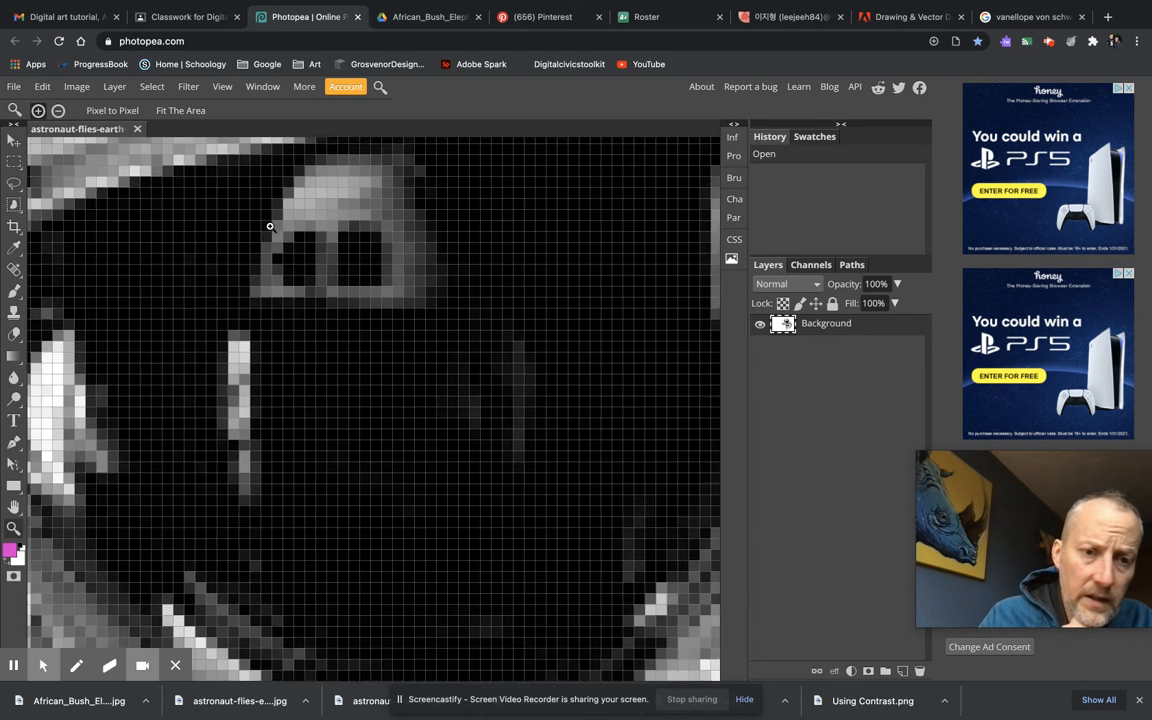
{"action": "scroll", "coordinate": [269, 226], "scroll_direction": "up", "scroll_amount": 2}
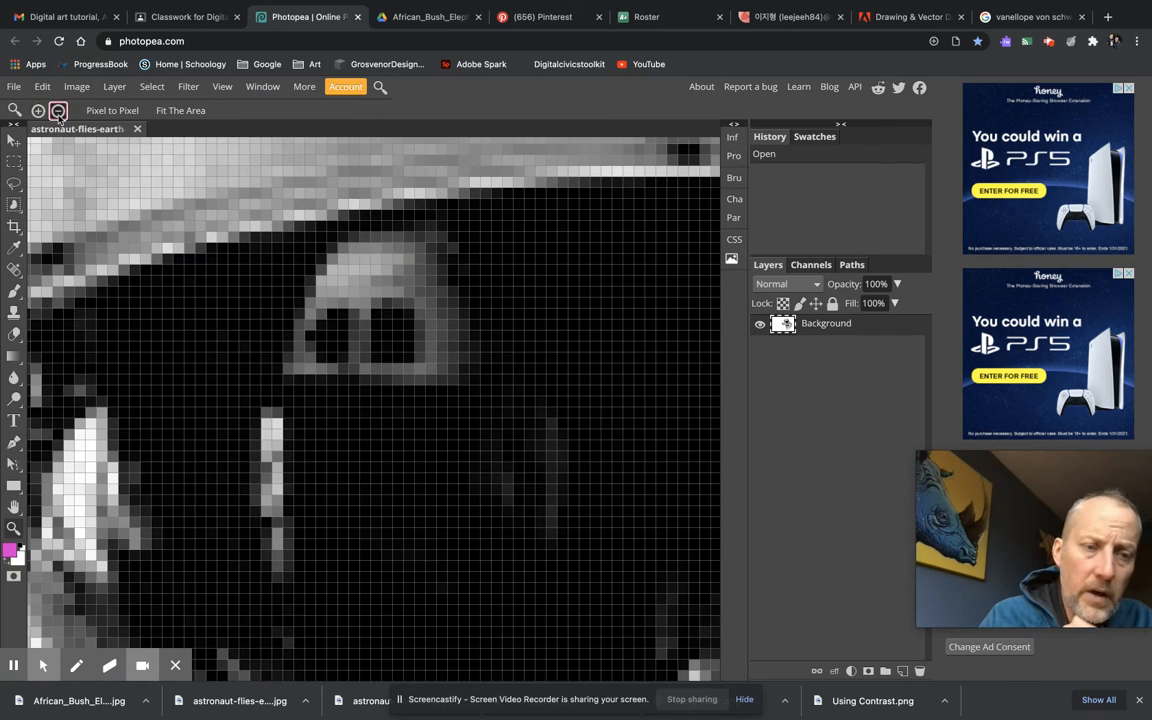
{"action": "left_click", "coordinate": [420, 353]}
{"action": "left_click", "coordinate": [420, 353]}
{"action": "left_click", "coordinate": [420, 353]}
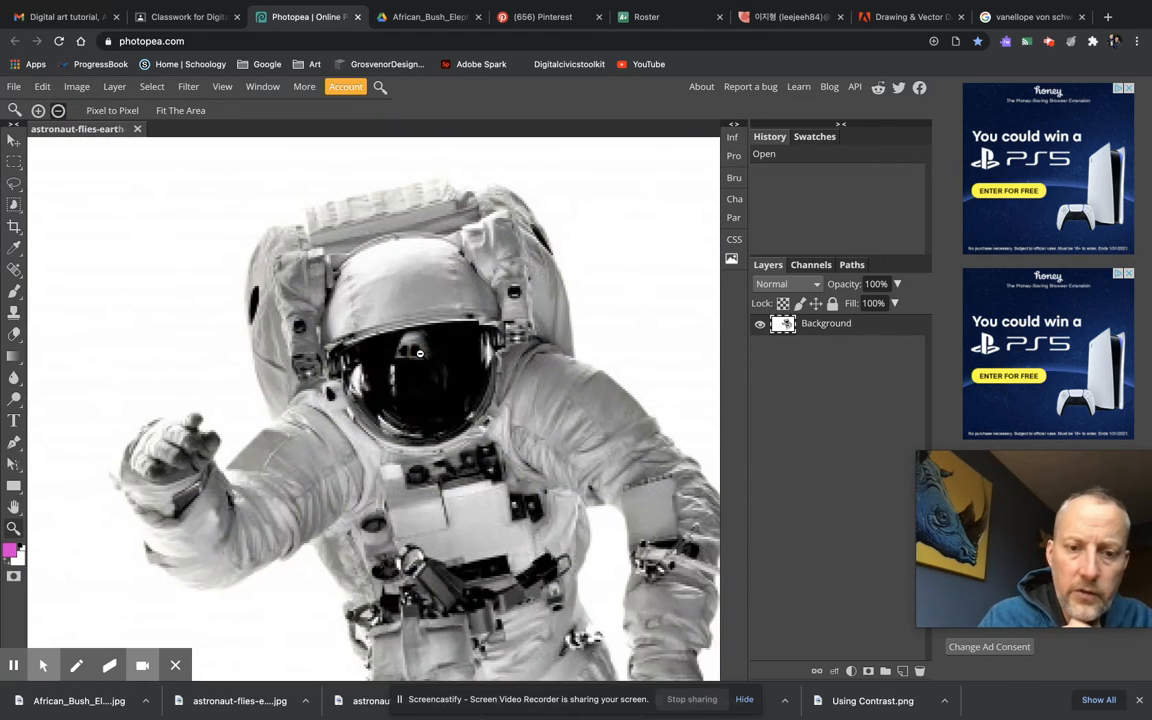
{"action": "left_click", "coordinate": [420, 353]}
{"action": "left_click", "coordinate": [420, 353]}
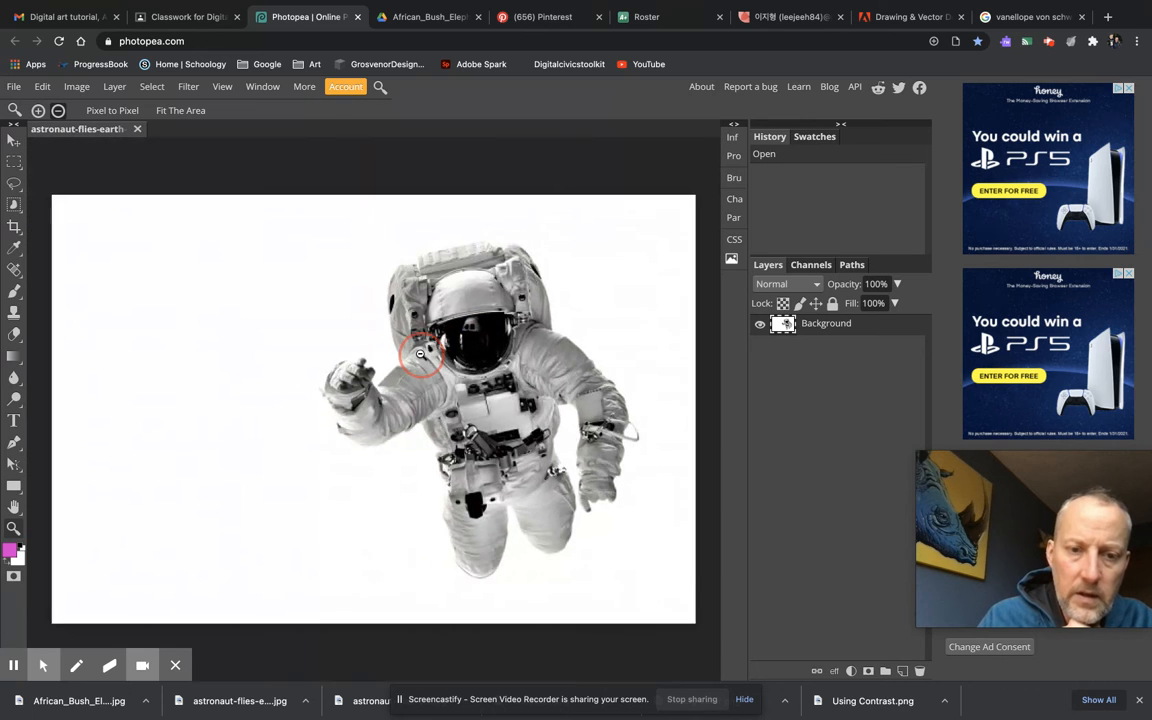
{"action": "left_click", "coordinate": [420, 353]}
{"action": "left_click", "coordinate": [420, 353]}
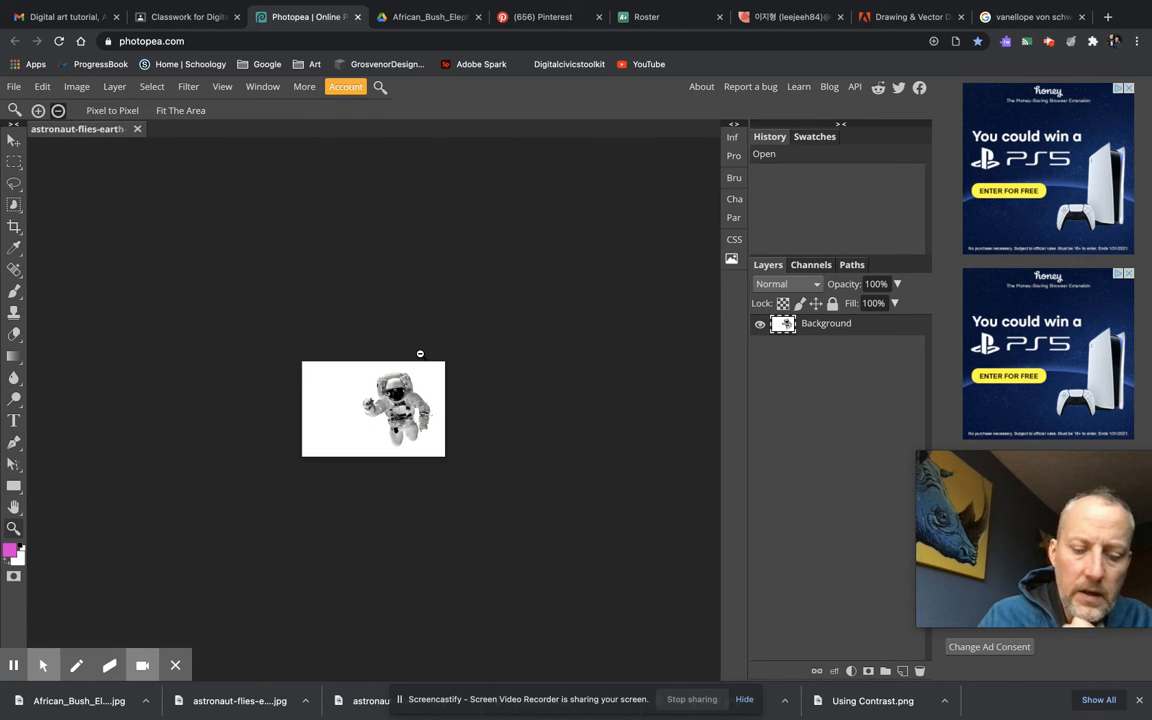
Step: Compare the Fit The Area and Pixel to Pixel views of the astronaut image, ending with Fit The Area
{"action": "left_click", "coordinate": [180, 110]}
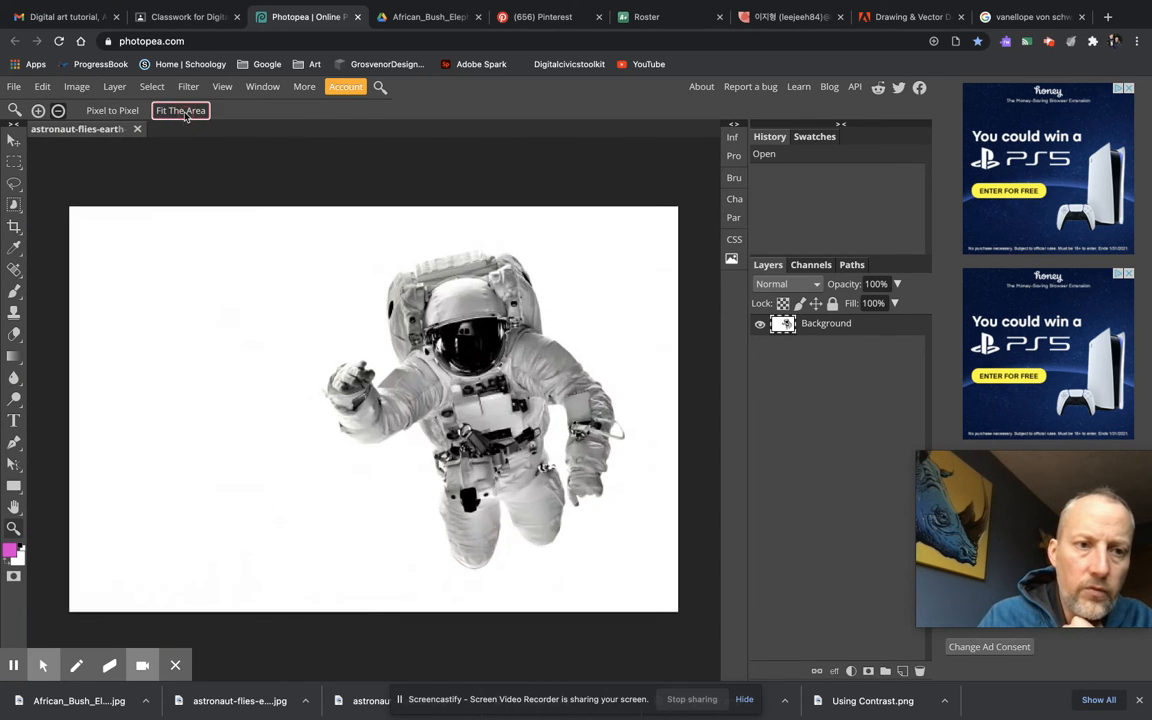
{"action": "left_click", "coordinate": [118, 111]}
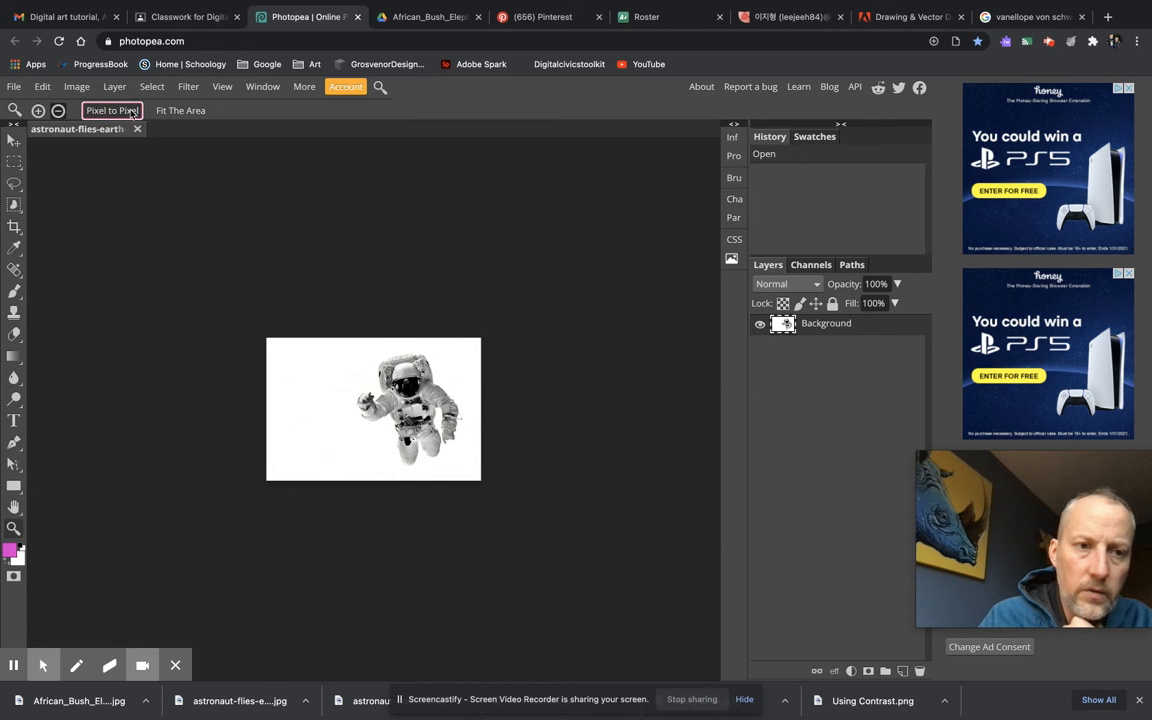
{"action": "left_click", "coordinate": [180, 110]}
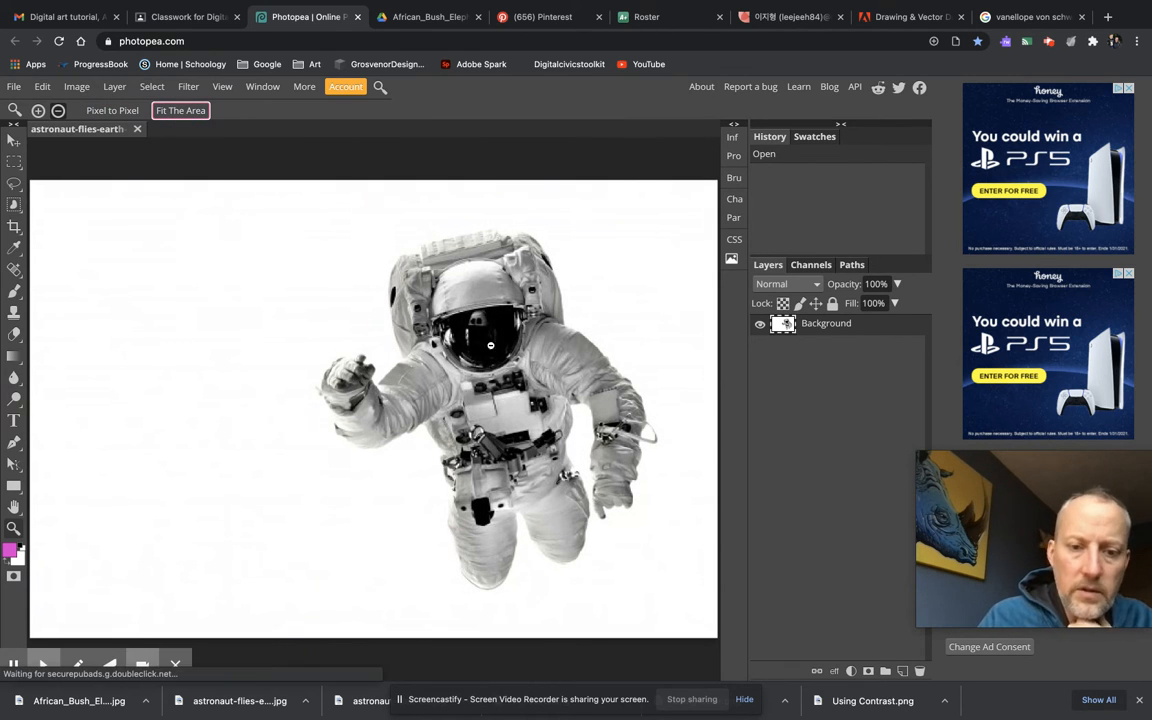
Step: Alternate between zooming out and zooming in around the astronaut's outstretched hand, ending with an enlarged view of the hand and helmet
{"action": "left_click", "coordinate": [490, 345]}
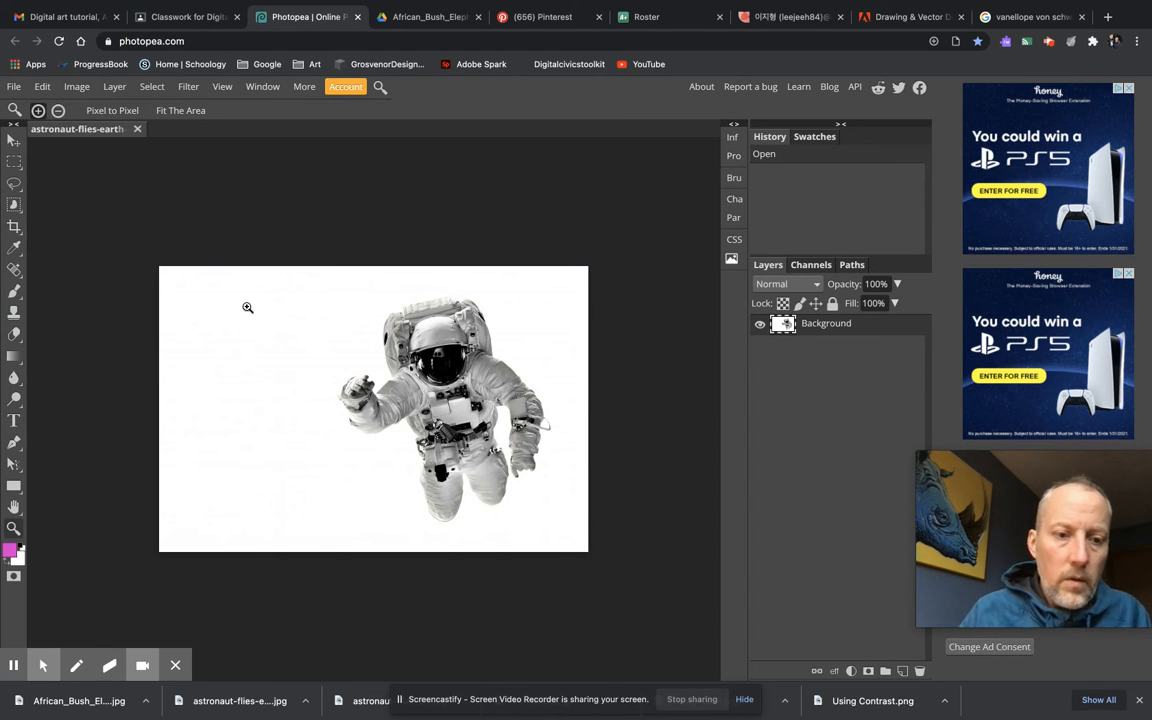
{"action": "left_click", "coordinate": [336, 346]}
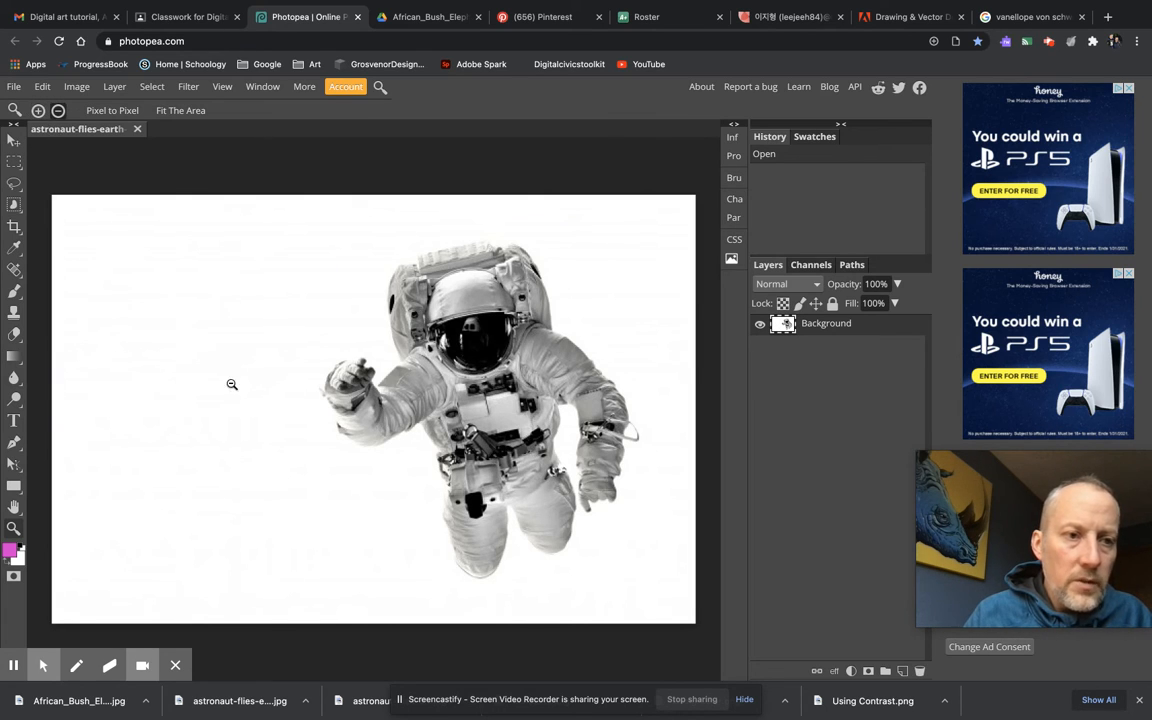
{"action": "left_click", "coordinate": [382, 371]}
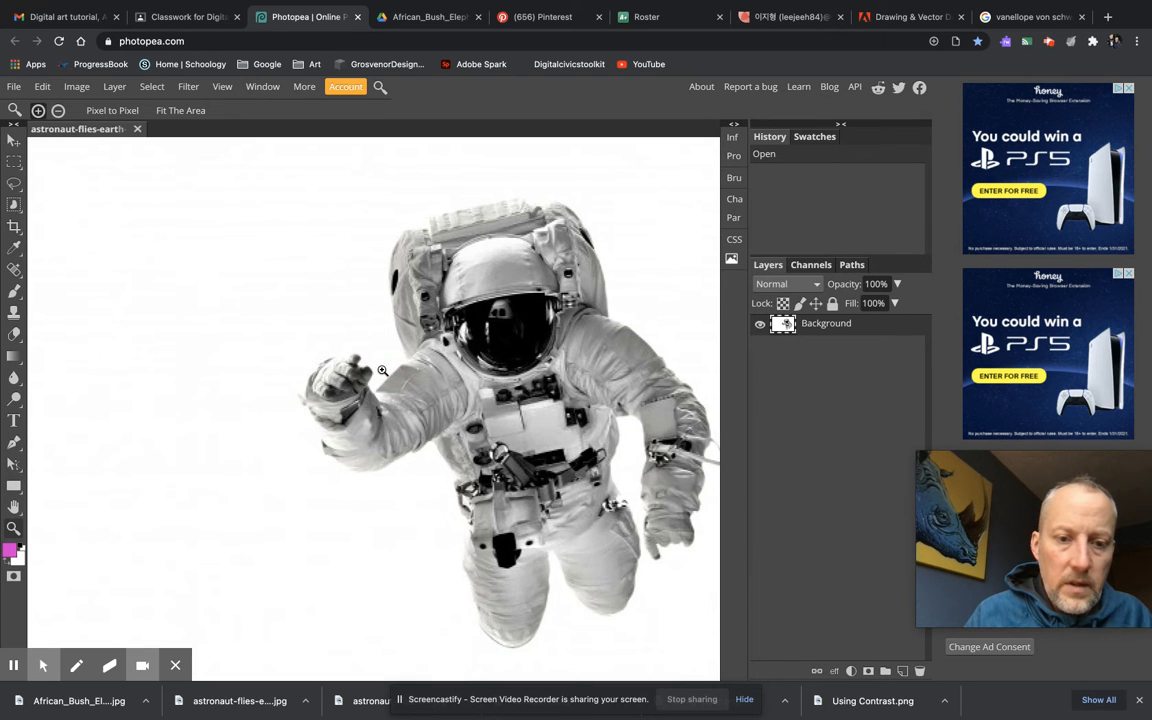
{"action": "left_click", "coordinate": [382, 371], "text": "alt"}
{"action": "left_click", "coordinate": [382, 371], "text": "alt"}
{"action": "left_click", "coordinate": [365, 358]}
{"action": "left_click", "coordinate": [340, 335]}
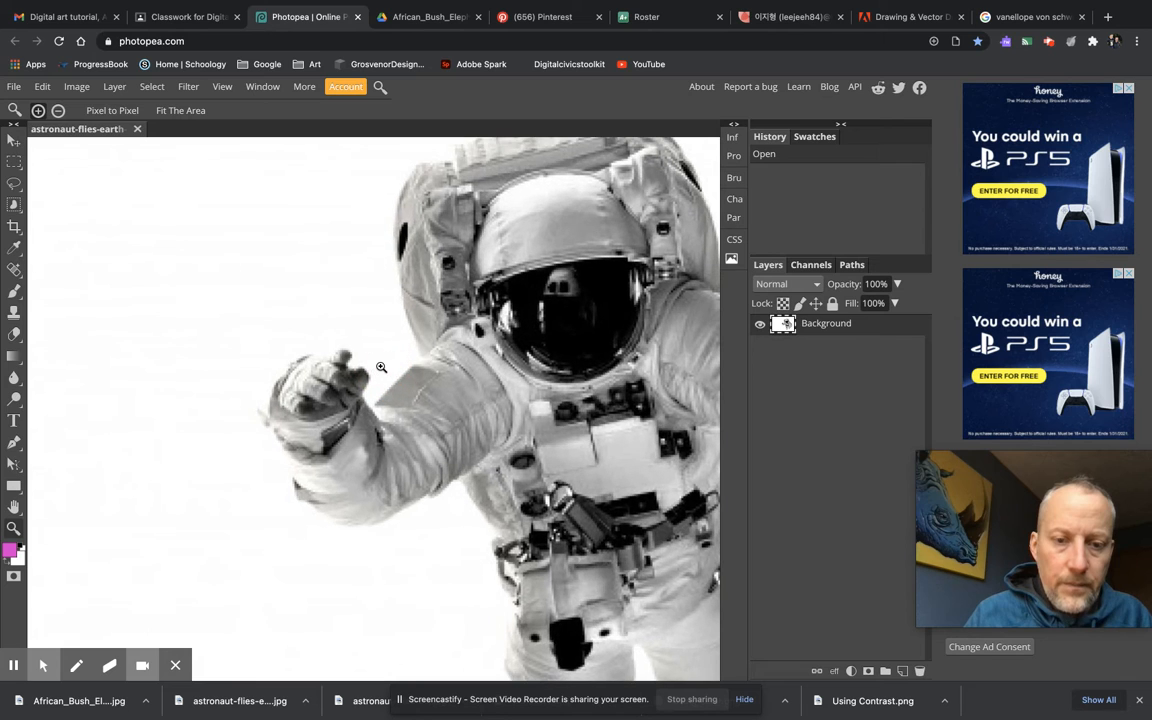
{"action": "left_click", "coordinate": [435, 232], "text": "alt"}
{"action": "left_click", "coordinate": [435, 232]}
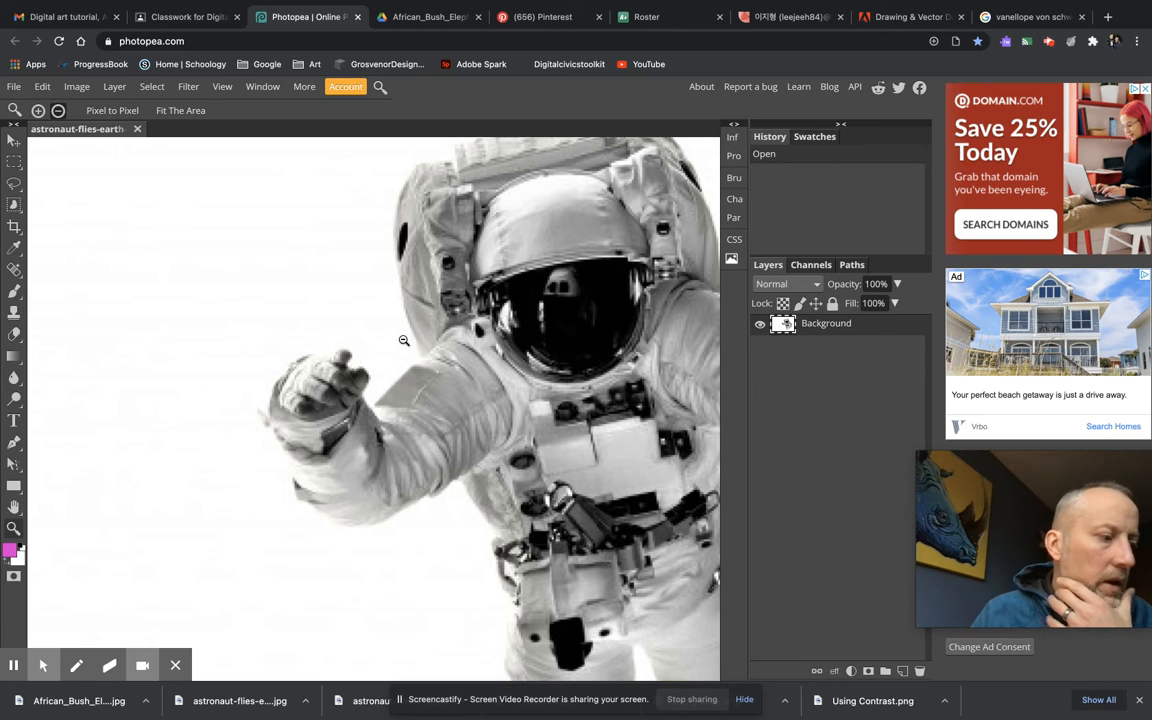
Step: Pan around the enlarged astronaut with the Hand tool, pan again while the Move tool is active, and fit the whole image in view
{"action": "left_click", "coordinate": [15, 508]}
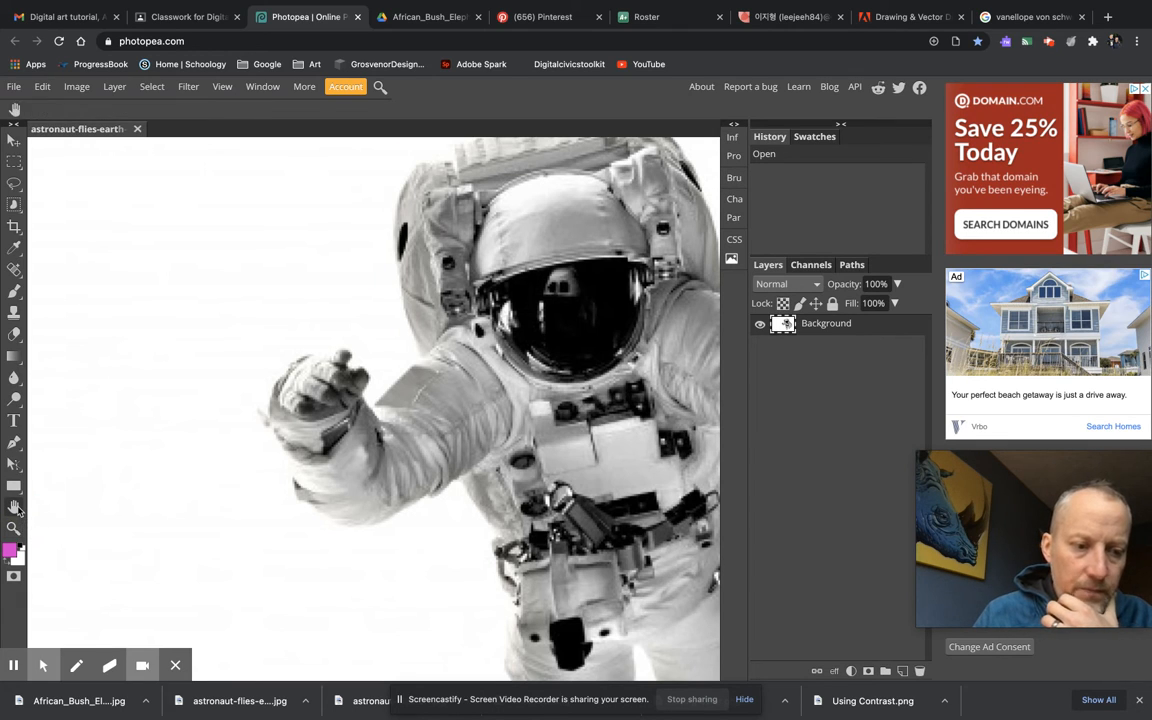
{"action": "left_click_drag", "start_coordinate": [547, 396], "coordinate": [460, 365]}
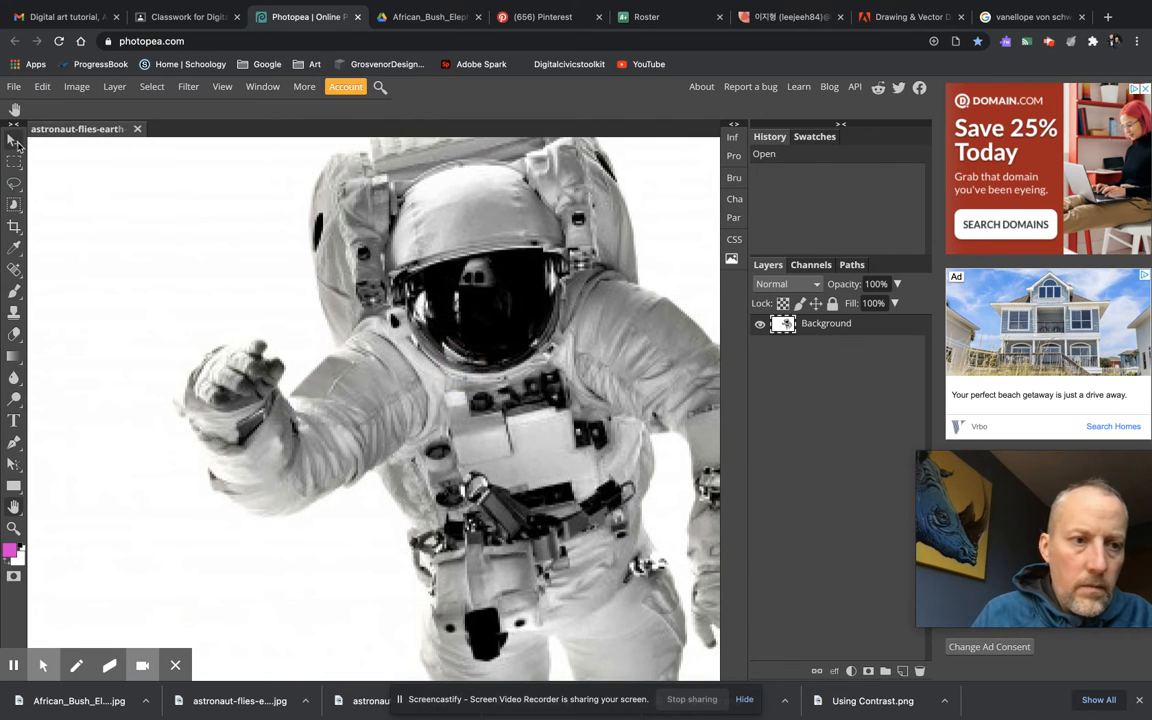
{"action": "left_click", "coordinate": [15, 142]}
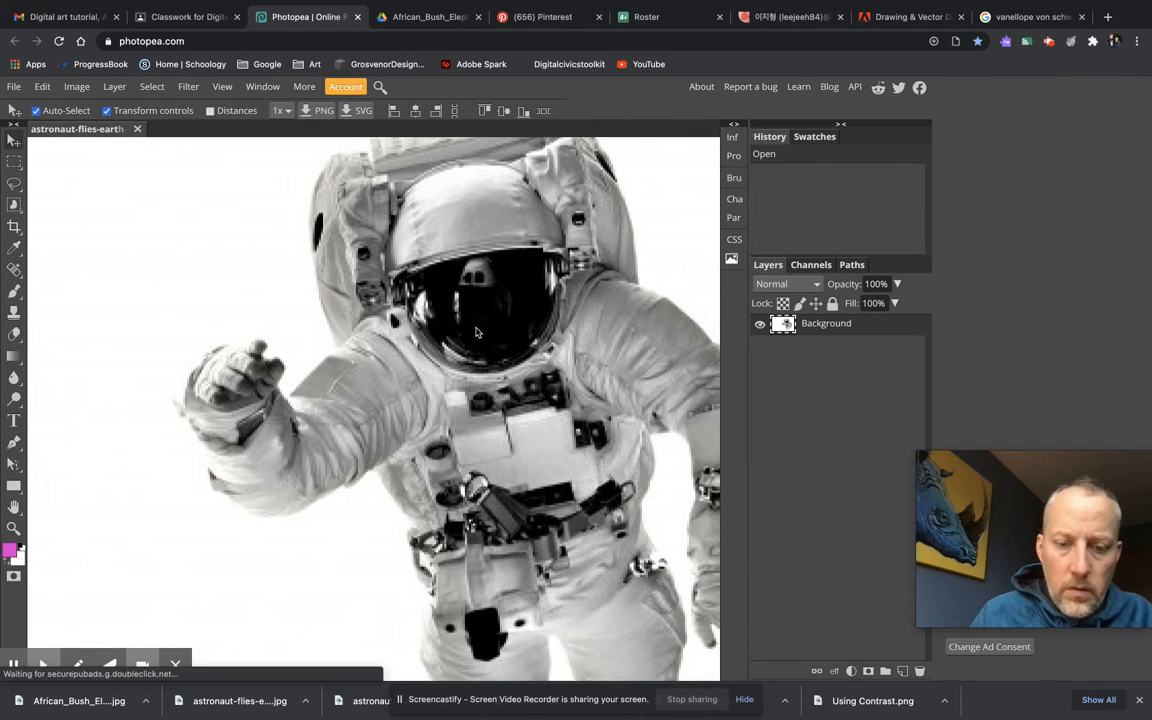
{"action": "left_click_drag", "start_coordinate": [476, 327], "coordinate": [454, 381]}
{"action": "left_click_drag", "start_coordinate": [382, 397], "coordinate": [403, 372]}
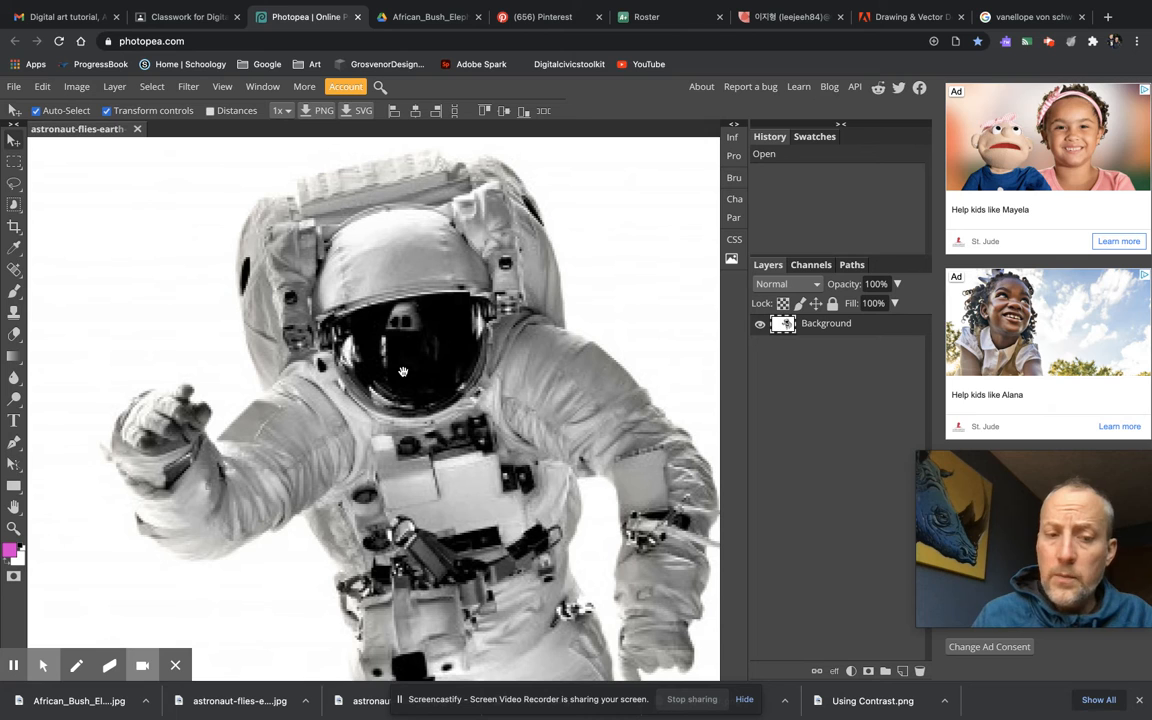
{"action": "left_click_drag", "start_coordinate": [403, 372], "coordinate": [500, 372]}
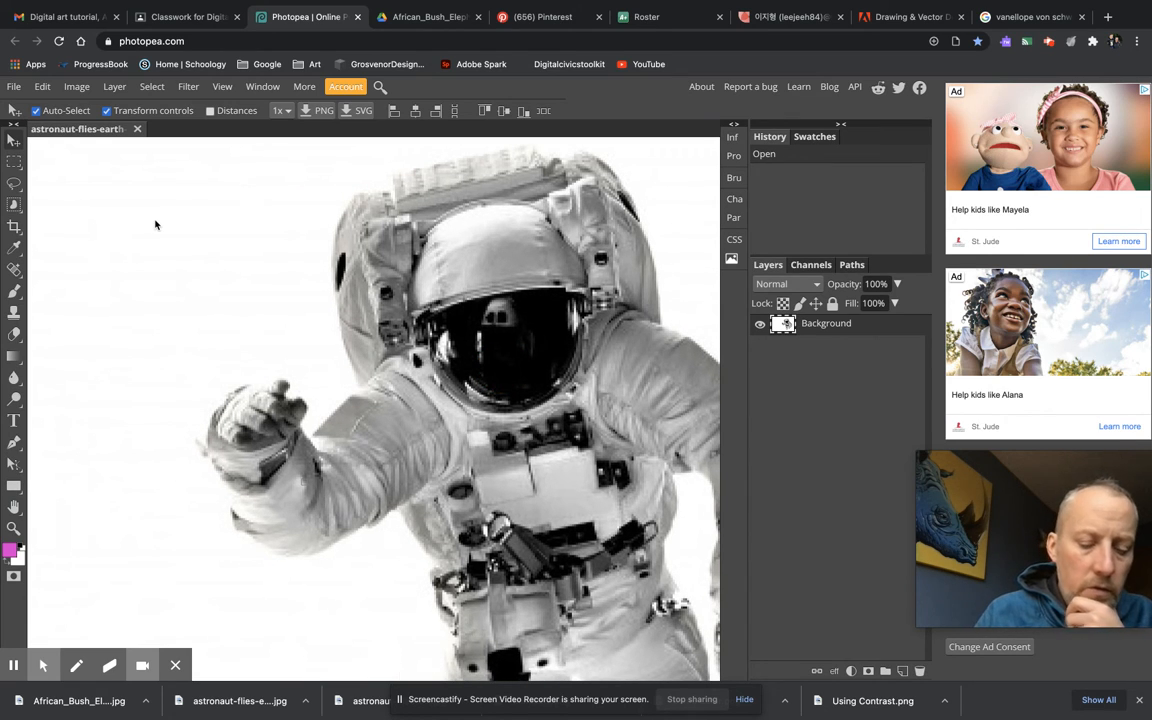
{"action": "key", "text": "ctrl+0"}
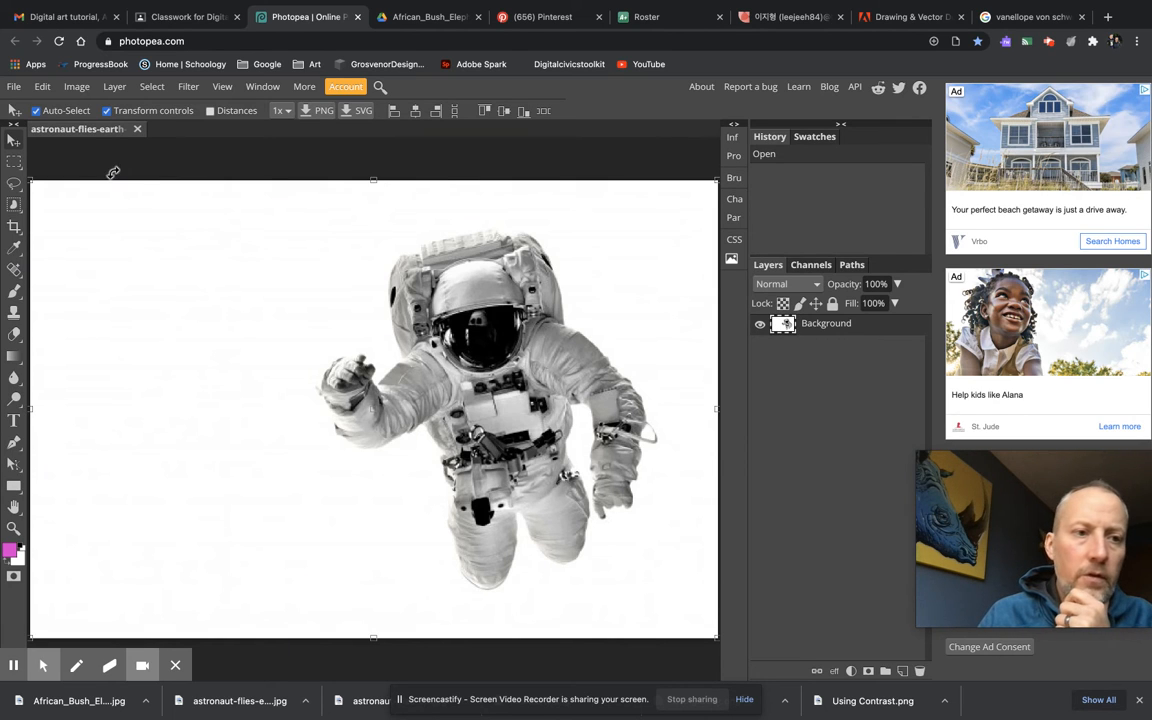
Step: Place African_Bush_Elephant.jpg from the Downloads folder into the astronaut document as a new layer and accept its placement at 100% size
{"action": "left_click", "coordinate": [14, 87]}
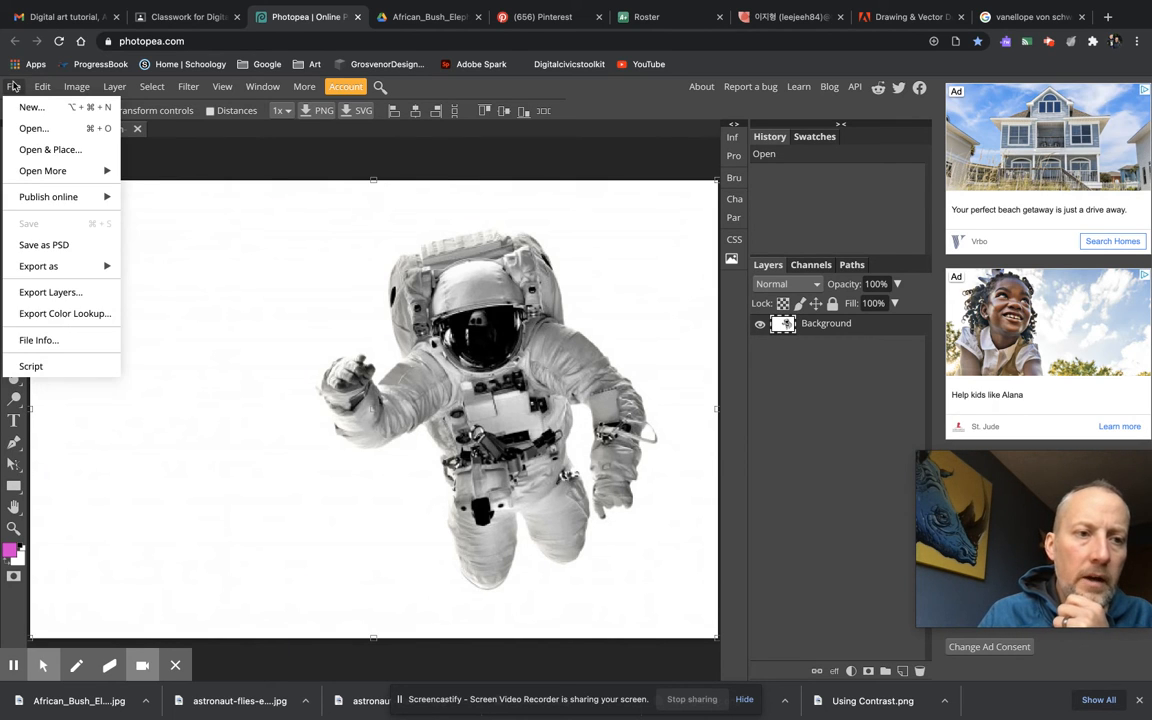
{"action": "left_click", "coordinate": [46, 151]}
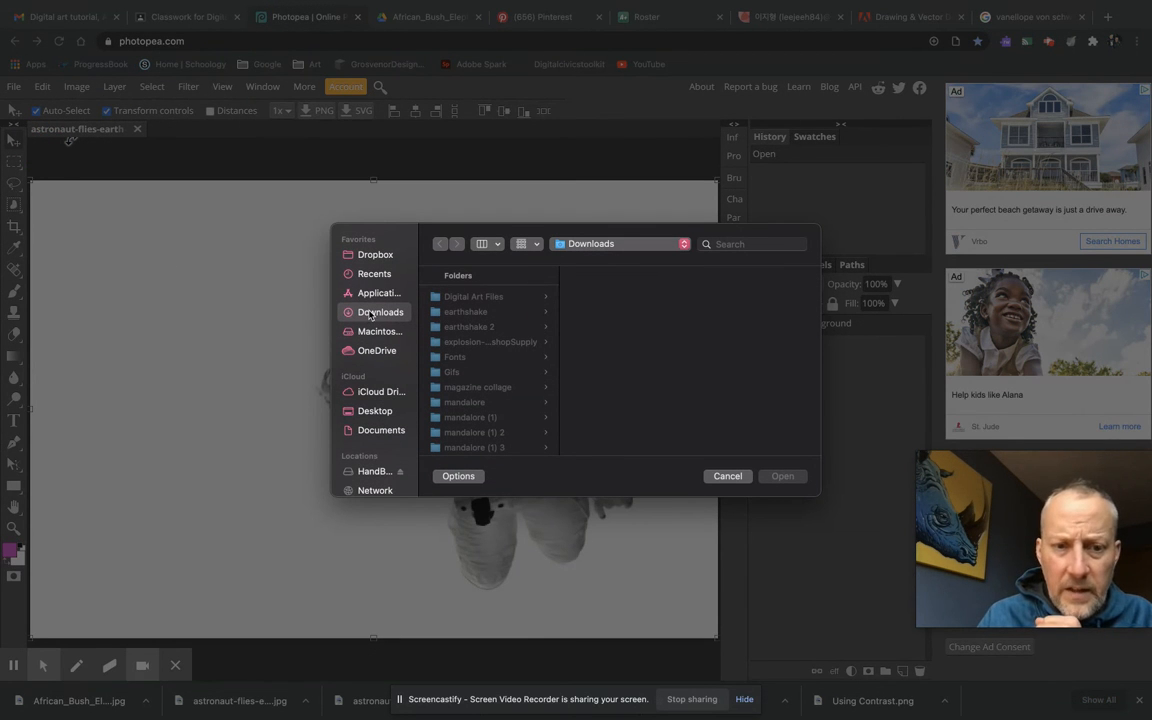
{"action": "scroll", "coordinate": [490, 355], "scroll_direction": "down", "scroll_amount": 3}
{"action": "scroll", "coordinate": [490, 353], "scroll_direction": "down", "scroll_amount": 10}
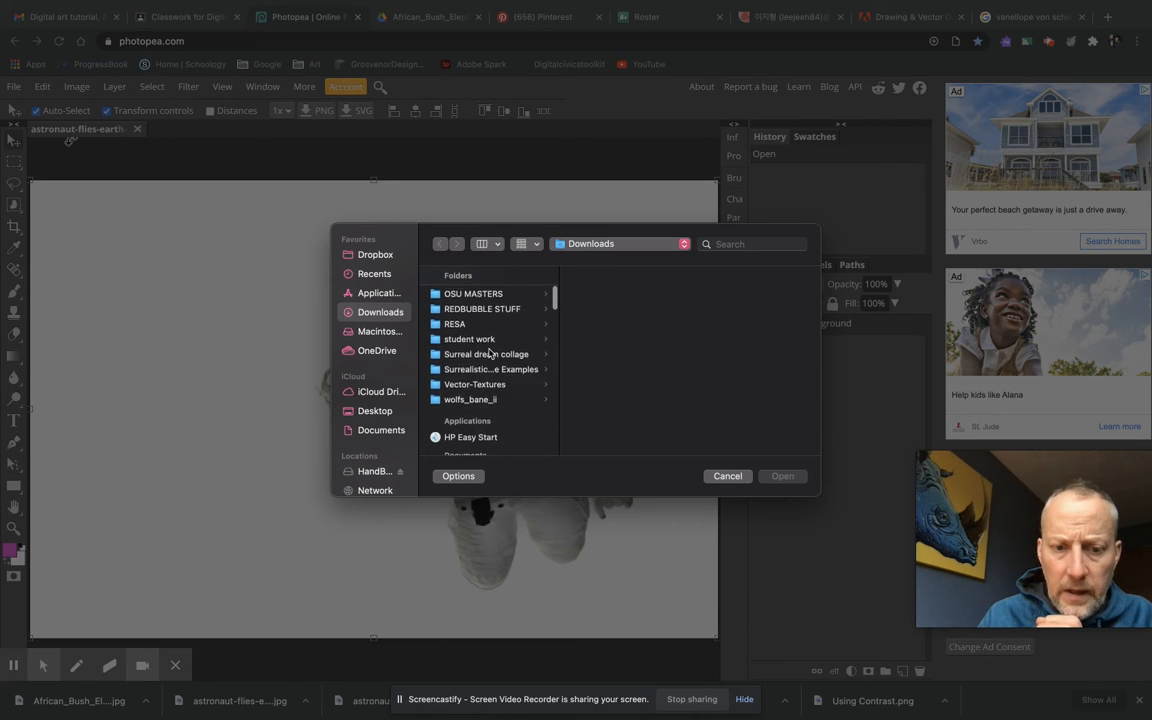
{"action": "scroll", "coordinate": [490, 353], "scroll_direction": "down", "scroll_amount": 1}
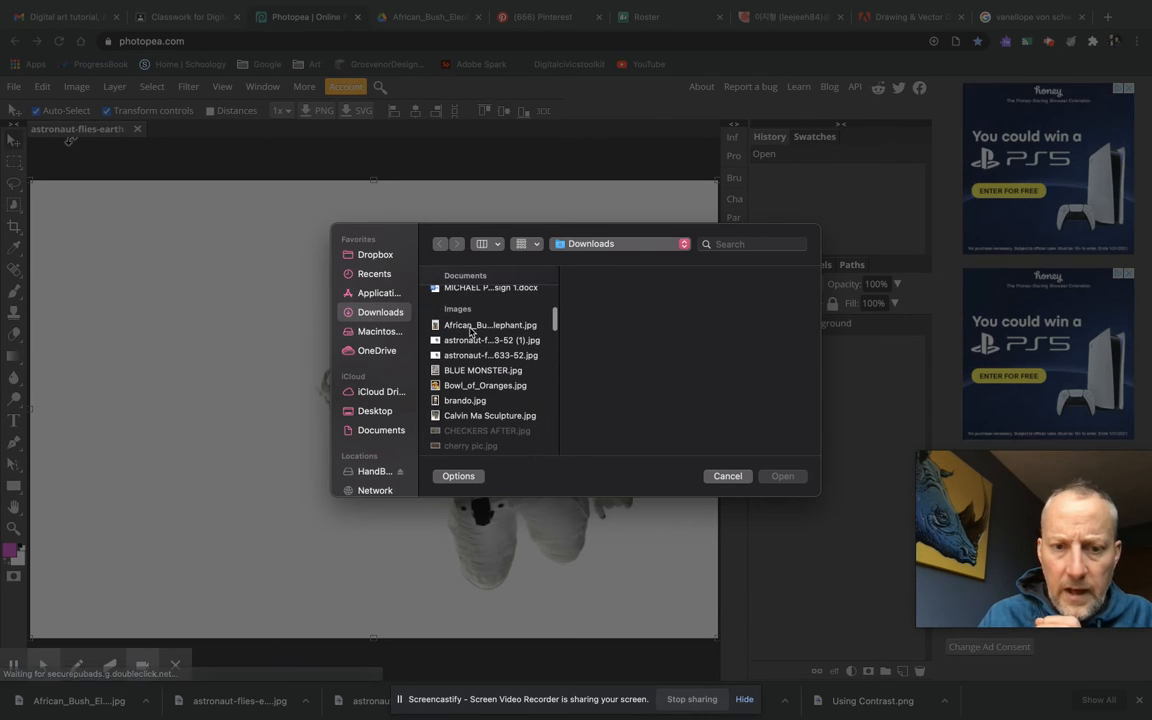
{"action": "left_click", "coordinate": [490, 325]}
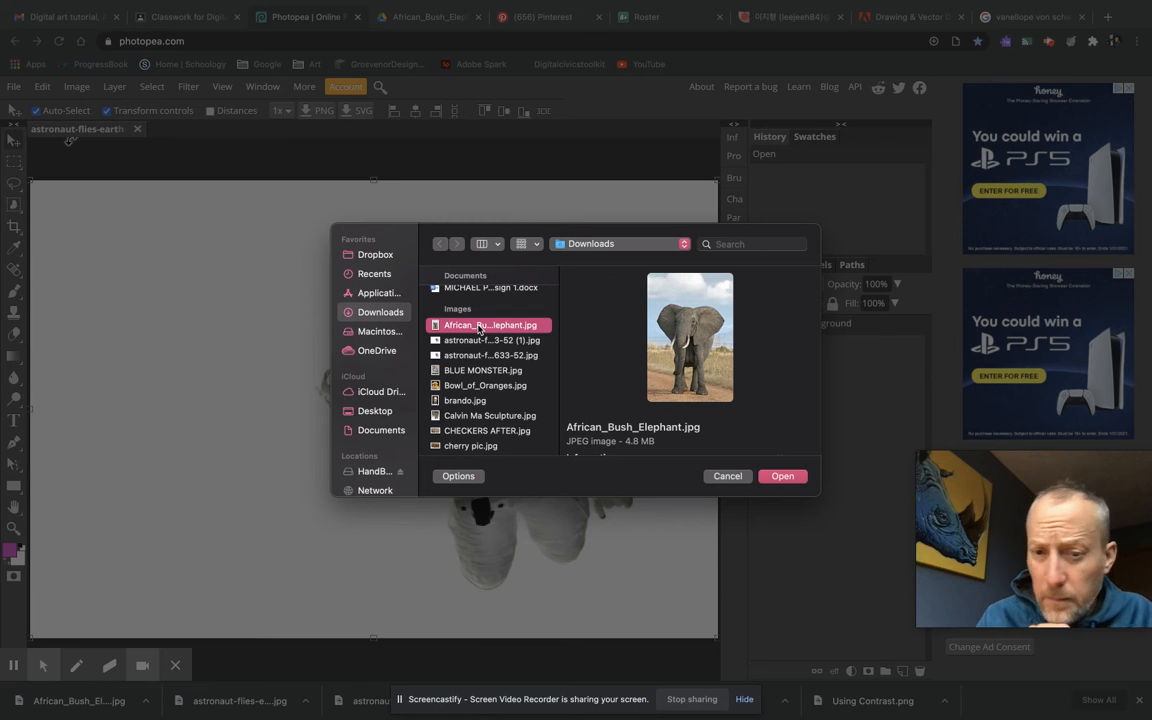
{"action": "left_click", "coordinate": [783, 477]}
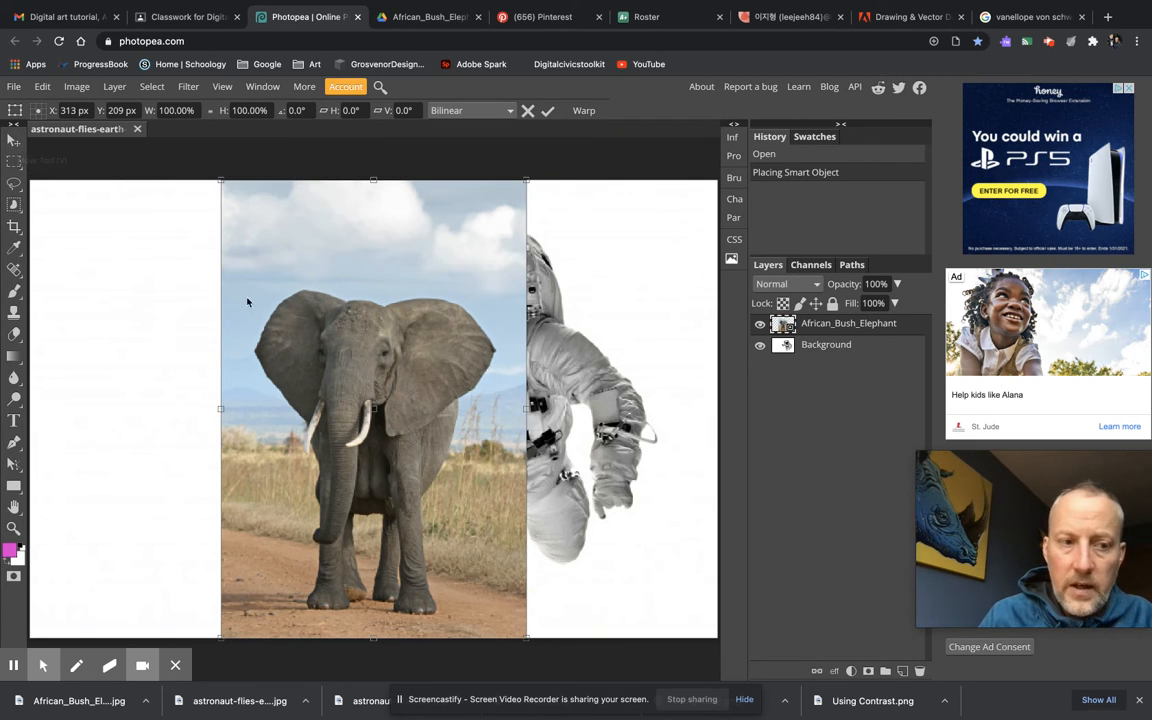
{"action": "key", "text": "Return"}
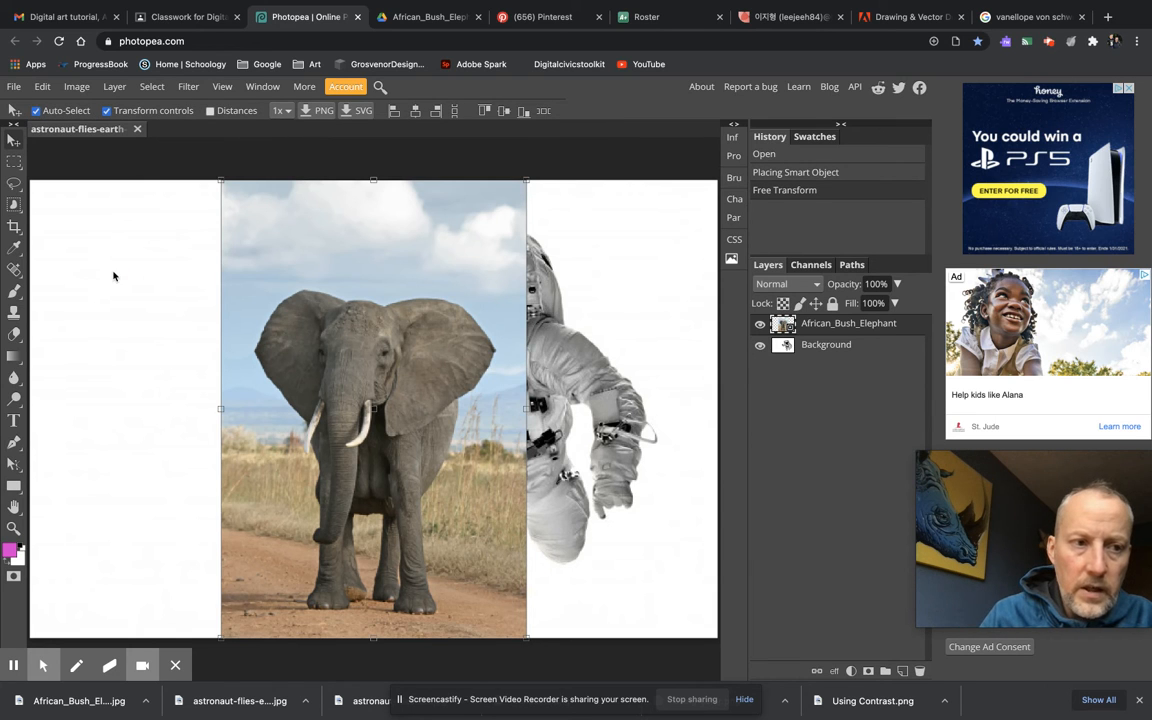
Step: Move the African_Bush_Elephant layer left in stages with the Move tool to uncover the astronaut's helmet and backpack
{"action": "left_click_drag", "start_coordinate": [327, 341], "coordinate": [229, 335]}
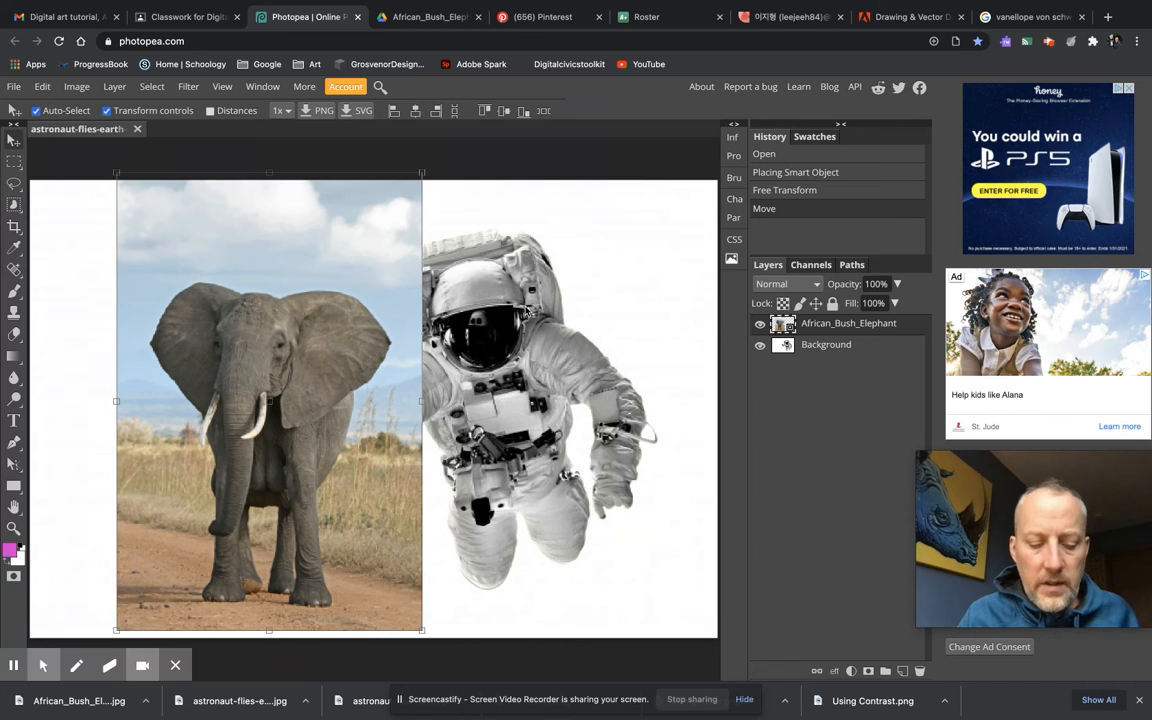
{"action": "mouse_move", "coordinate": [530, 308]}
{"action": "left_mouse_down"}
{"action": "mouse_move", "coordinate": [367, 273]}
{"action": "mouse_move", "coordinate": [379, 278]}
{"action": "left_mouse_up"}
{"action": "scroll", "coordinate": [378, 273], "scroll_direction": "up", "scroll_amount": 3}
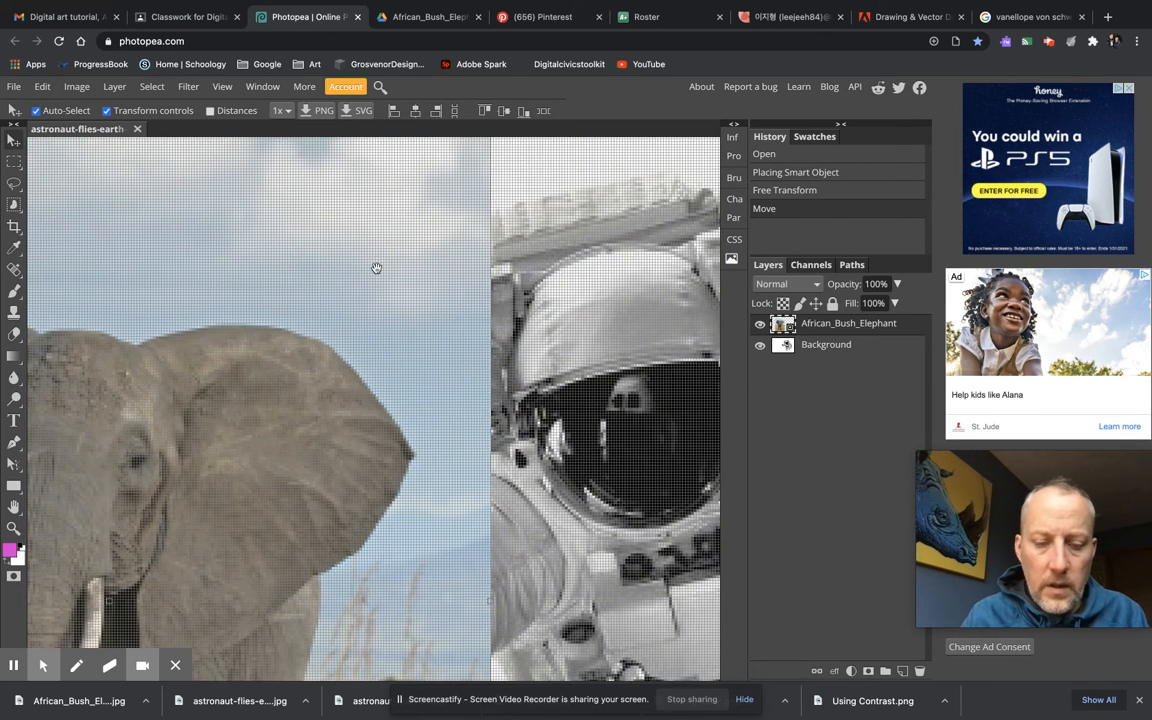
{"action": "left_click_drag", "start_coordinate": [376, 268], "coordinate": [275, 310]}
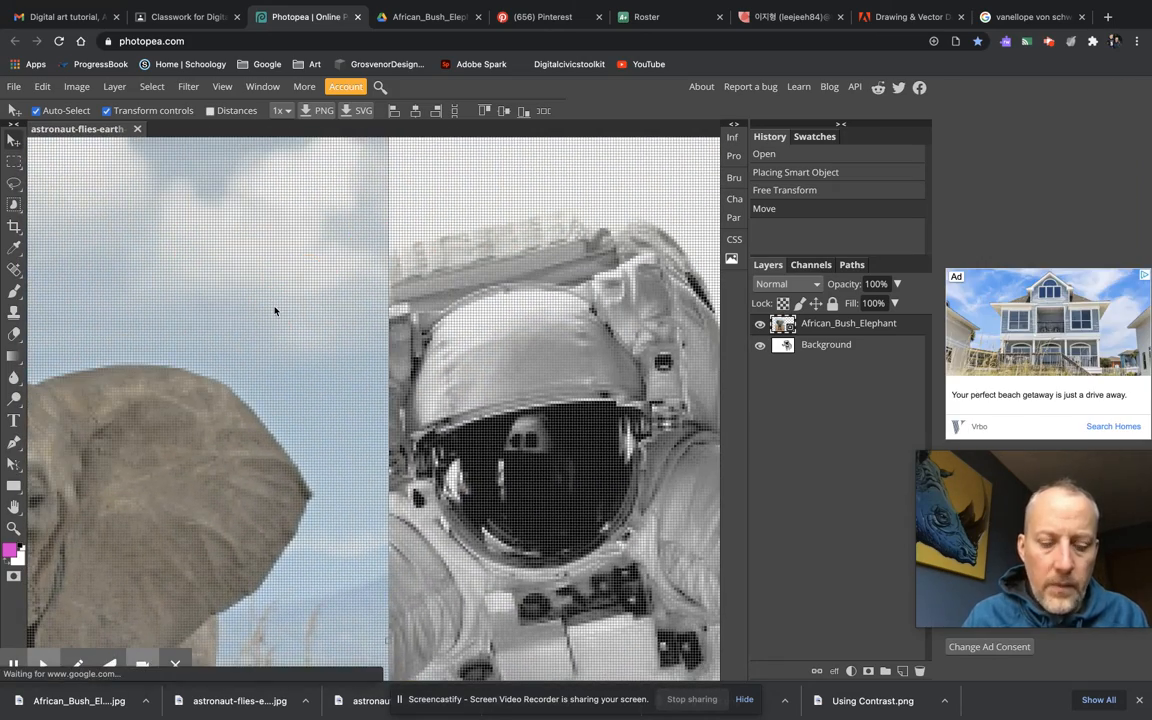
{"action": "left_click", "coordinate": [320, 338]}
{"action": "left_click_drag", "start_coordinate": [319, 337], "coordinate": [252, 337]}
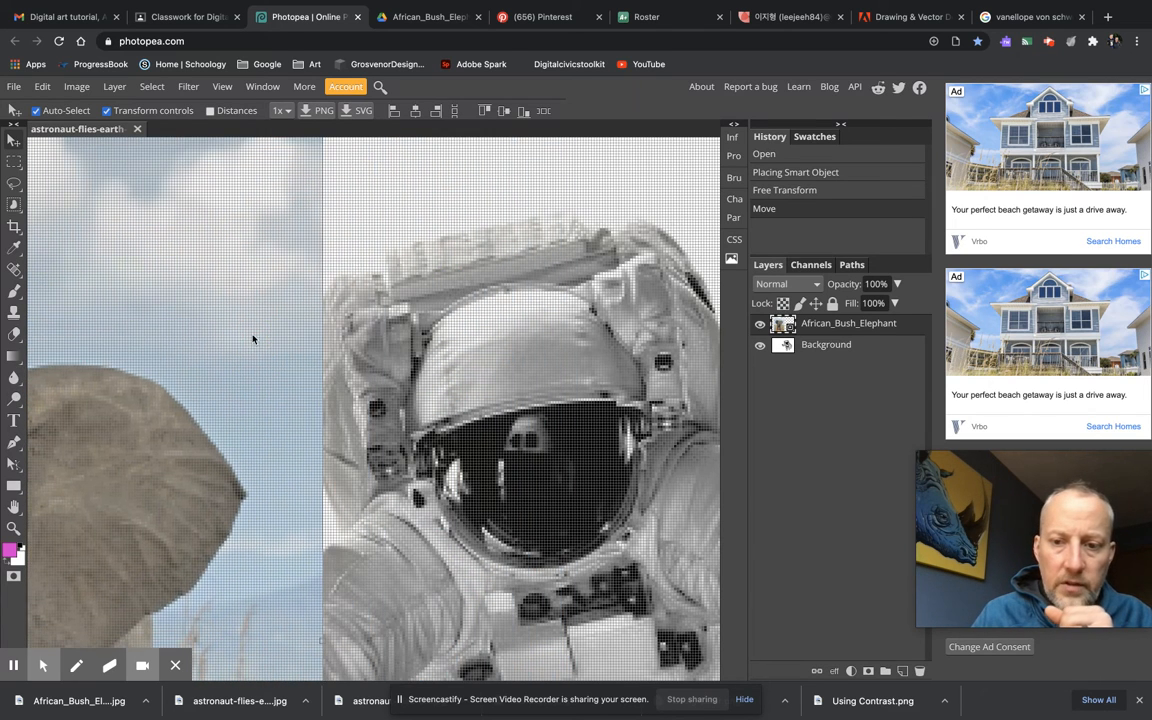
Step: Shift the astronaut on the Background layer slightly up and to the right with the Move tool
{"action": "left_click", "coordinate": [826, 344]}
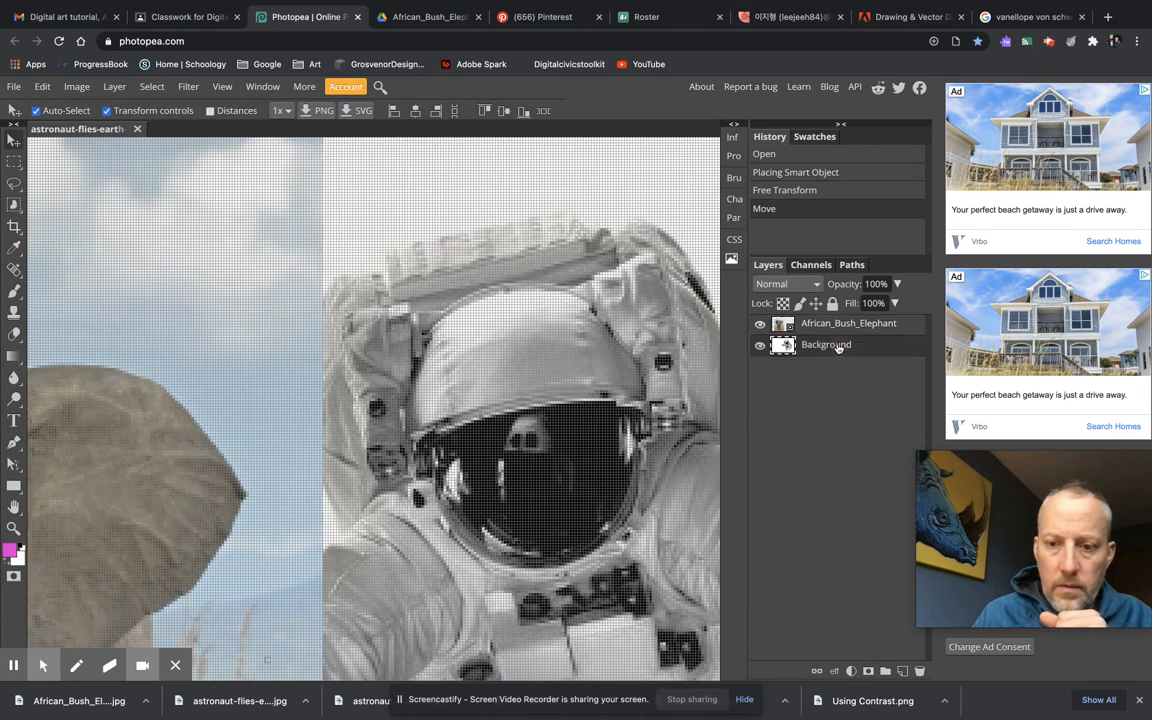
{"action": "mouse_move", "coordinate": [472, 416]}
{"action": "left_mouse_down"}
{"action": "mouse_move", "coordinate": [414, 462]}
{"action": "mouse_move", "coordinate": [450, 386]}
{"action": "mouse_move", "coordinate": [546, 324]}
{"action": "mouse_move", "coordinate": [391, 355]}
{"action": "mouse_move", "coordinate": [551, 359]}
{"action": "mouse_move", "coordinate": [485, 395]}
{"action": "left_mouse_up"}
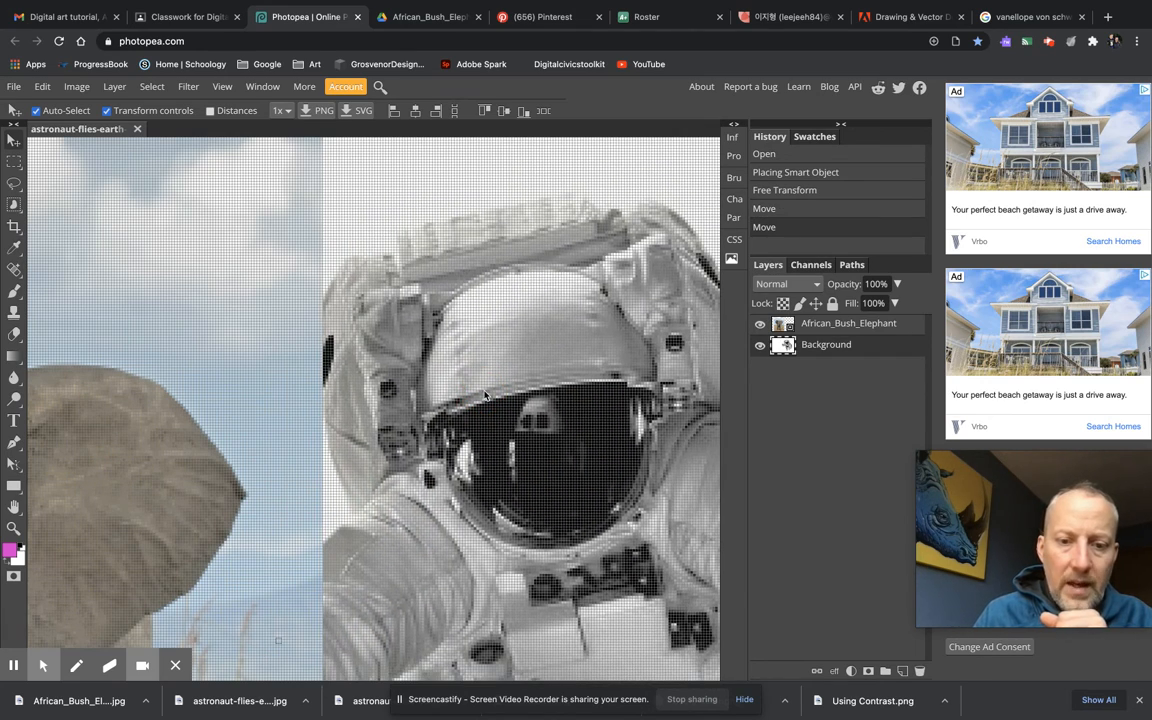
{"action": "scroll", "coordinate": [488, 396], "scroll_direction": "down", "scroll_amount": 3}
{"action": "left_click", "coordinate": [514, 397]}
{"action": "left_click_drag", "start_coordinate": [514, 397], "coordinate": [535, 410]}
Step: Move the African_Bush_Elephant layer to the canvas's left edge and nudge the Background layer right so both figures stand side by side
{"action": "left_click", "coordinate": [823, 325]}
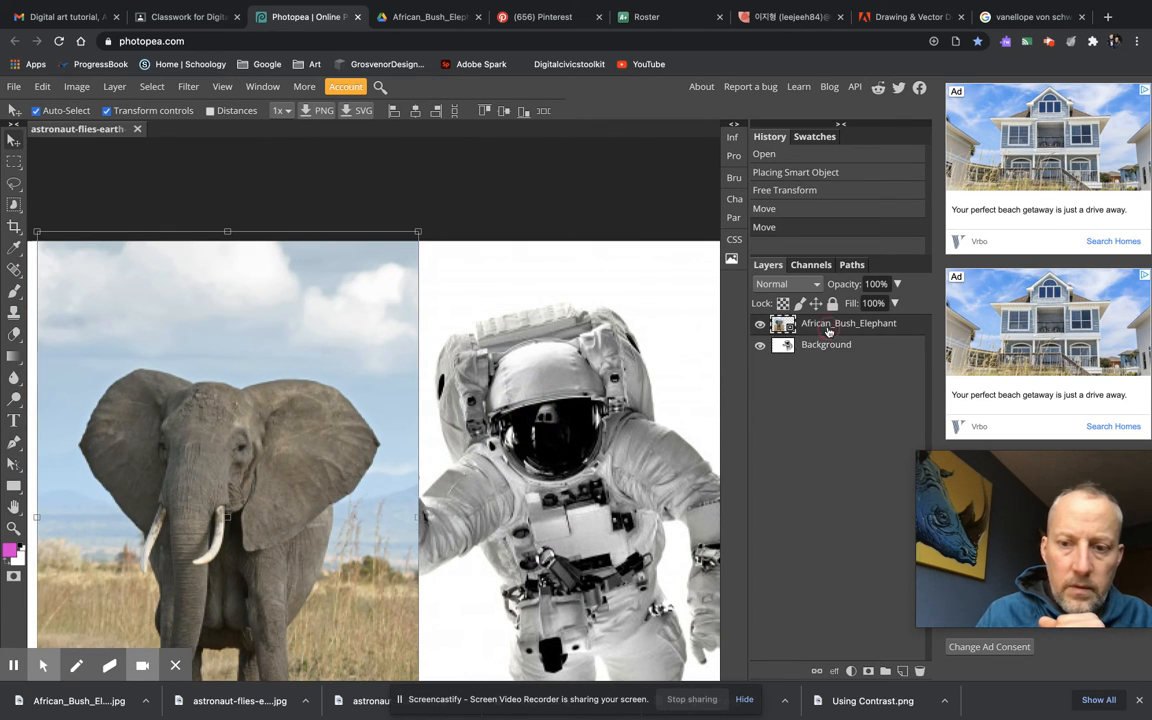
{"action": "left_click_drag", "start_coordinate": [321, 404], "coordinate": [404, 279]}
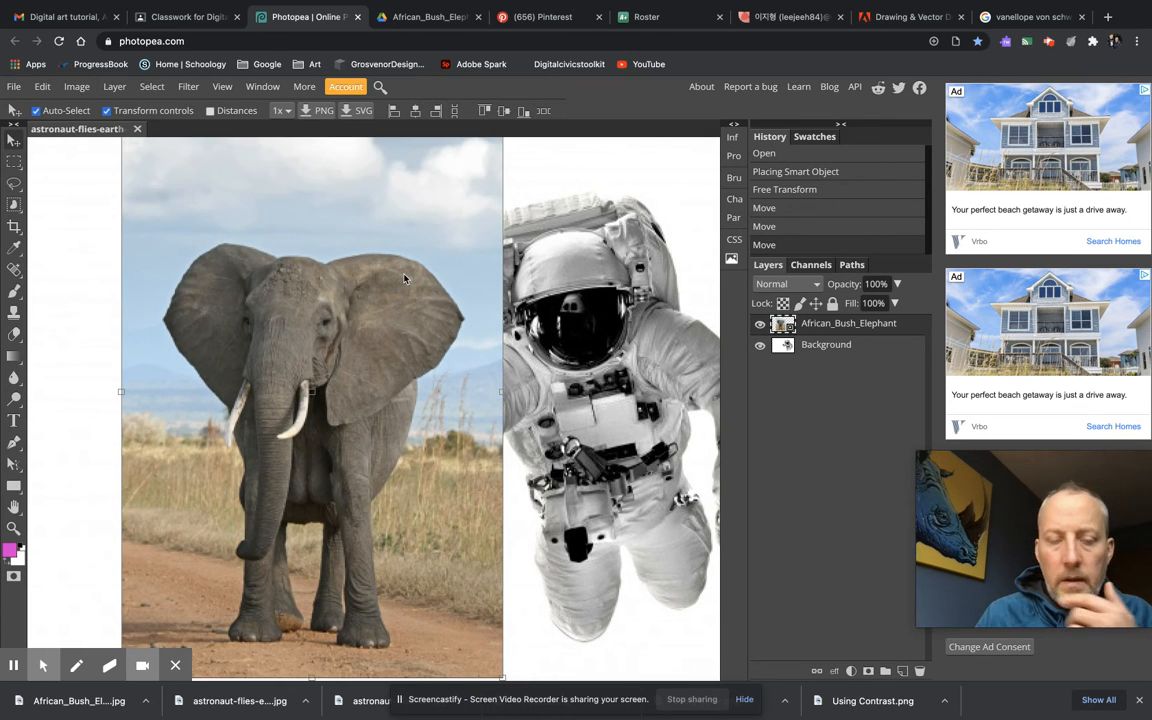
{"action": "key", "text": "super+minus"}
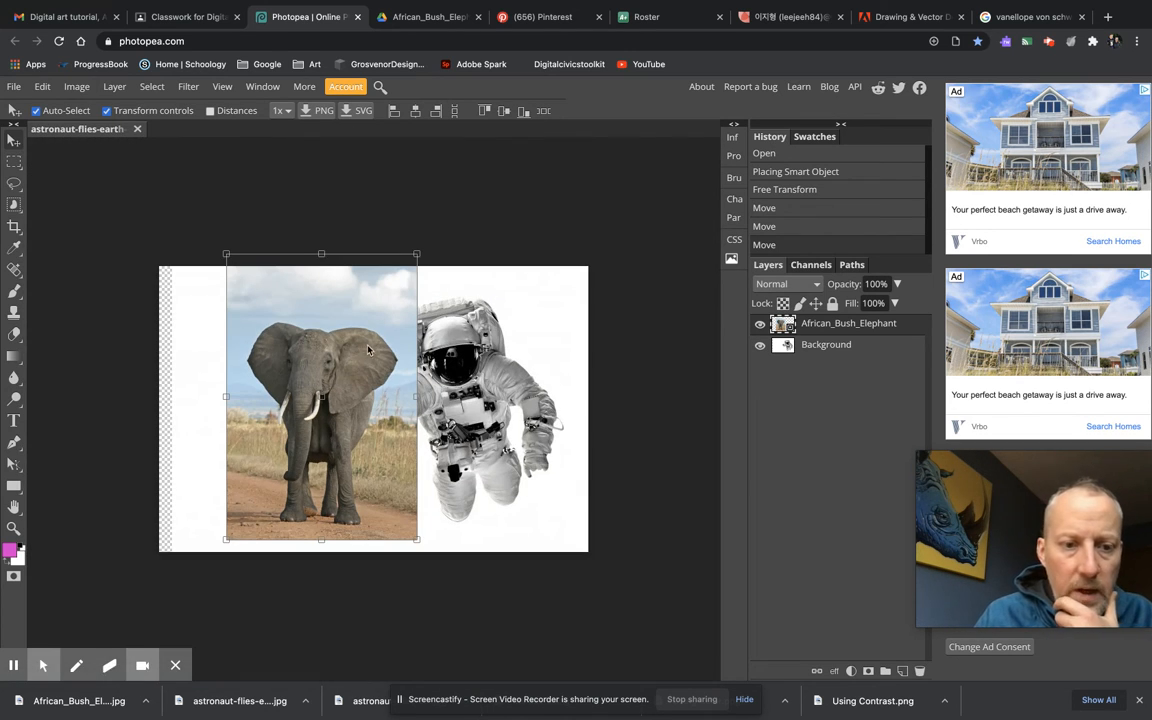
{"action": "left_click_drag", "start_coordinate": [340, 372], "coordinate": [273, 379]}
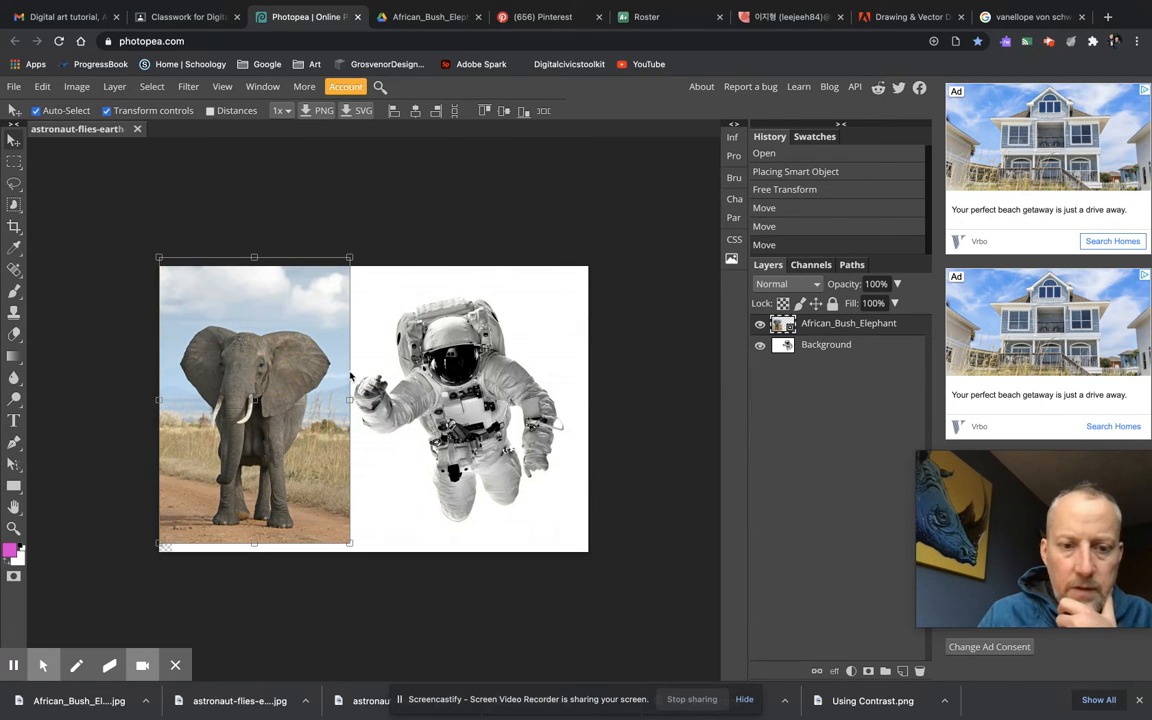
{"action": "left_click_drag", "start_coordinate": [436, 354], "coordinate": [447, 355]}
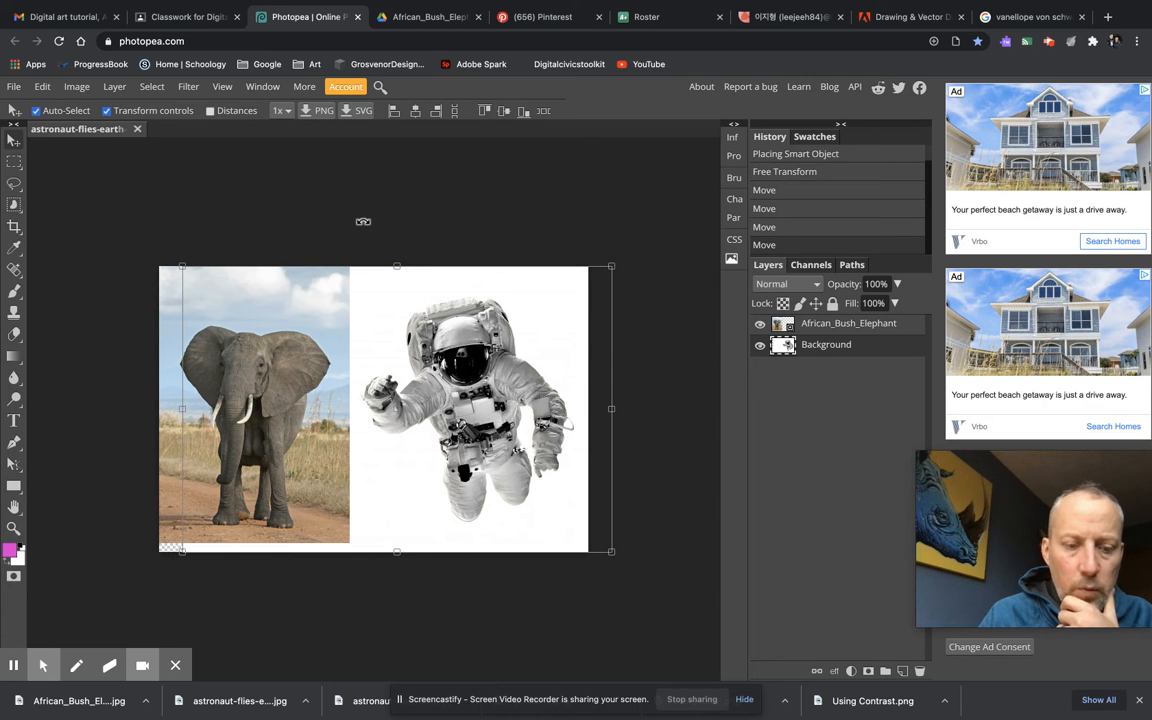
{"action": "key", "text": "ctrl+plus"}
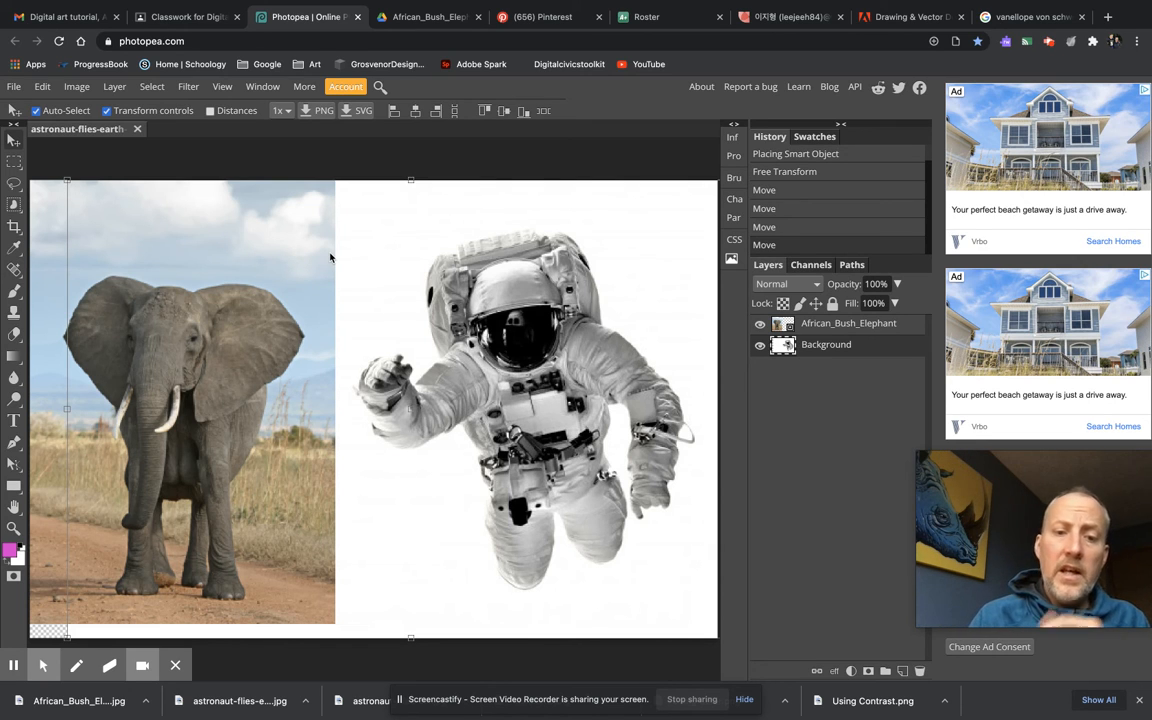
Step: Save the elephant and astronaut composition as a PSD file and show the downloaded file in Finder
{"action": "left_click", "coordinate": [13, 88]}
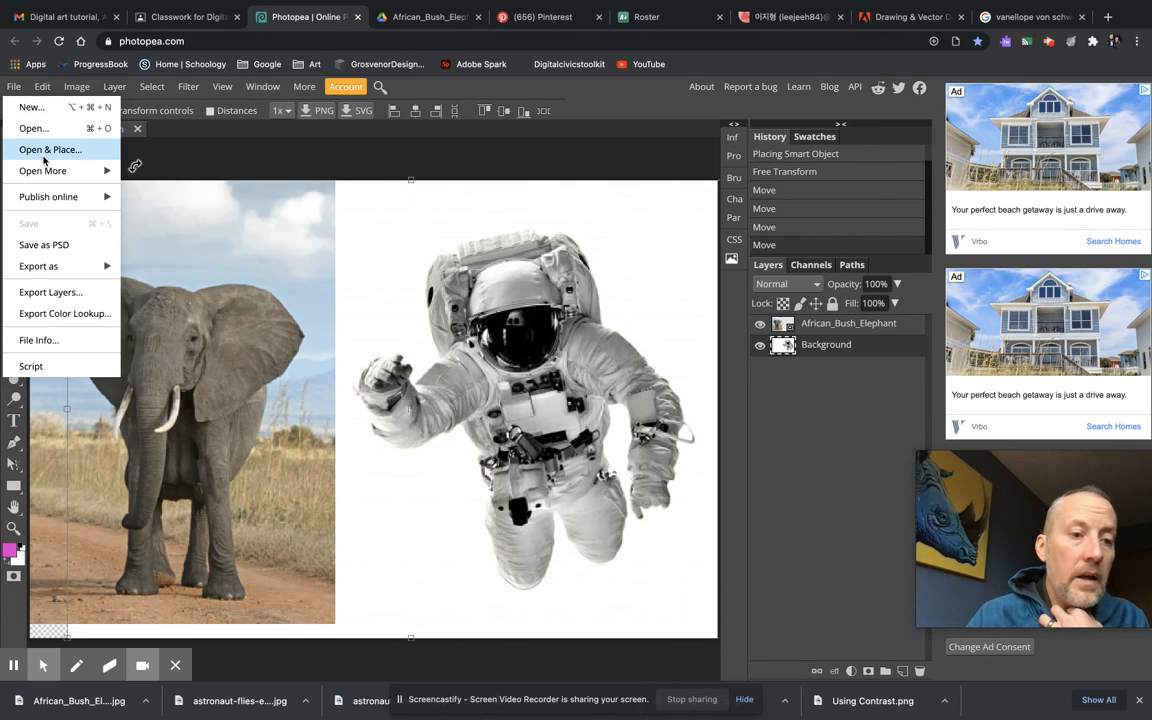
{"action": "left_click", "coordinate": [59, 247]}
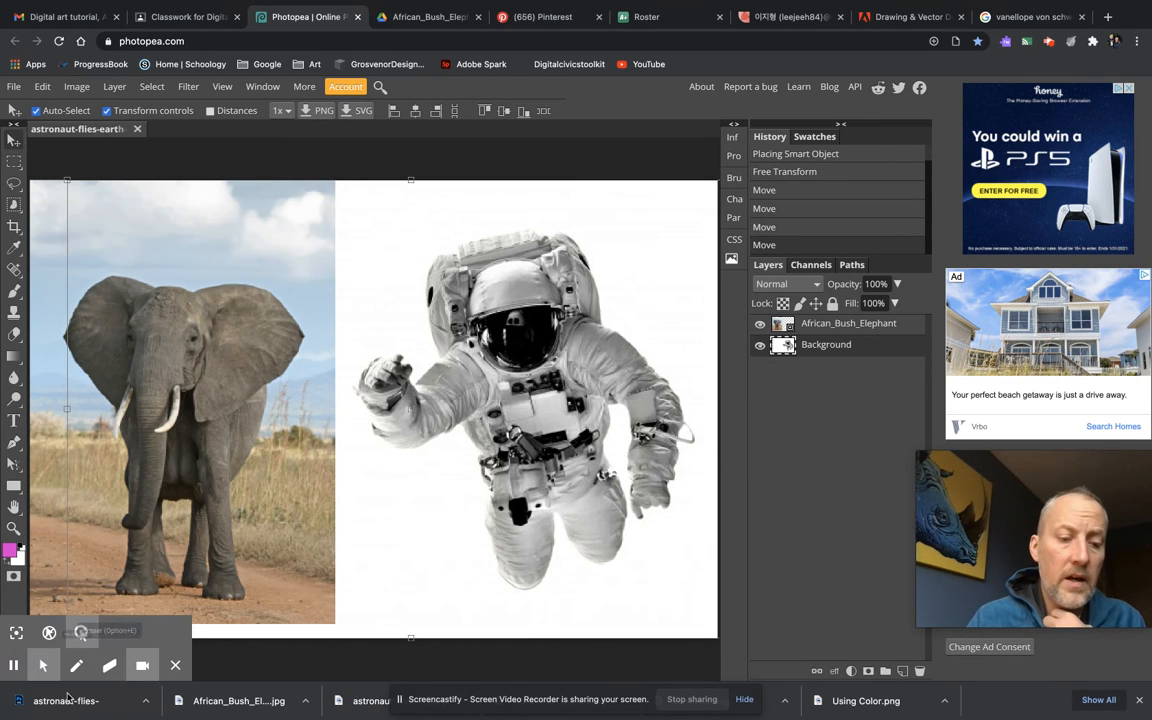
{"action": "left_click", "coordinate": [150, 706]}
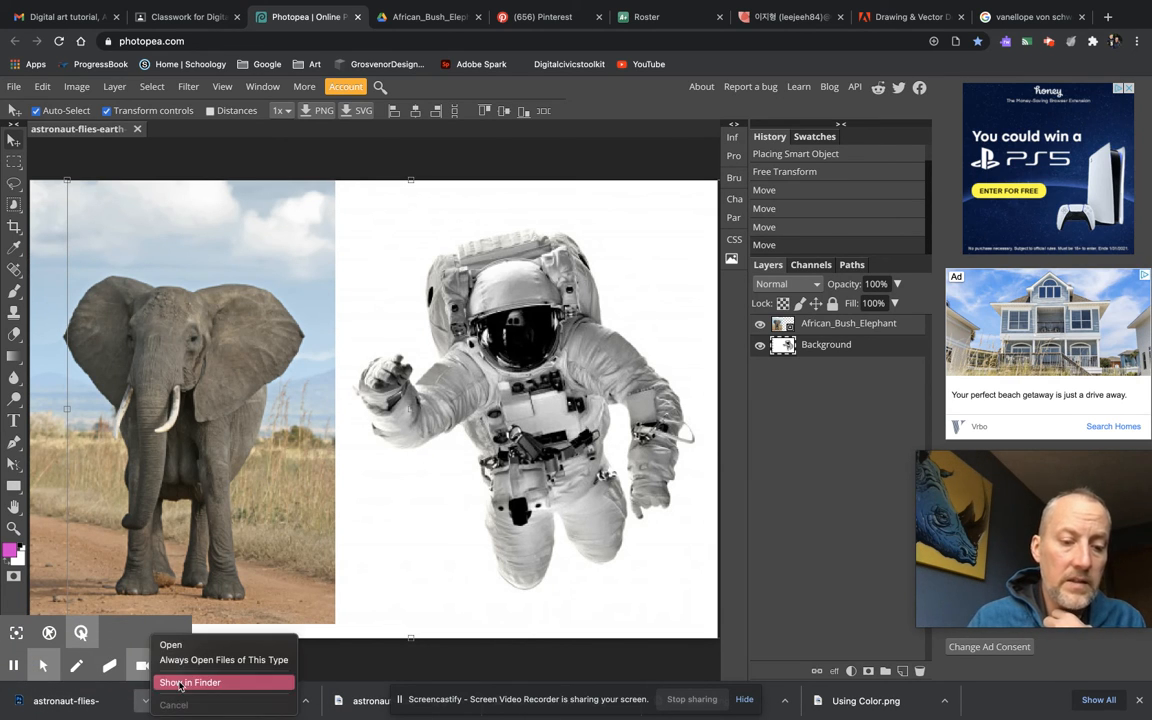
{"action": "left_click", "coordinate": [180, 683]}
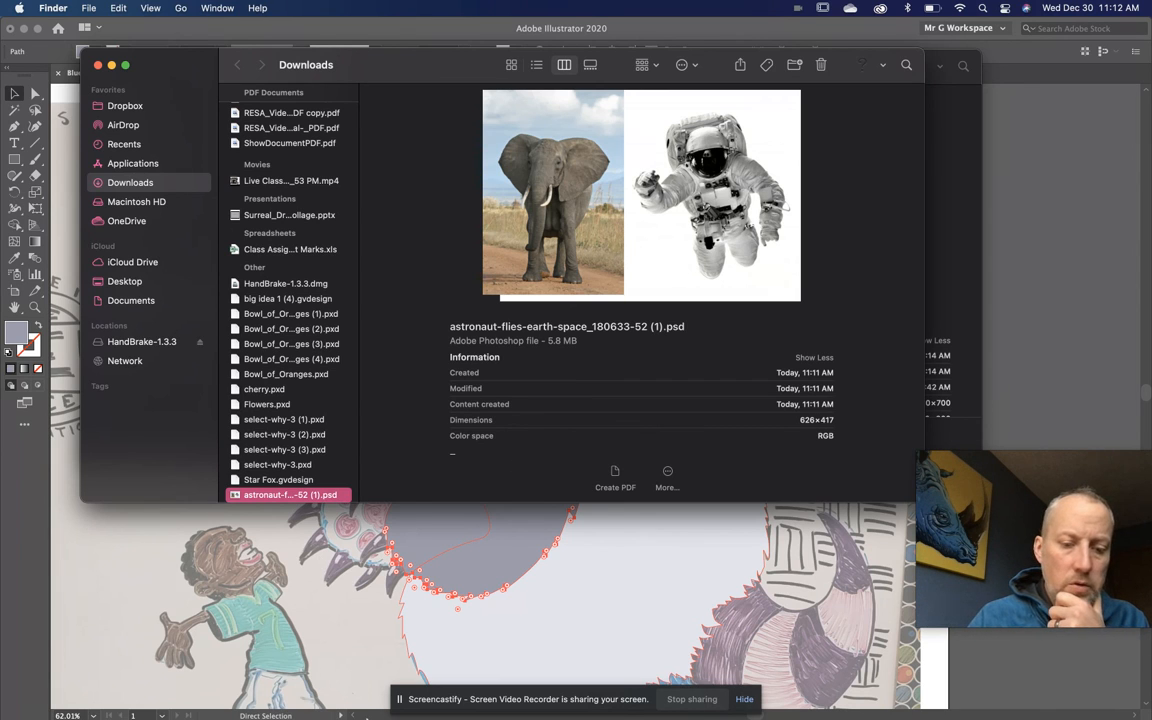
Step: Switch to Chrome and open Google Drive from Google's apps in a new browser tab
{"action": "key", "text": "super+Tab"}
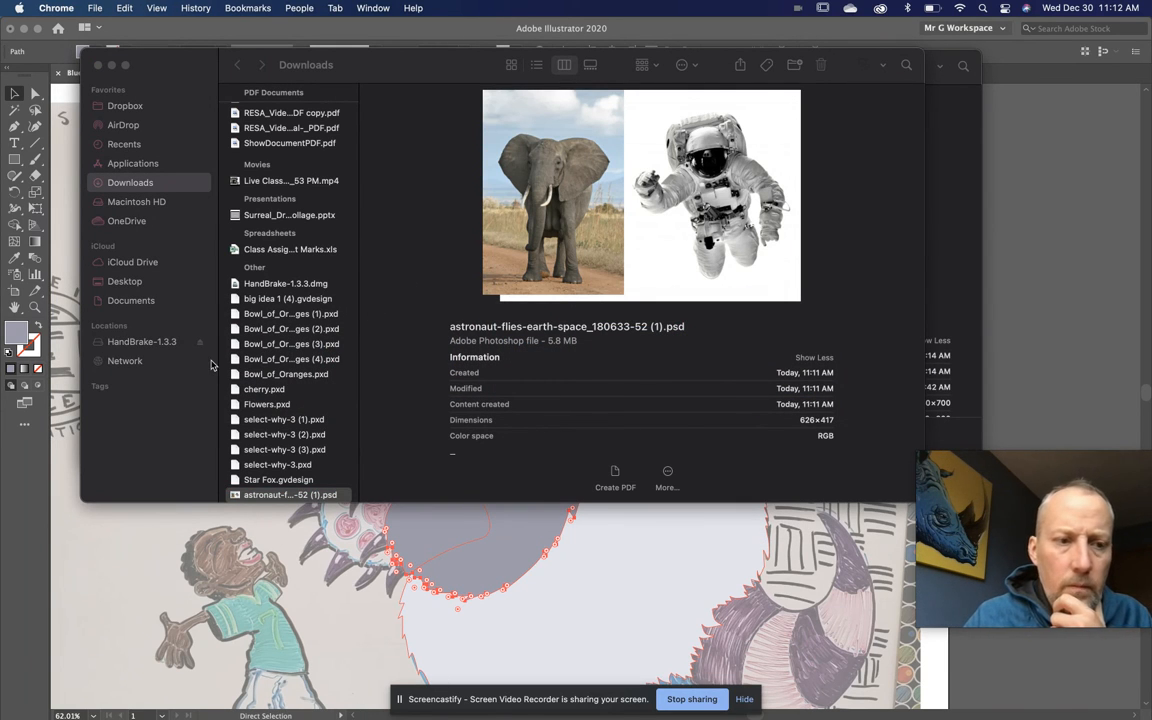
{"action": "mouse_move", "coordinate": [283, 712]}
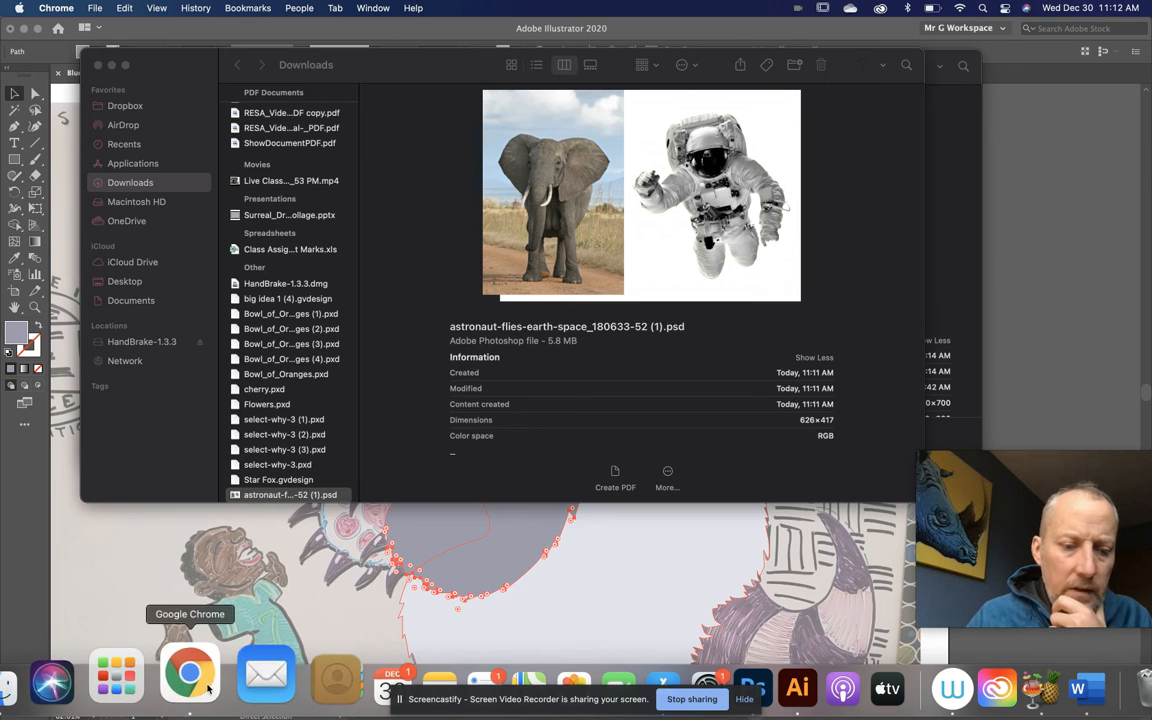
{"action": "left_click", "coordinate": [188, 680]}
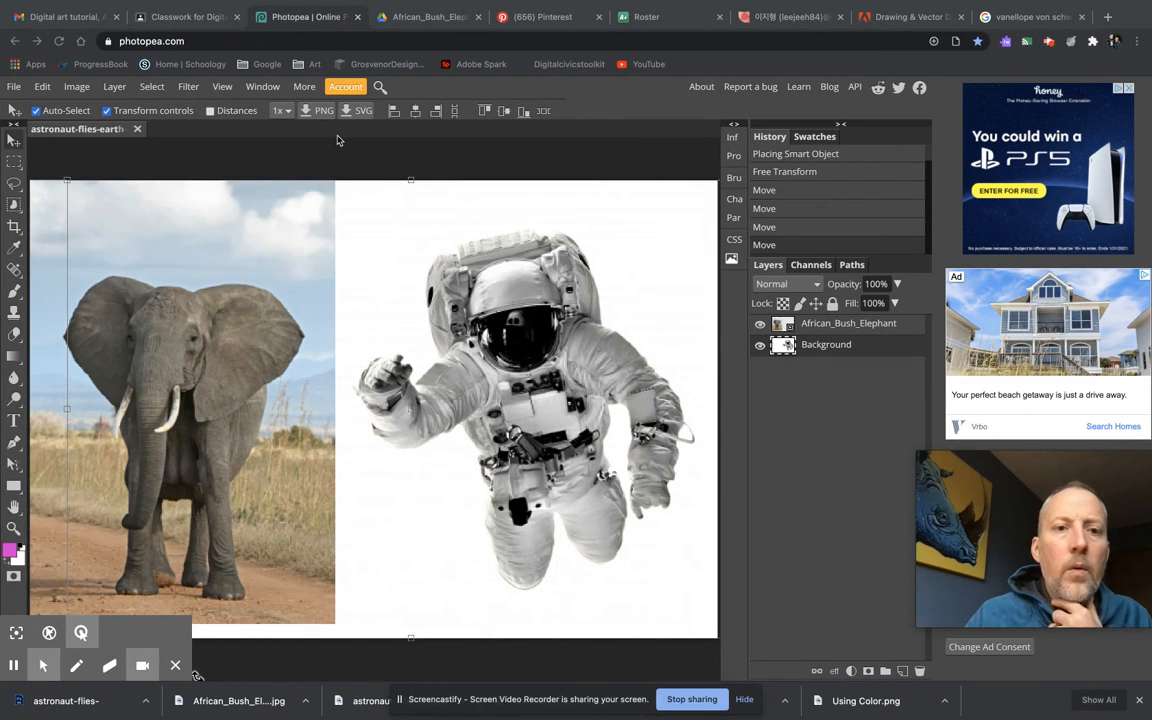
{"action": "left_click", "coordinate": [388, 17]}
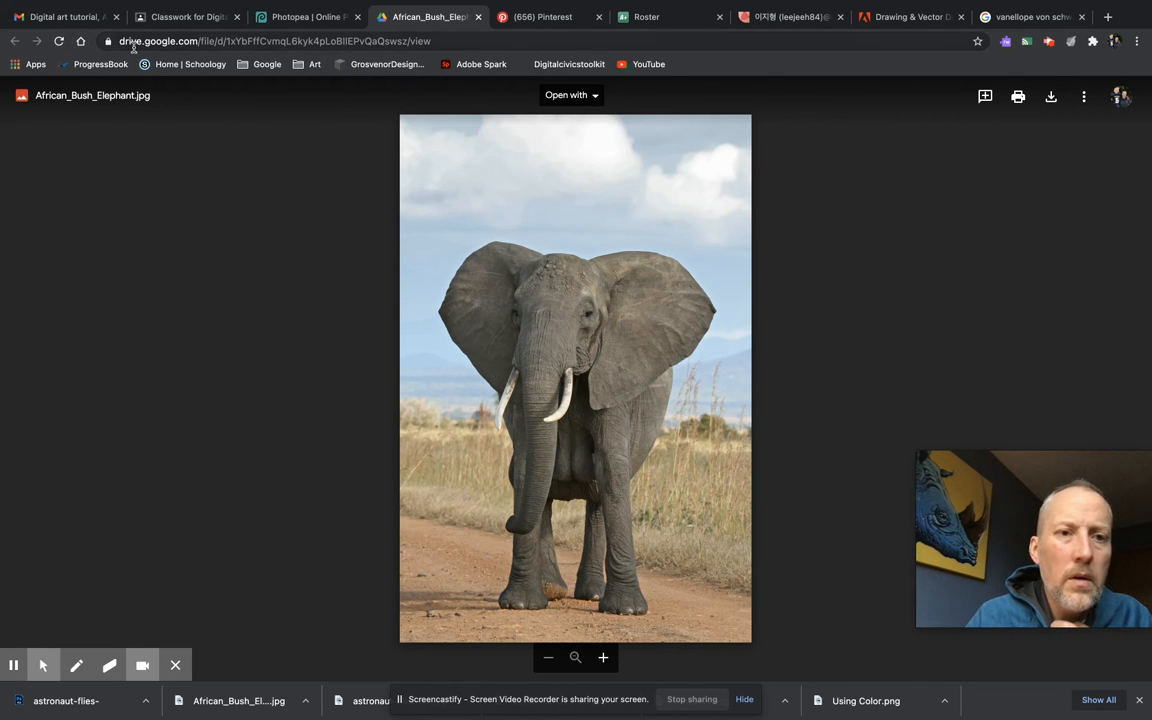
{"action": "key", "text": "ctrl+t"}
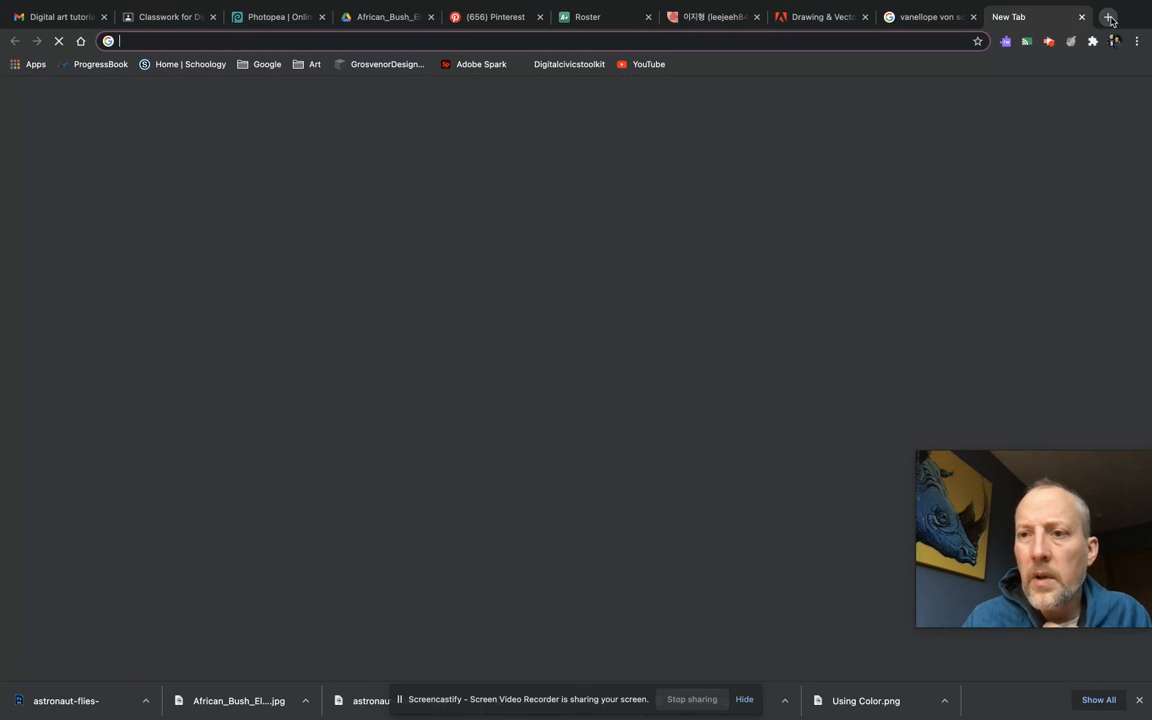
{"action": "left_click", "coordinate": [1096, 98]}
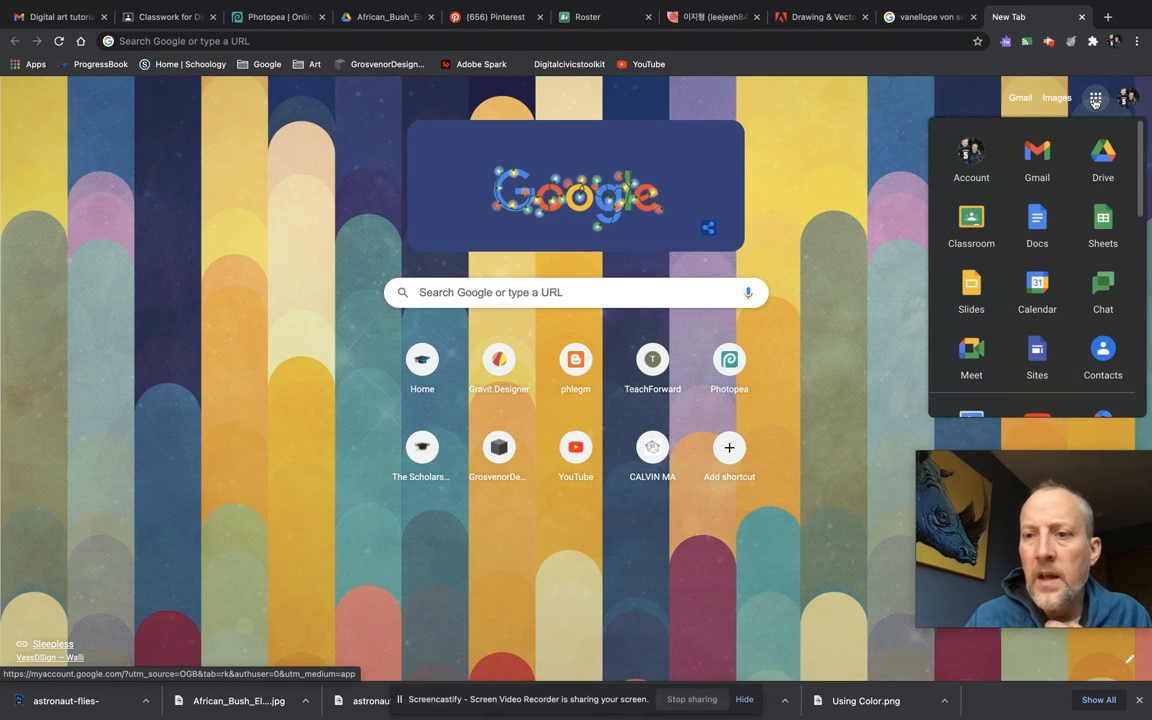
{"action": "left_click", "coordinate": [1124, 153]}
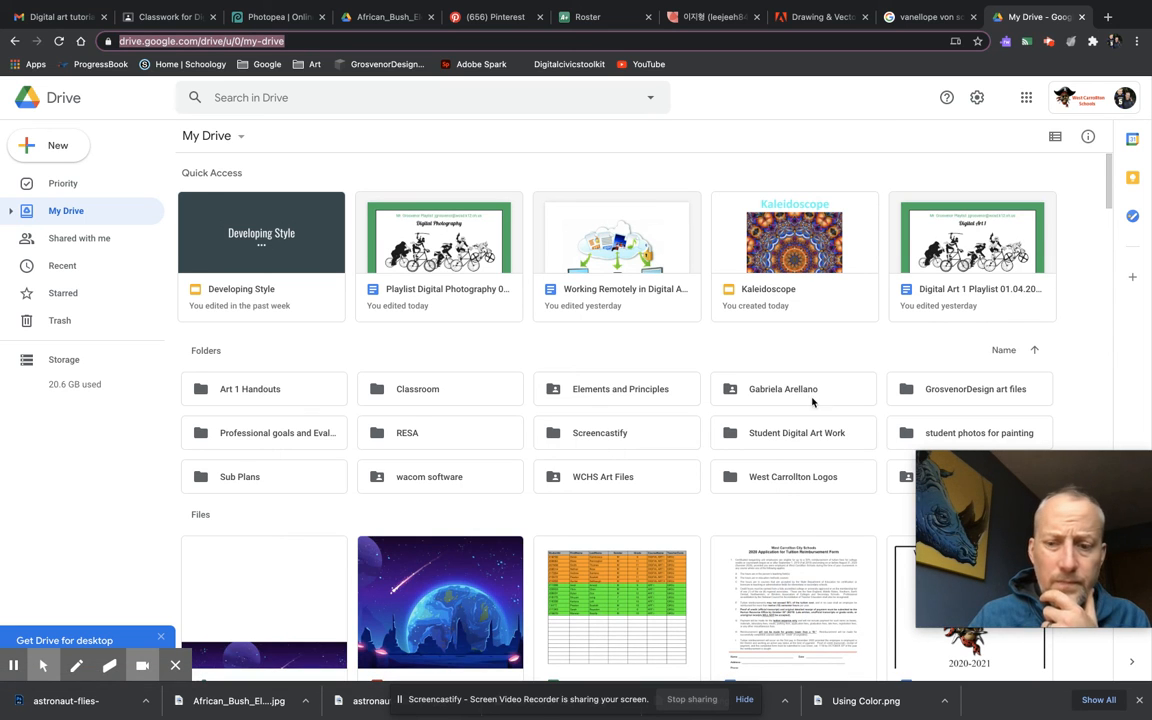
Step: Upload astronaut-flies-earth-space_180633-52 (1).psd from the Downloads folder to My Drive
{"action": "left_click", "coordinate": [56, 147]}
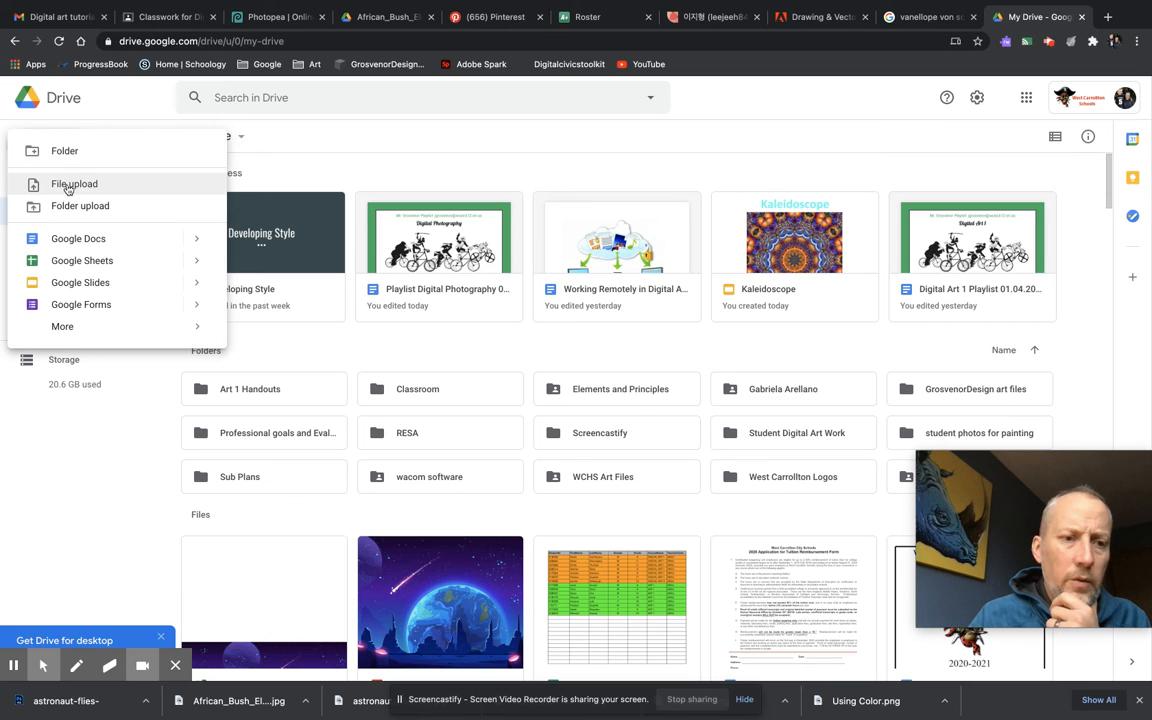
{"action": "left_click", "coordinate": [67, 183]}
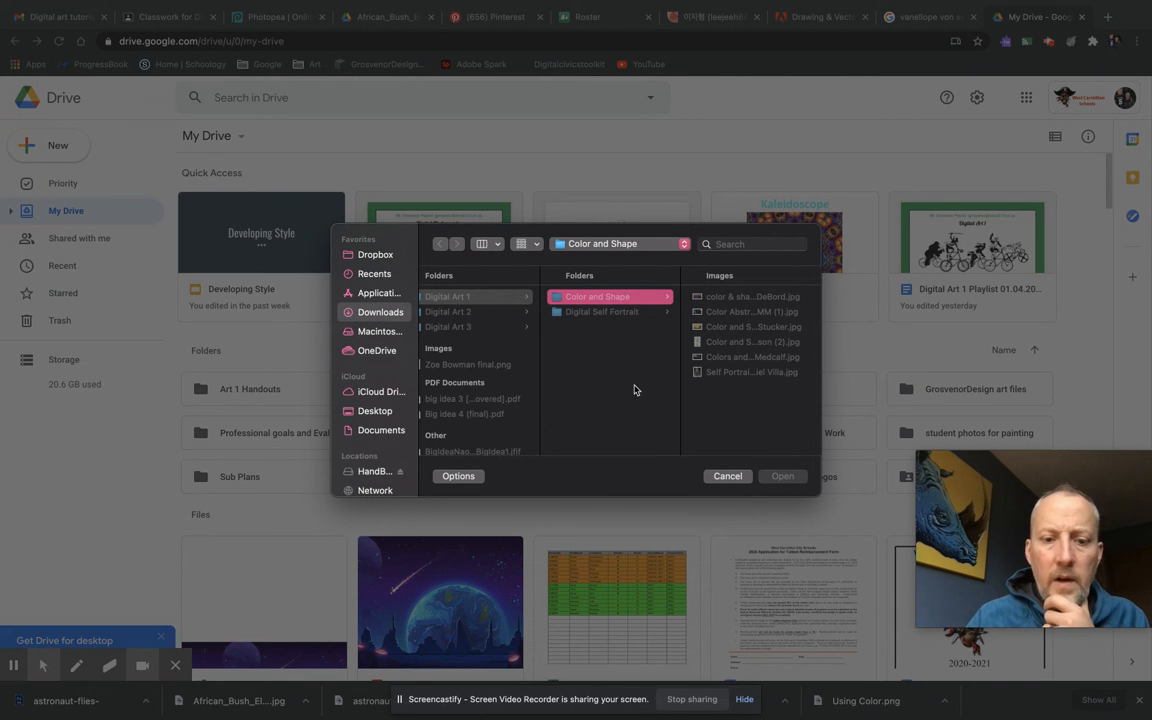
{"action": "left_click", "coordinate": [375, 312]}
{"action": "scroll", "coordinate": [477, 335], "scroll_direction": "down", "scroll_amount": 10}
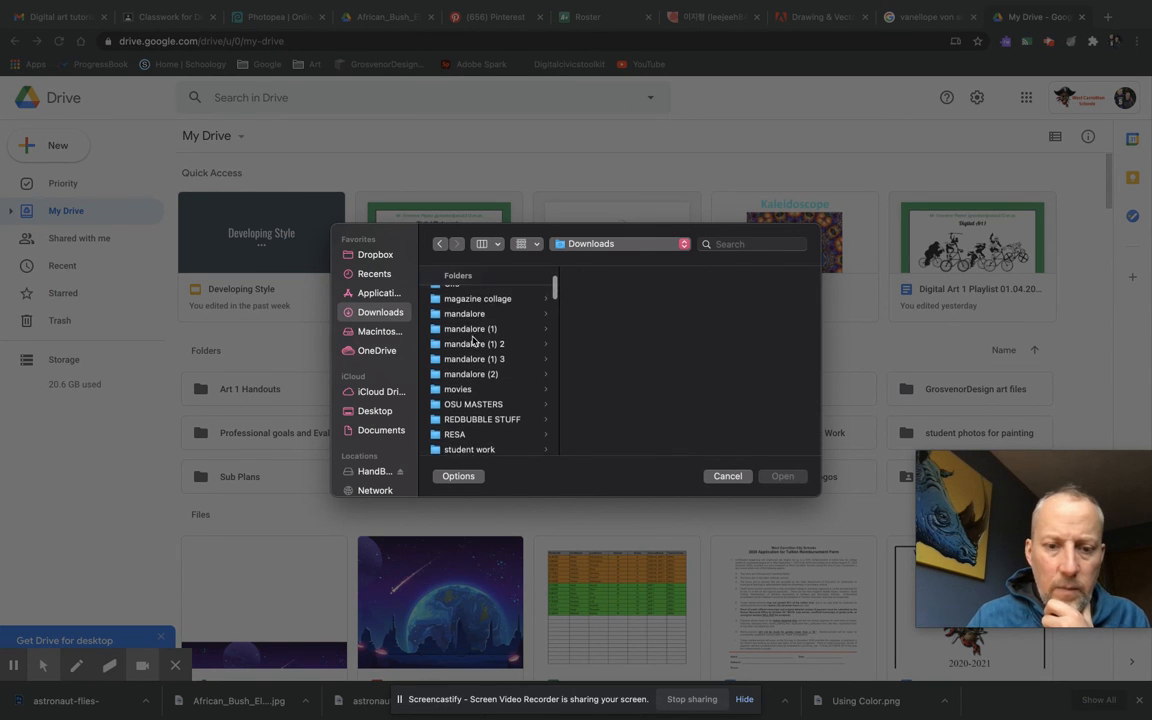
{"action": "scroll", "coordinate": [474, 340], "scroll_direction": "down", "scroll_amount": 10}
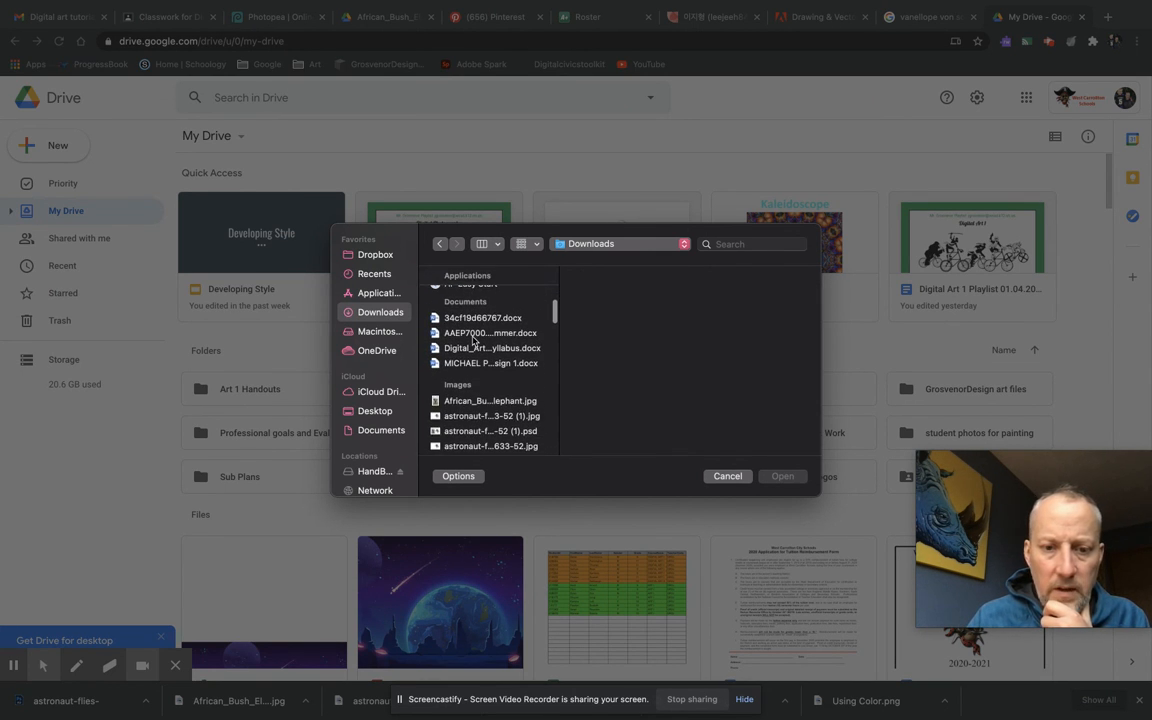
{"action": "scroll", "coordinate": [474, 341], "scroll_direction": "down", "scroll_amount": 10}
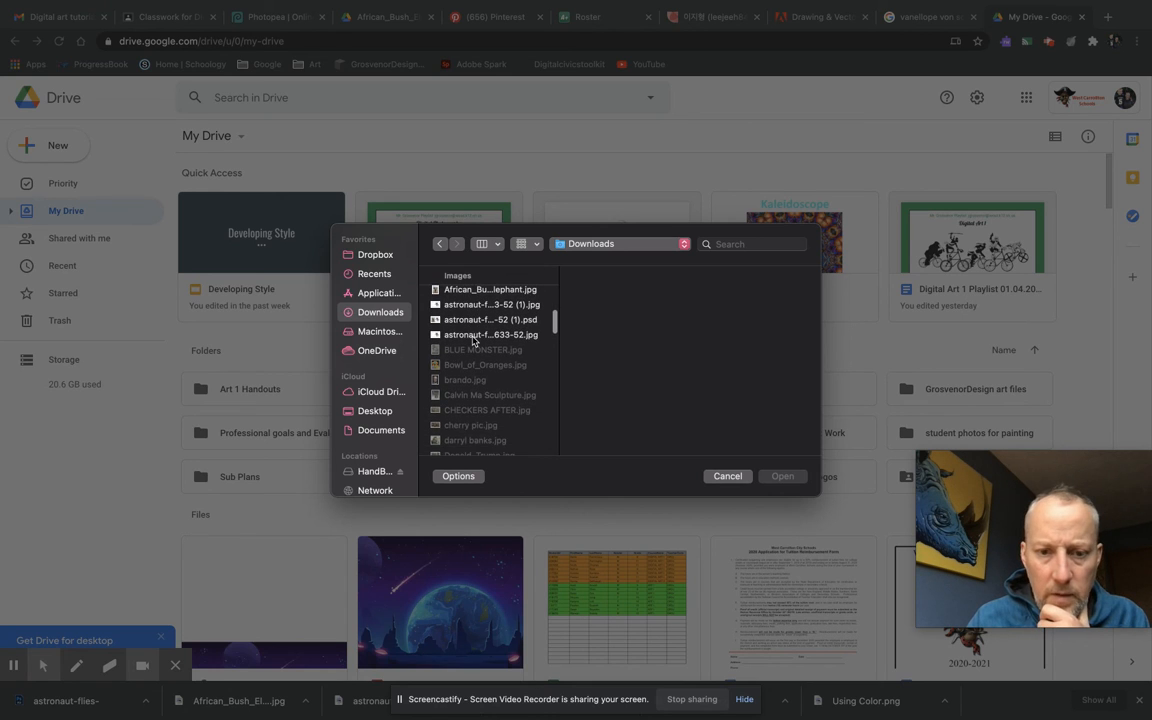
{"action": "scroll", "coordinate": [474, 340], "scroll_direction": "down", "scroll_amount": 8}
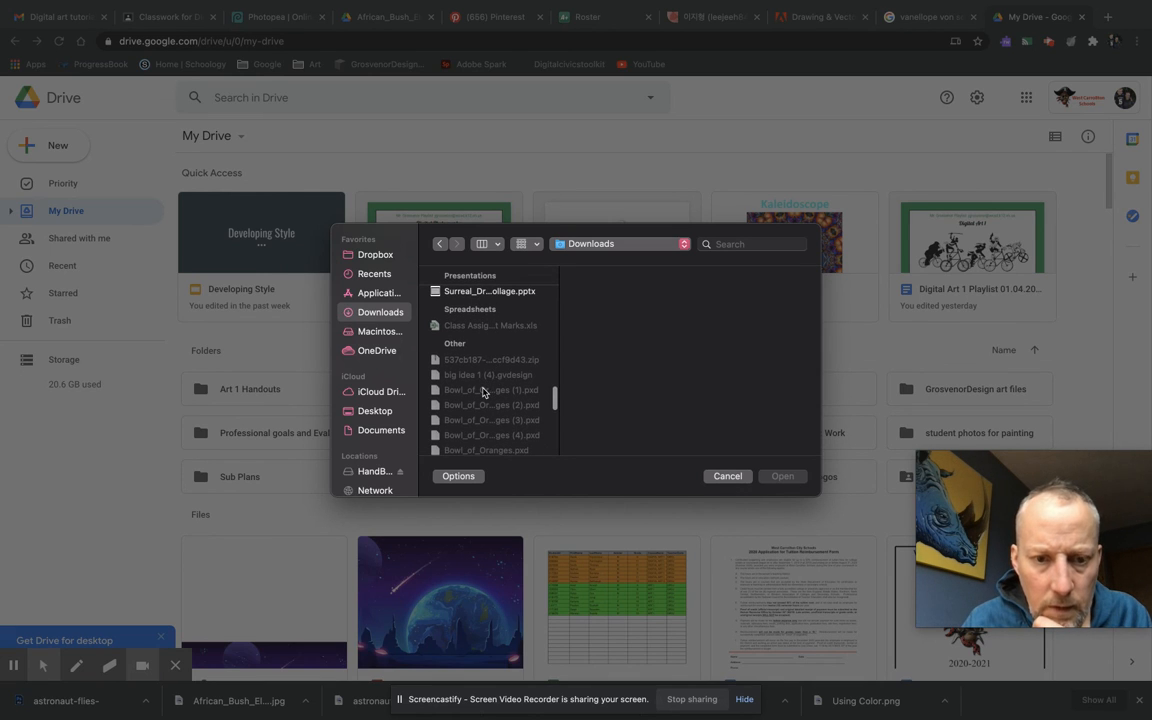
{"action": "scroll", "coordinate": [483, 392], "scroll_direction": "down", "scroll_amount": 3}
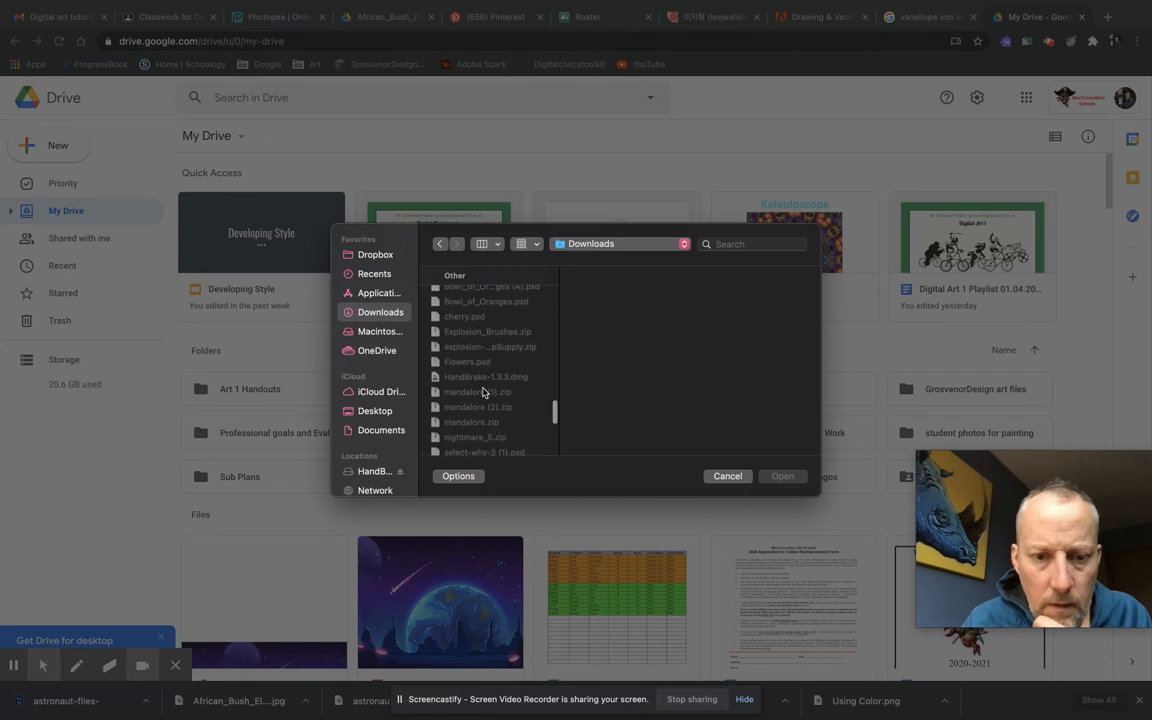
{"action": "scroll", "coordinate": [483, 392], "scroll_direction": "down", "scroll_amount": 1}
{"action": "scroll", "coordinate": [483, 392], "scroll_direction": "down", "scroll_amount": 2}
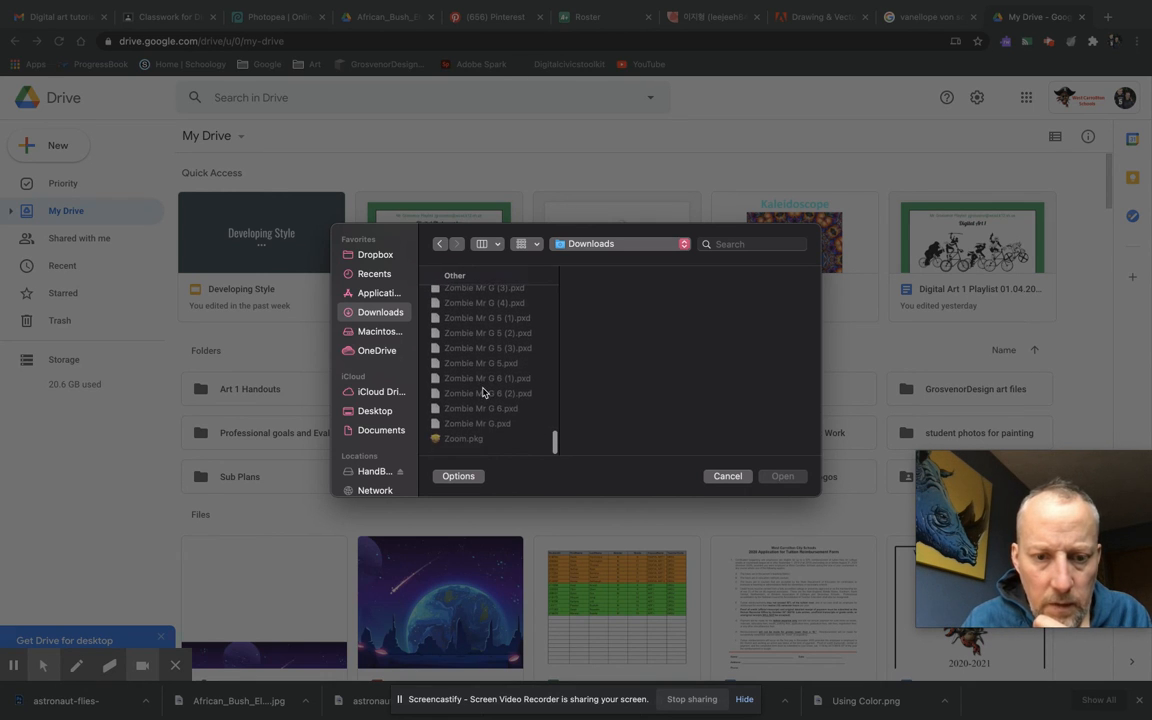
{"action": "scroll", "coordinate": [483, 392], "scroll_direction": "up", "scroll_amount": 2}
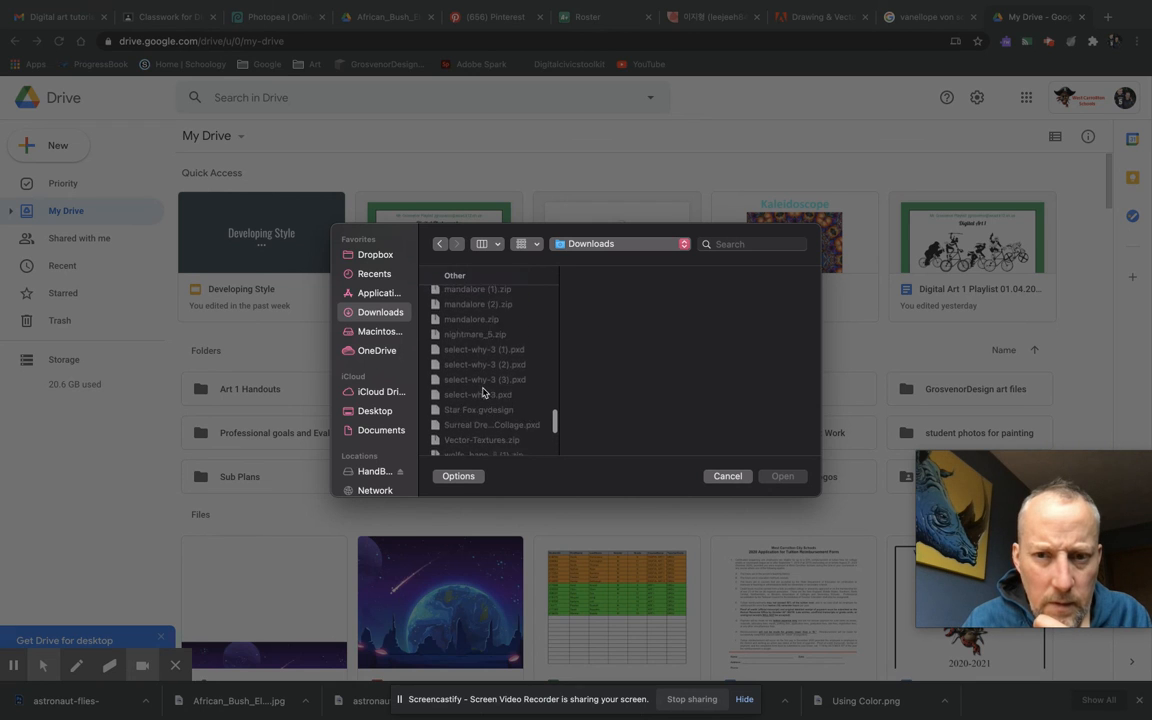
{"action": "scroll", "coordinate": [494, 332], "scroll_direction": "up", "scroll_amount": 1}
{"action": "scroll", "coordinate": [494, 332], "scroll_direction": "up", "scroll_amount": 2}
{"action": "scroll", "coordinate": [494, 332], "scroll_direction": "up", "scroll_amount": 2}
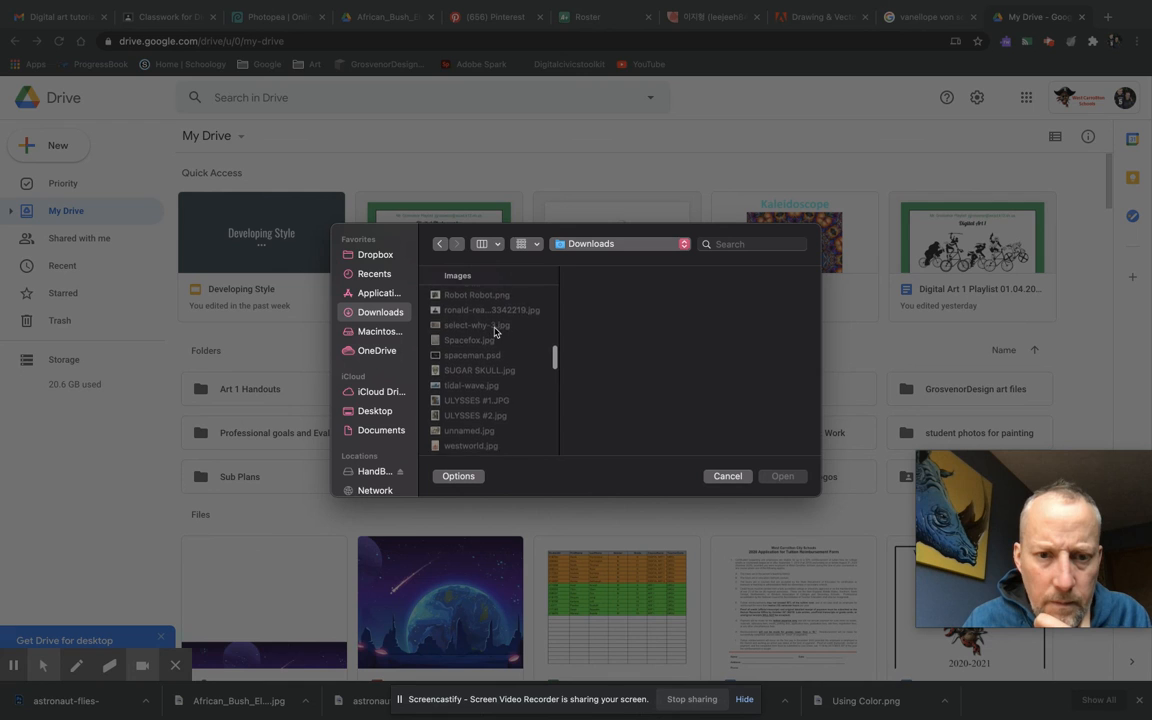
{"action": "scroll", "coordinate": [494, 332], "scroll_direction": "up", "scroll_amount": 4}
{"action": "scroll", "coordinate": [494, 332], "scroll_direction": "up", "scroll_amount": 4}
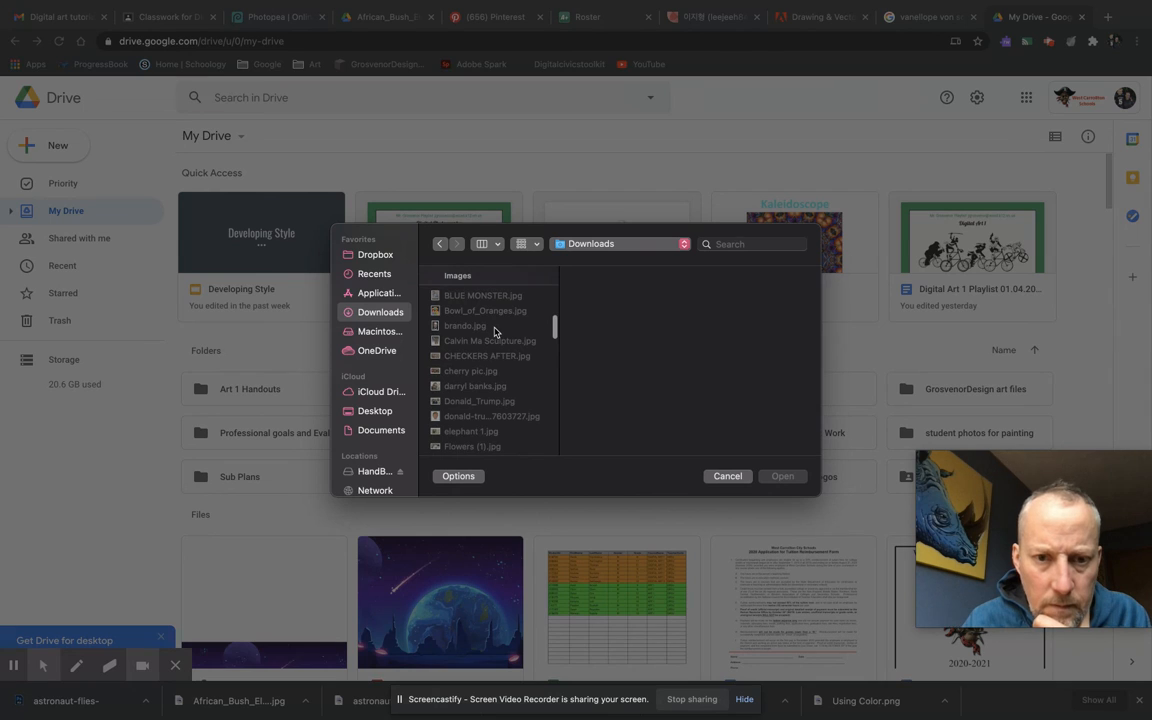
{"action": "scroll", "coordinate": [494, 332], "scroll_direction": "up", "scroll_amount": 2}
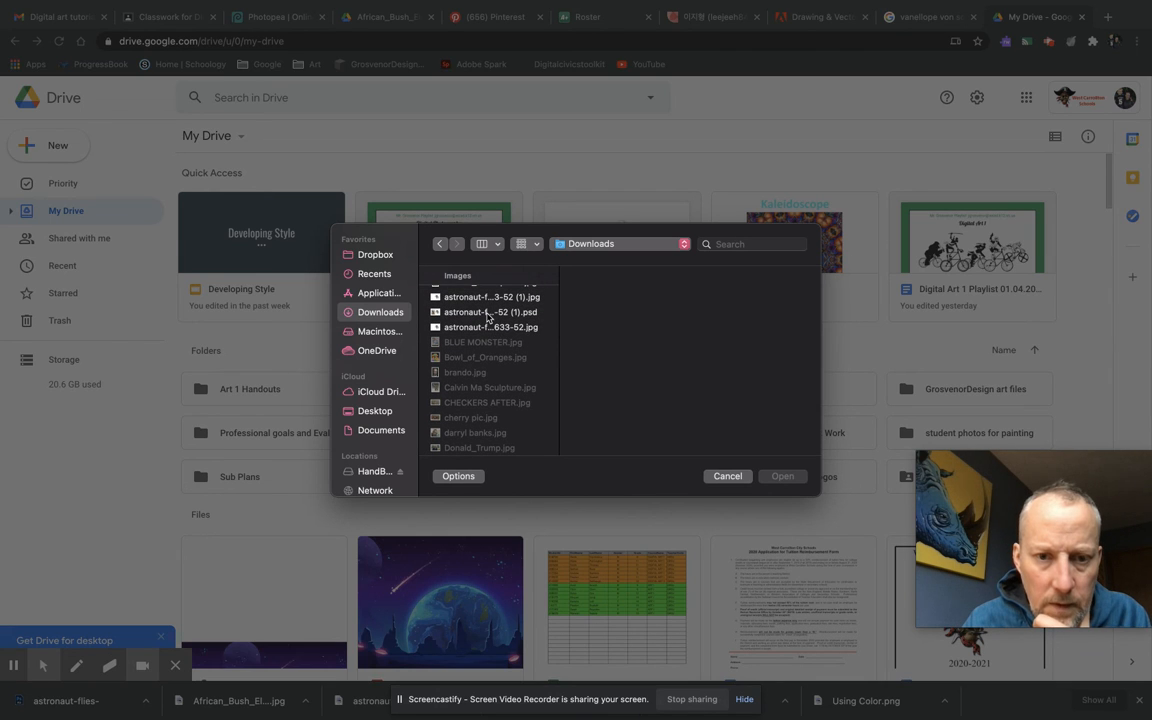
{"action": "left_click", "coordinate": [489, 313]}
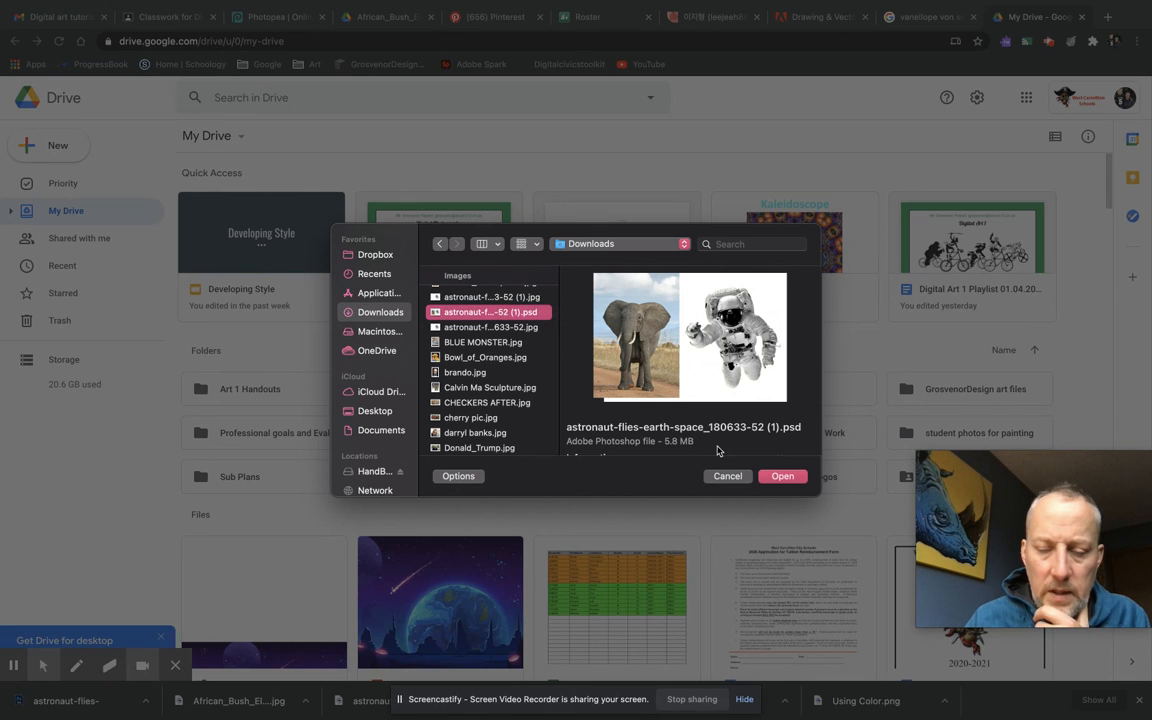
{"action": "left_click", "coordinate": [781, 477]}
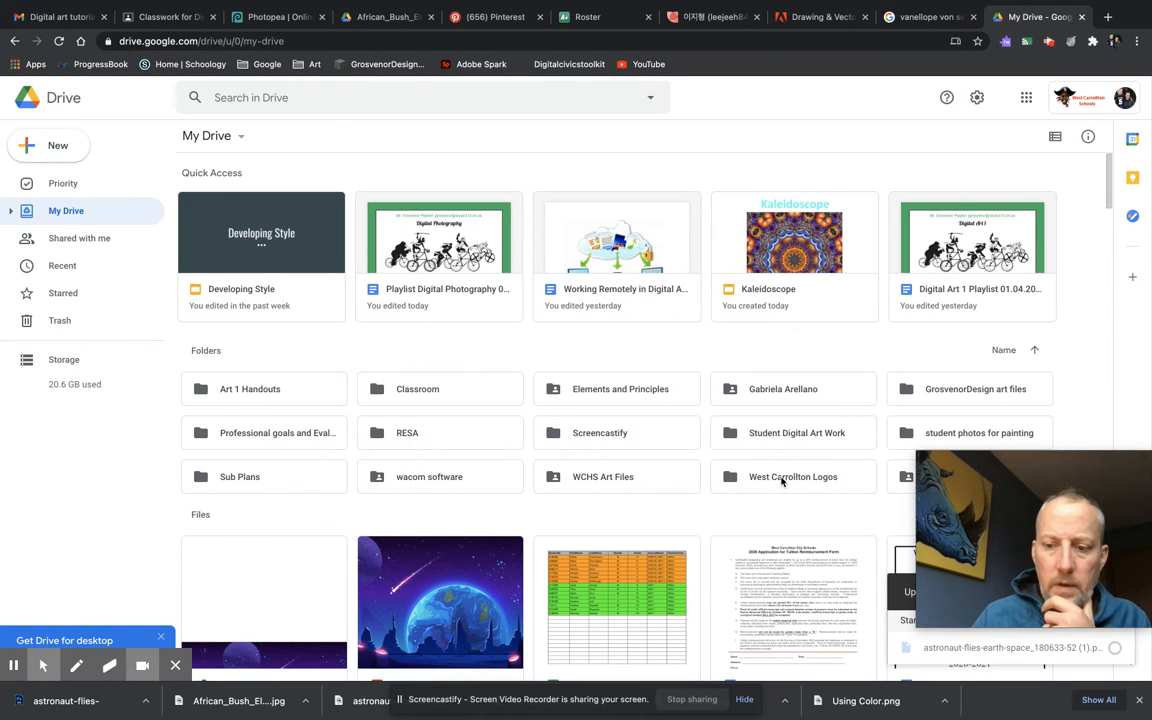
{"action": "left_click_drag", "start_coordinate": [1055, 463], "coordinate": [1019, 378]}
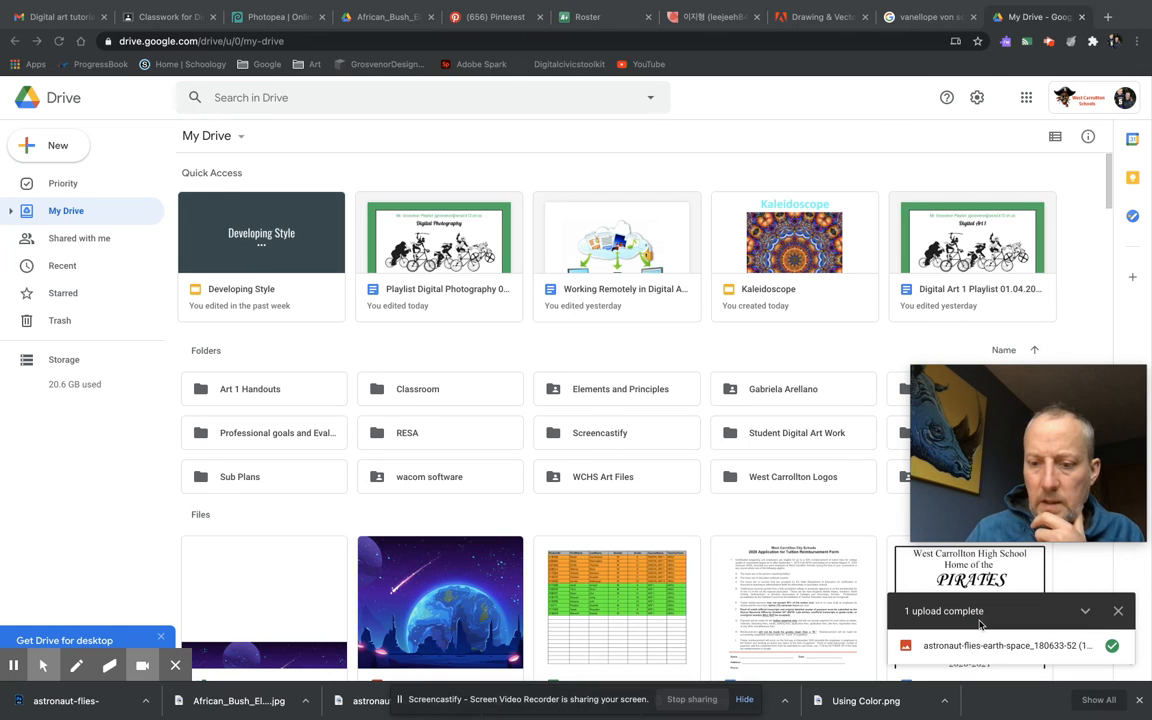